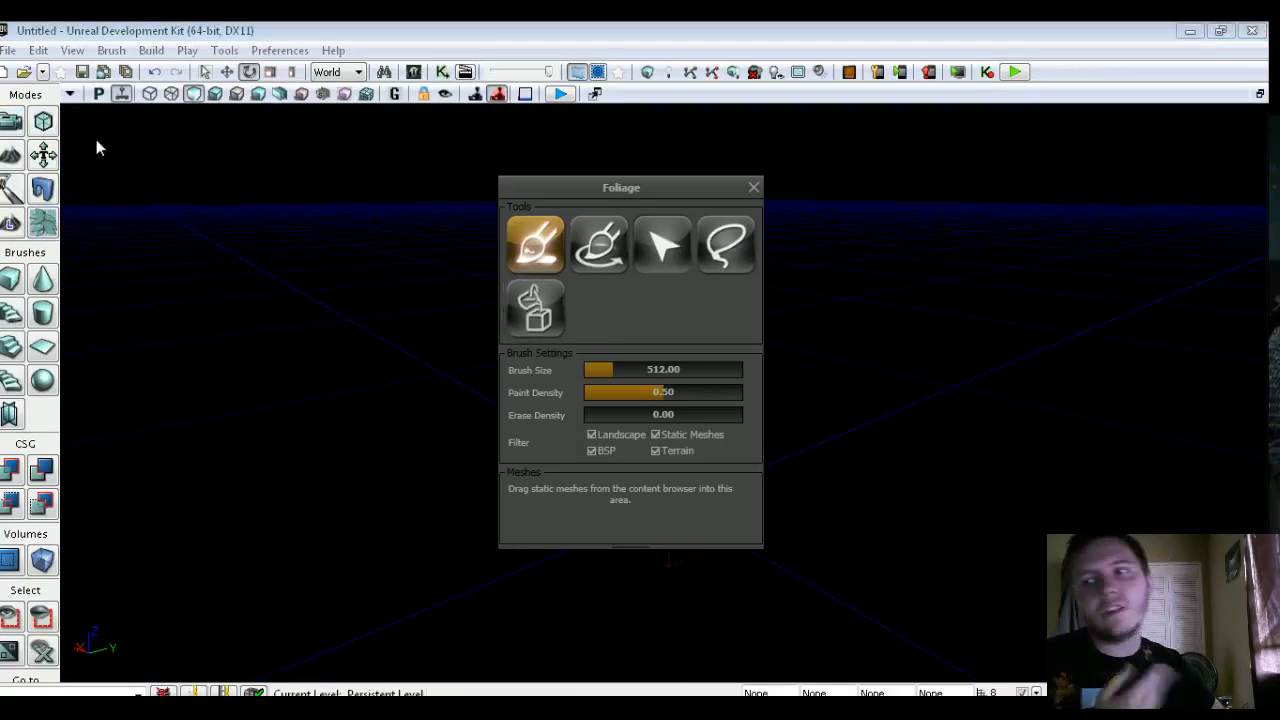
- Open the Landscape Edit settings for creating a new landscape and check the heightmap import browser without choosing a file
{"action": "left_click", "coordinate": [11, 121]}
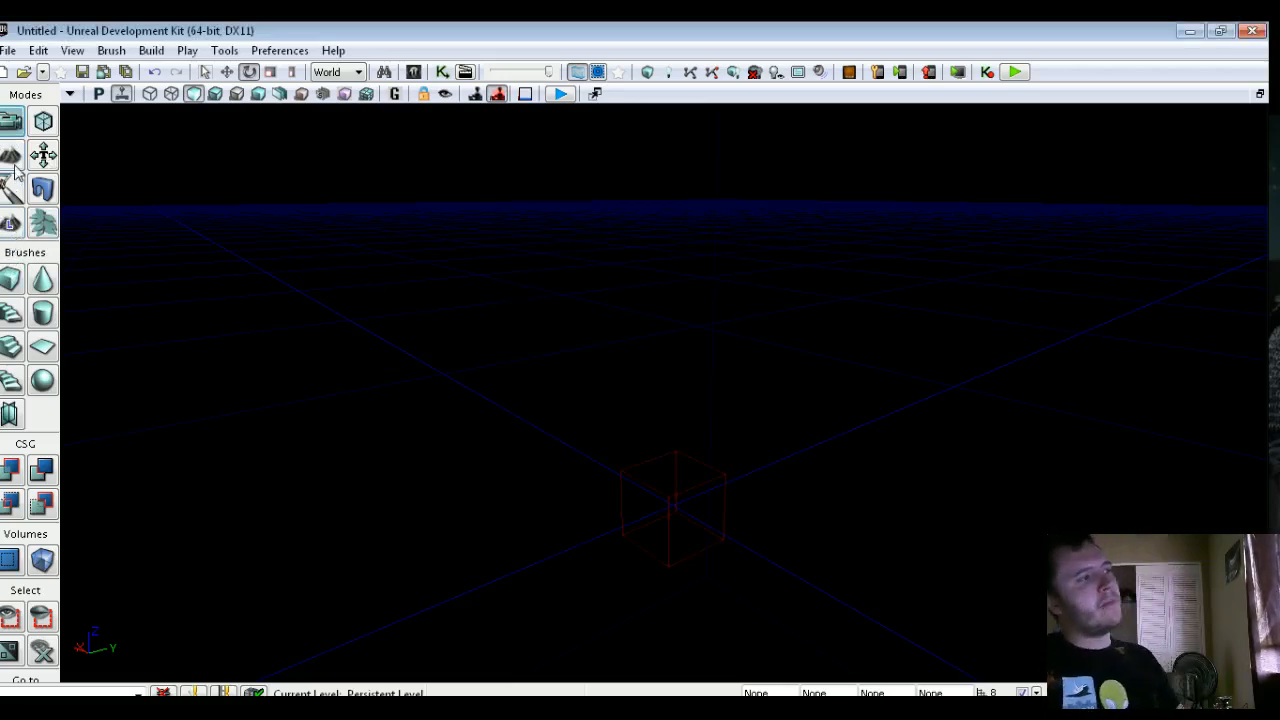
{"action": "left_click", "coordinate": [12, 226]}
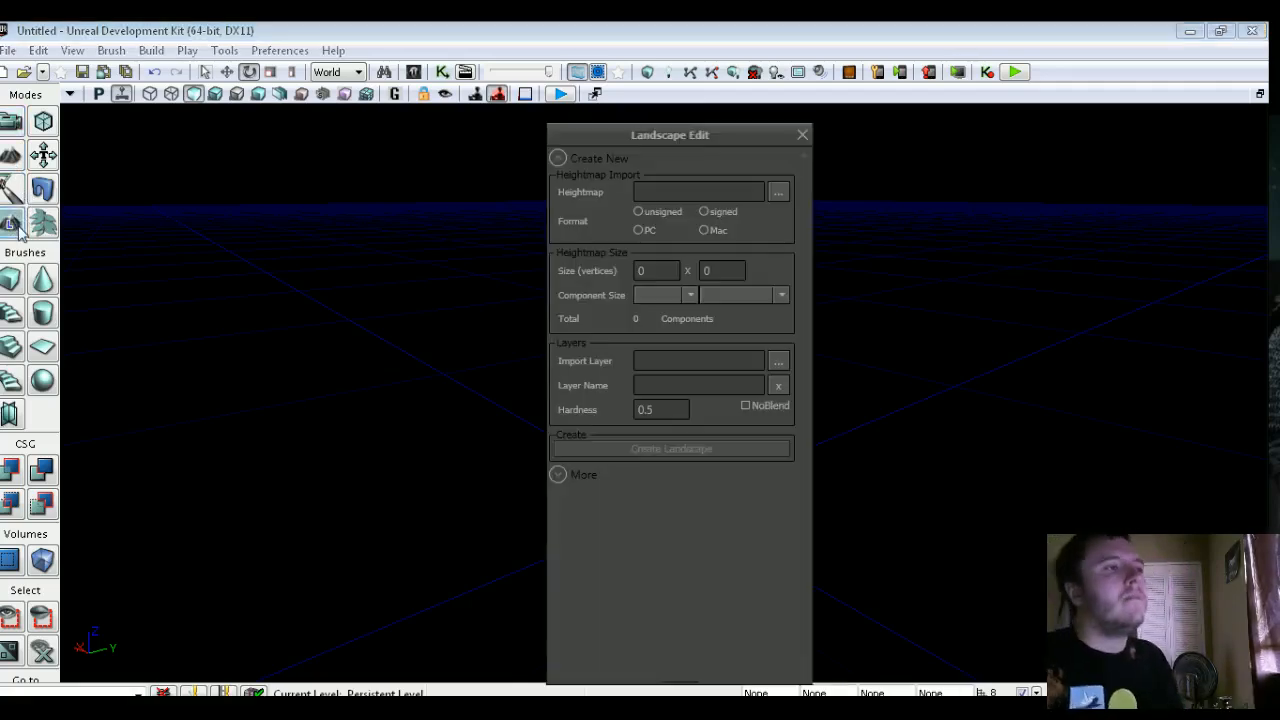
{"action": "left_click_drag", "start_coordinate": [655, 136], "coordinate": [515, 133]}
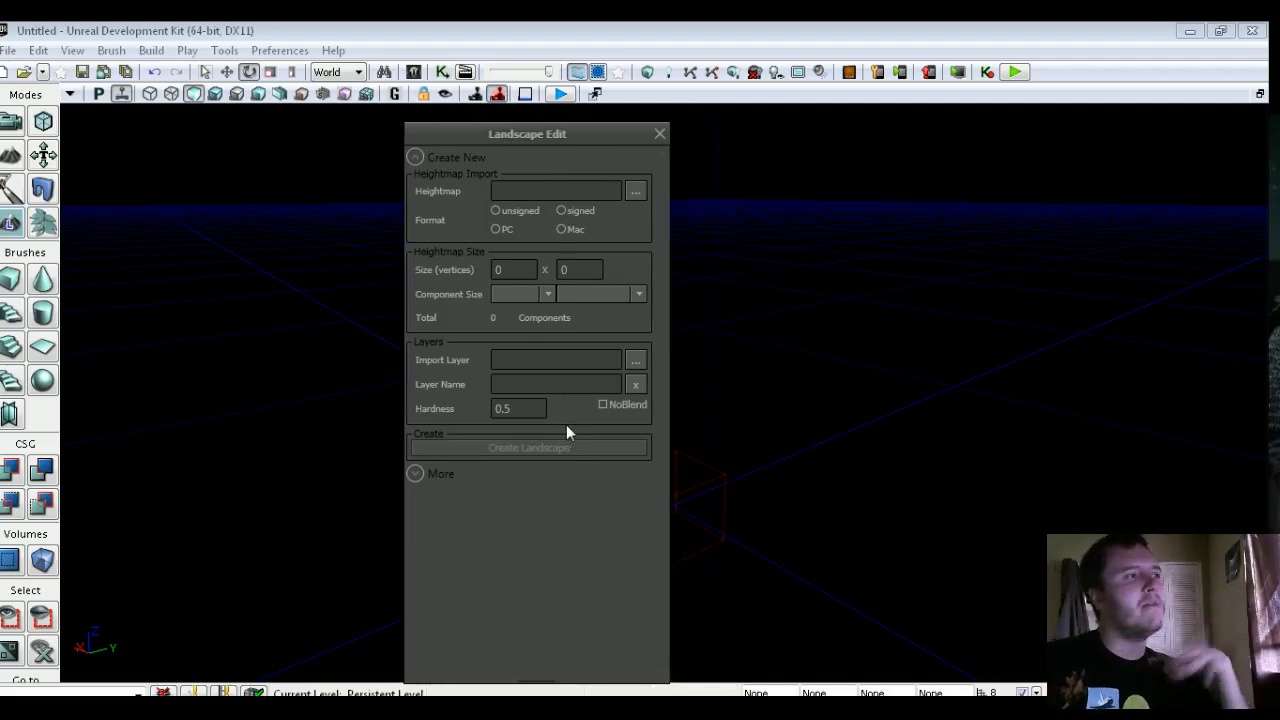
{"action": "left_click", "coordinate": [632, 193]}
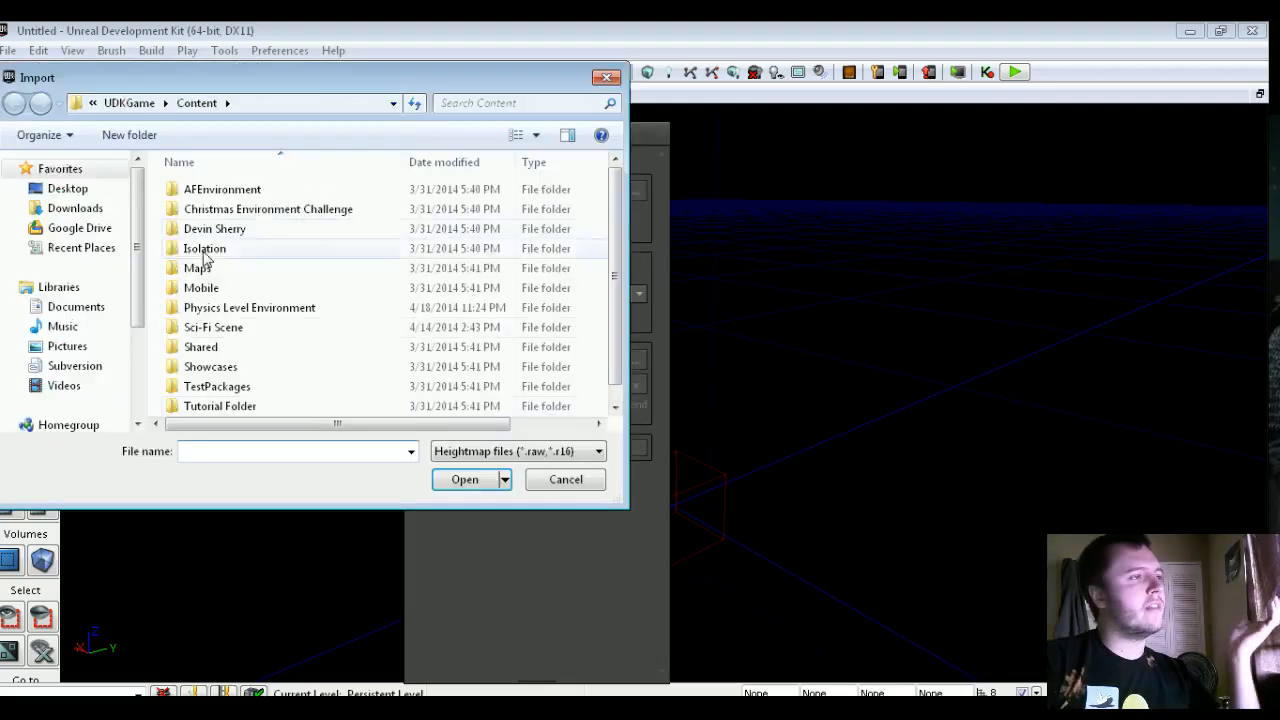
{"action": "left_click", "coordinate": [612, 76]}
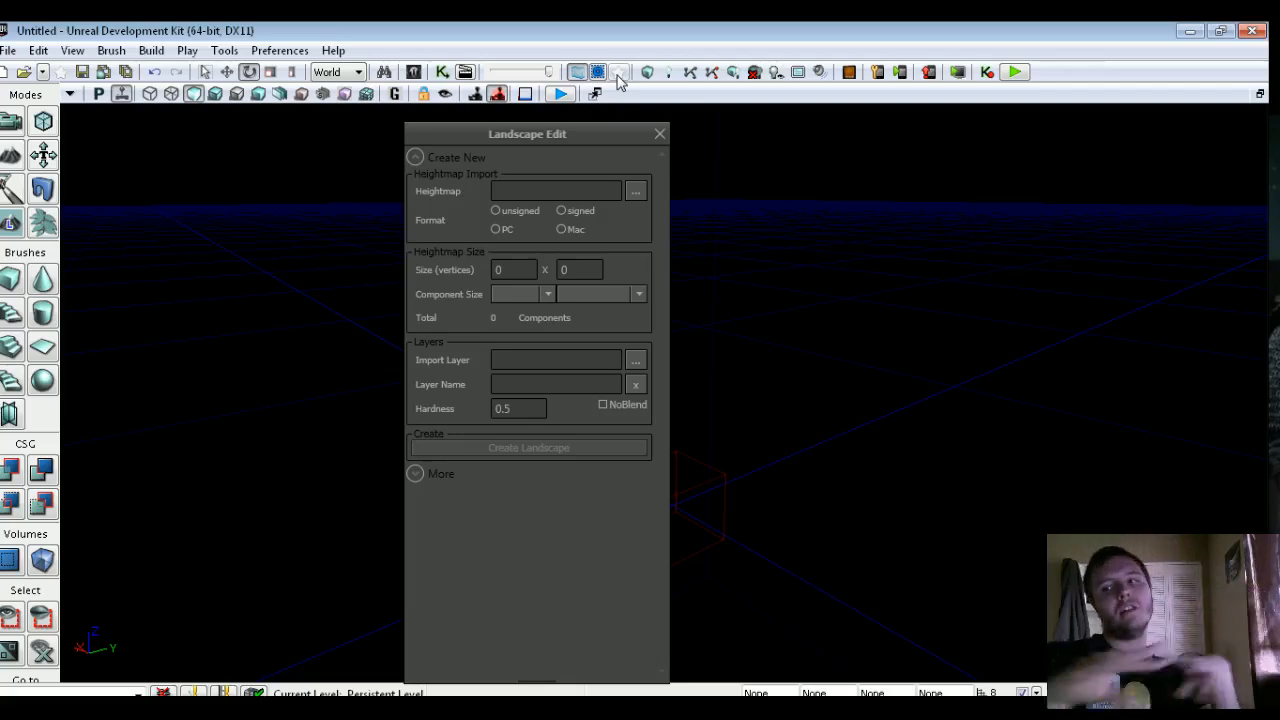
{"action": "left_click_drag", "start_coordinate": [532, 139], "coordinate": [407, 139]}
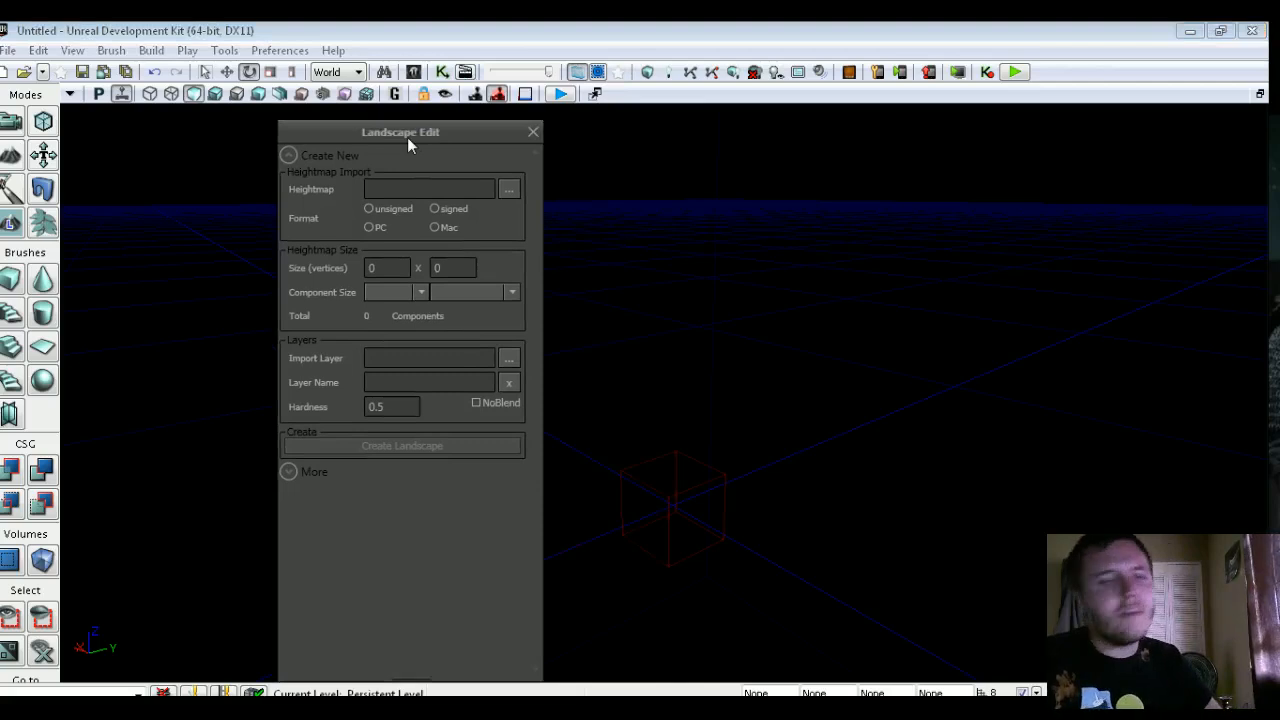
- Create a new landscape with a heightmap size of 256 x 256 vertices
{"action": "double_click", "coordinate": [381, 268]}
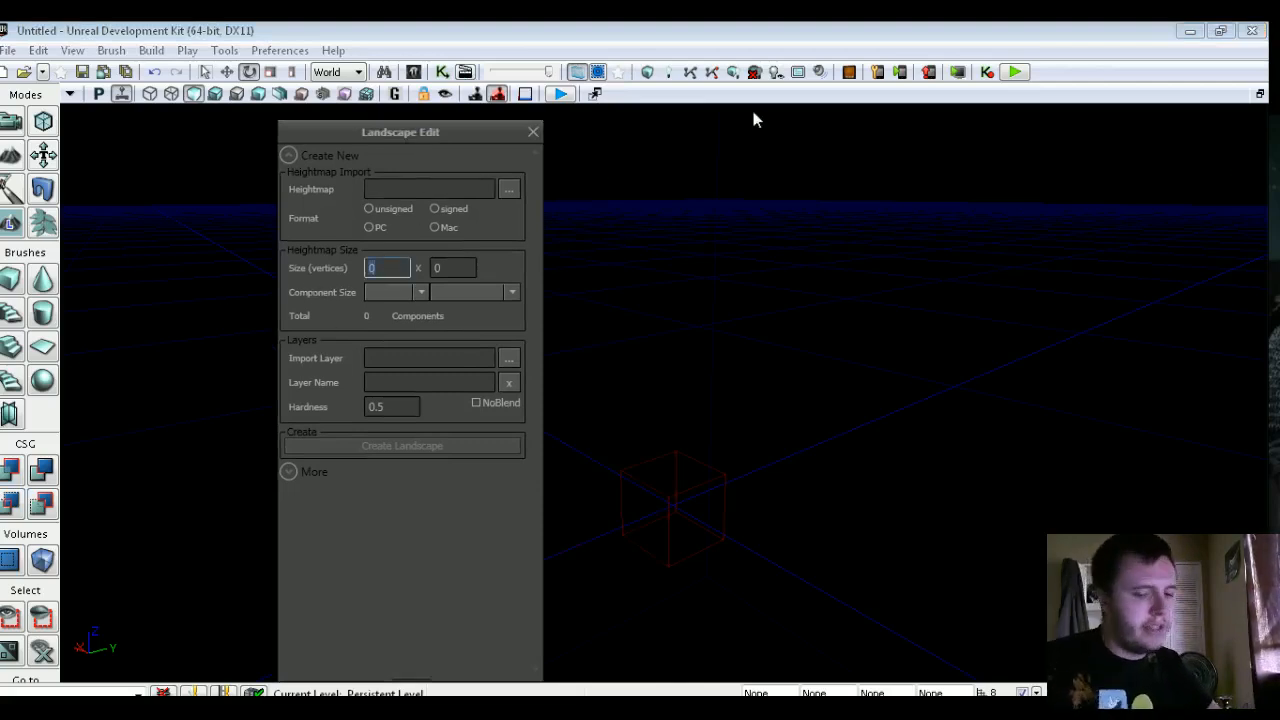
{"action": "type", "text": "256"}
{"action": "key", "text": "Tab"}
{"action": "type", "text": "256"}
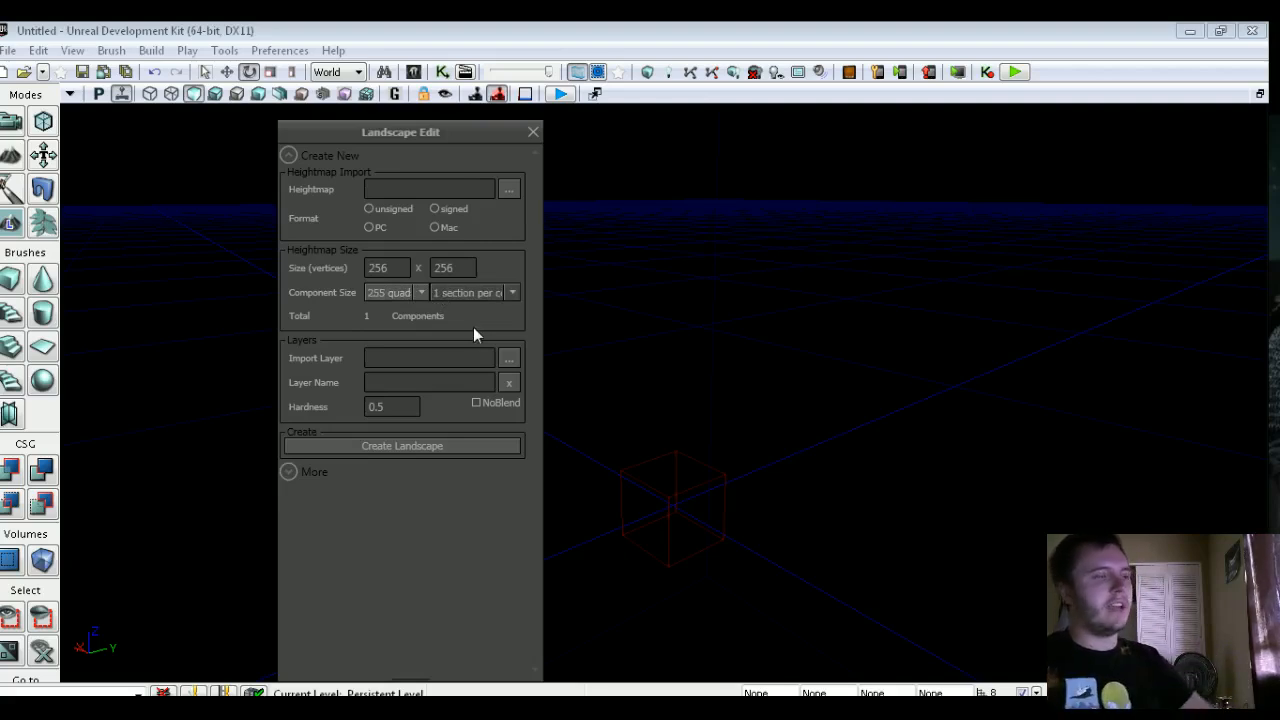
{"action": "left_click", "coordinate": [421, 291]}
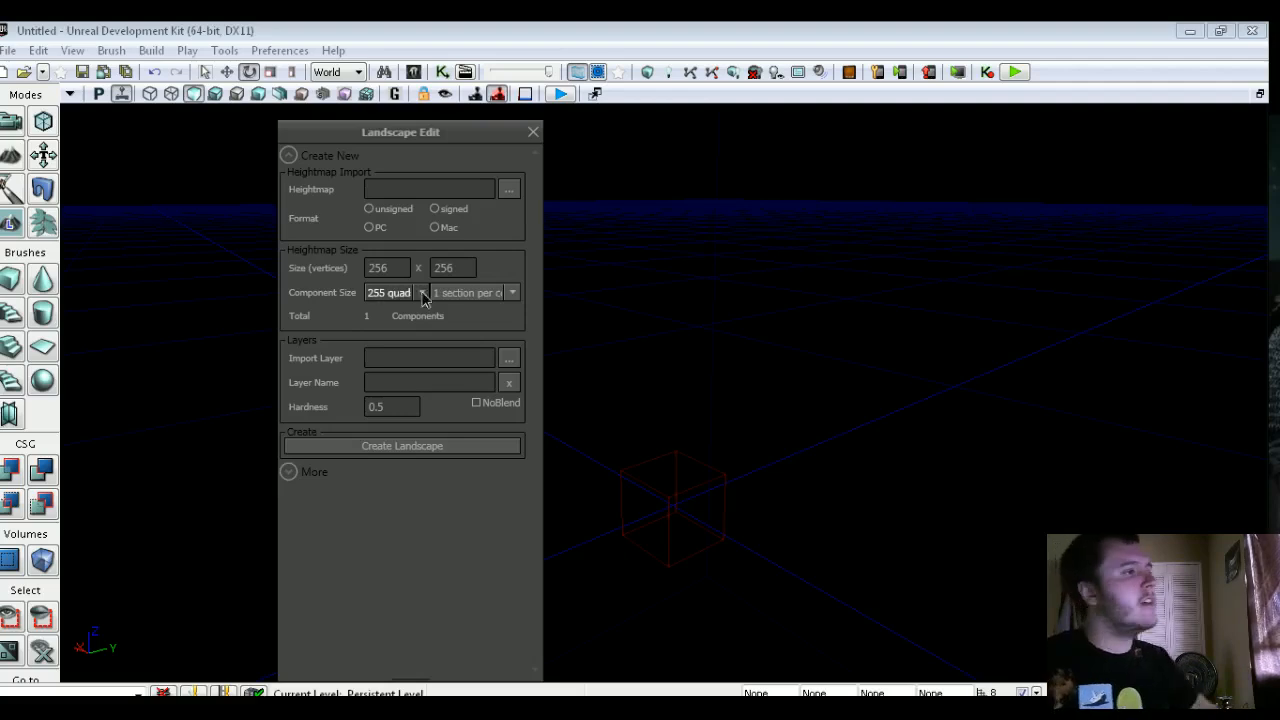
{"action": "left_click", "coordinate": [380, 446]}
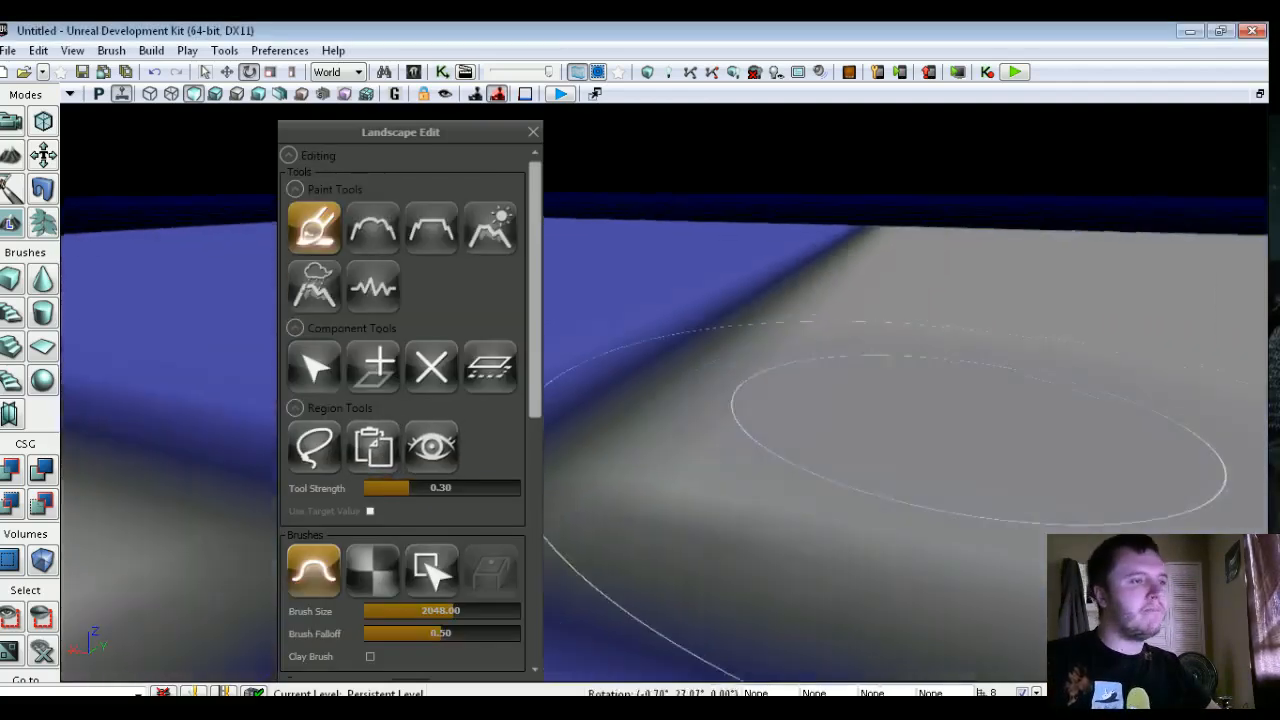
- Examine the new landscape from several angles, comparing the brush wireframe view with the unlit view
{"action": "mouse_move", "coordinate": [958, 285]}
{"action": "right_mouse_down"}
{"action": "mouse_move", "coordinate": [1100, 334]}
{"action": "mouse_move", "coordinate": [1200, 310]}
{"action": "right_mouse_up"}
{"action": "mouse_move", "coordinate": [800, 380]}
{"action": "left_mouse_down"}
{"action": "mouse_move", "coordinate": [820, 450]}
{"action": "mouse_move", "coordinate": [860, 490]}
{"action": "mouse_move", "coordinate": [980, 540]}
{"action": "mouse_move", "coordinate": [915, 610]}
{"action": "left_mouse_up"}
{"action": "right_click_drag", "start_coordinate": [784, 352], "coordinate": [980, 410]}
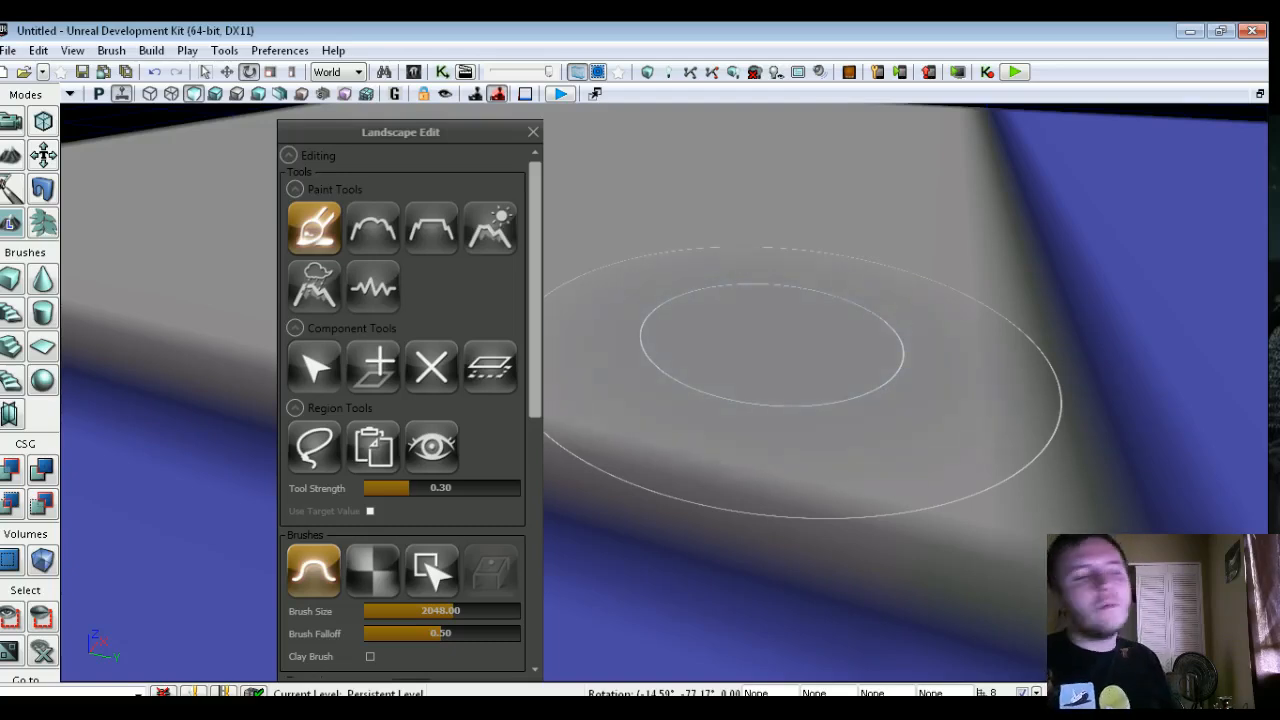
{"action": "mouse_move", "coordinate": [784, 352]}
{"action": "right_mouse_down"}
{"action": "mouse_move", "coordinate": [715, 310]}
{"action": "mouse_move", "coordinate": [715, 290]}
{"action": "mouse_move", "coordinate": [790, 335]}
{"action": "mouse_move", "coordinate": [785, 305]}
{"action": "mouse_move", "coordinate": [850, 375]}
{"action": "mouse_move", "coordinate": [835, 385]}
{"action": "mouse_move", "coordinate": [890, 345]}
{"action": "mouse_move", "coordinate": [915, 345]}
{"action": "right_mouse_up"}
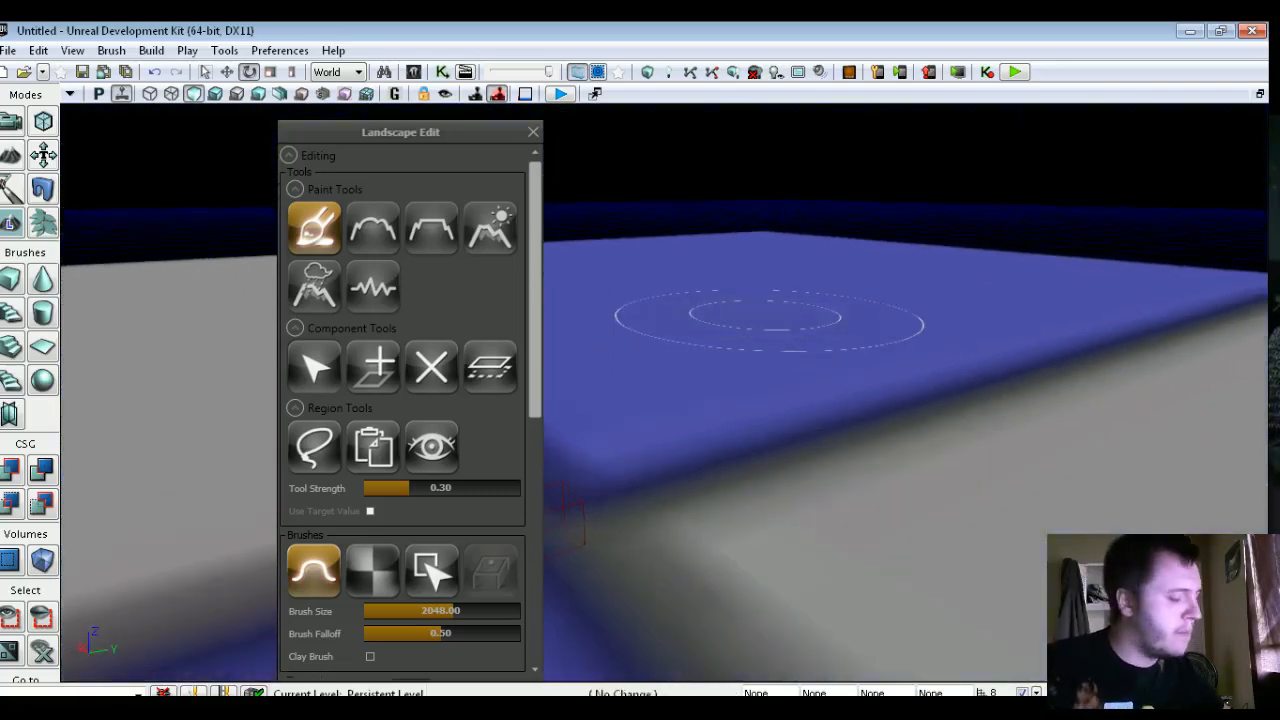
{"action": "key", "text": "alt+1"}
{"action": "key", "text": "alt+4"}
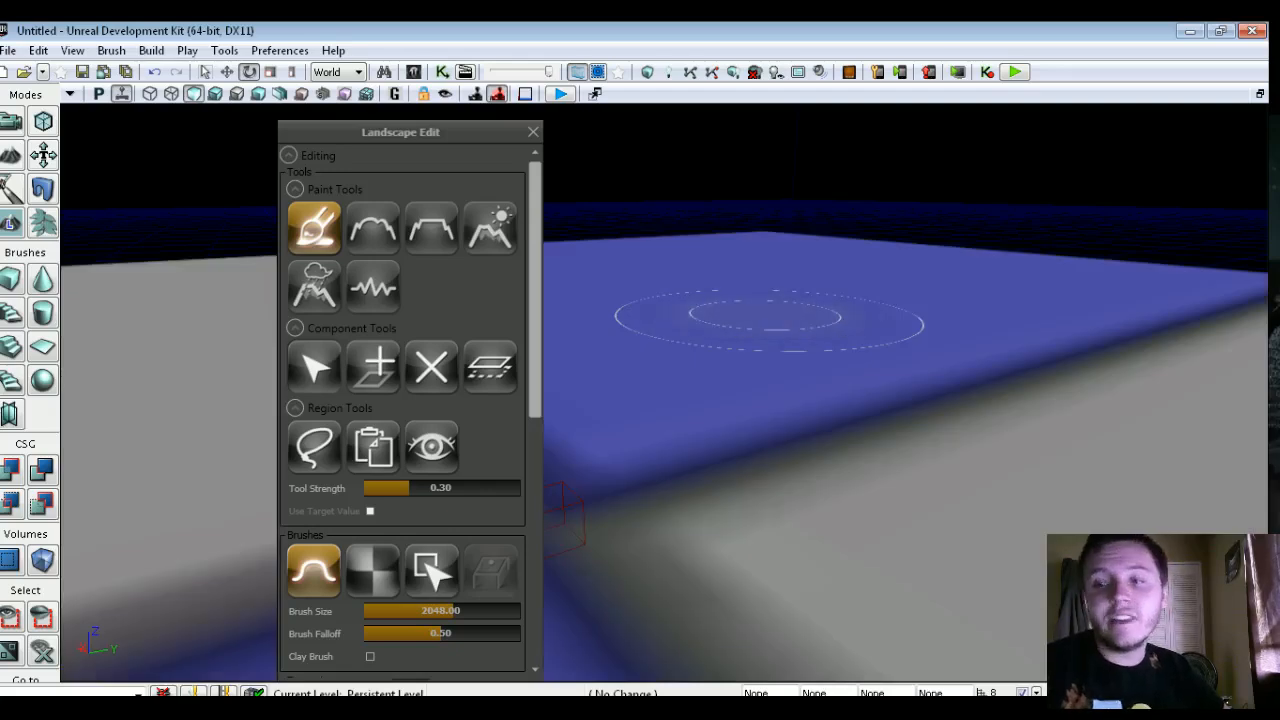
{"action": "key", "text": "alt+1"}
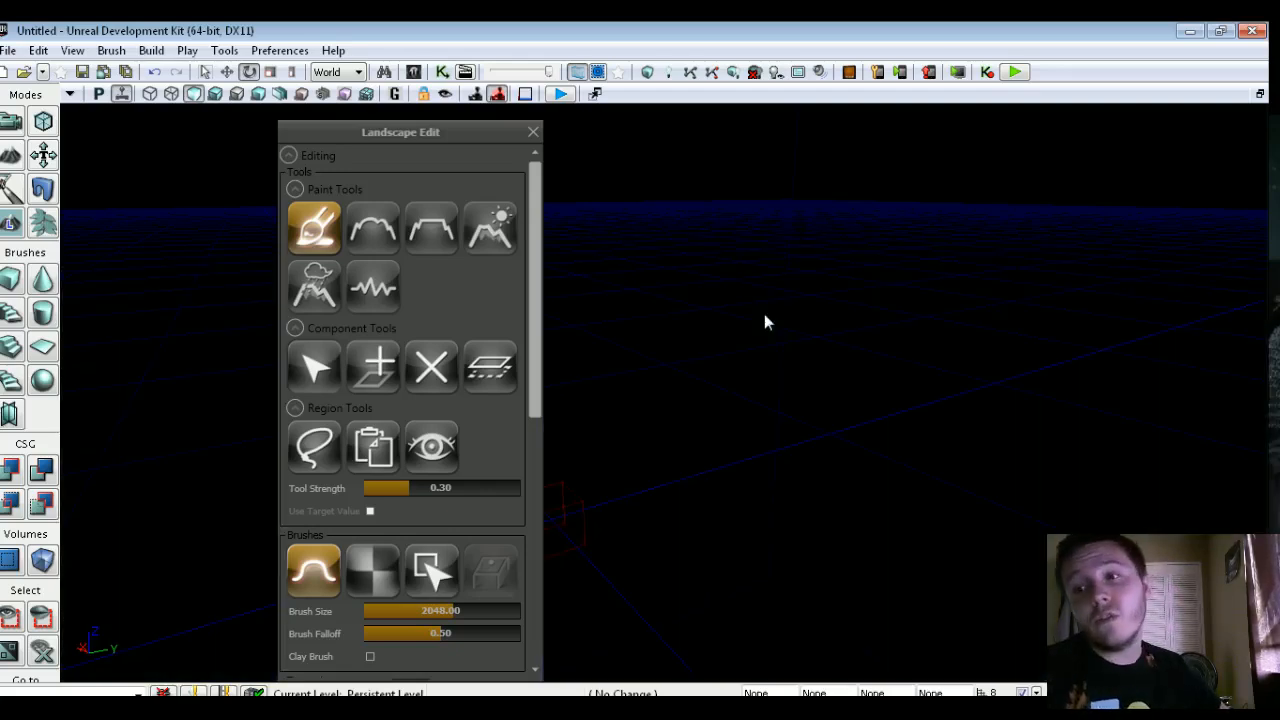
{"action": "key", "text": "alt+4"}
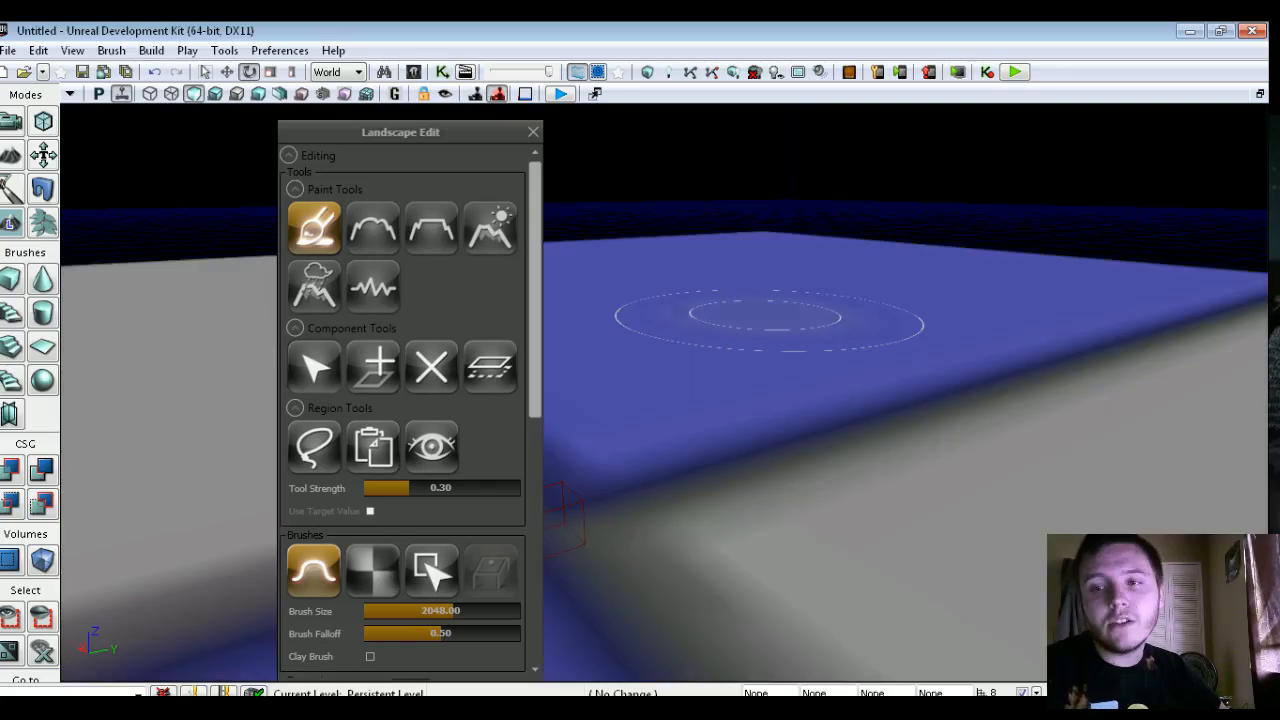
{"action": "right_click_drag", "start_coordinate": [780, 288], "coordinate": [571, 301]}
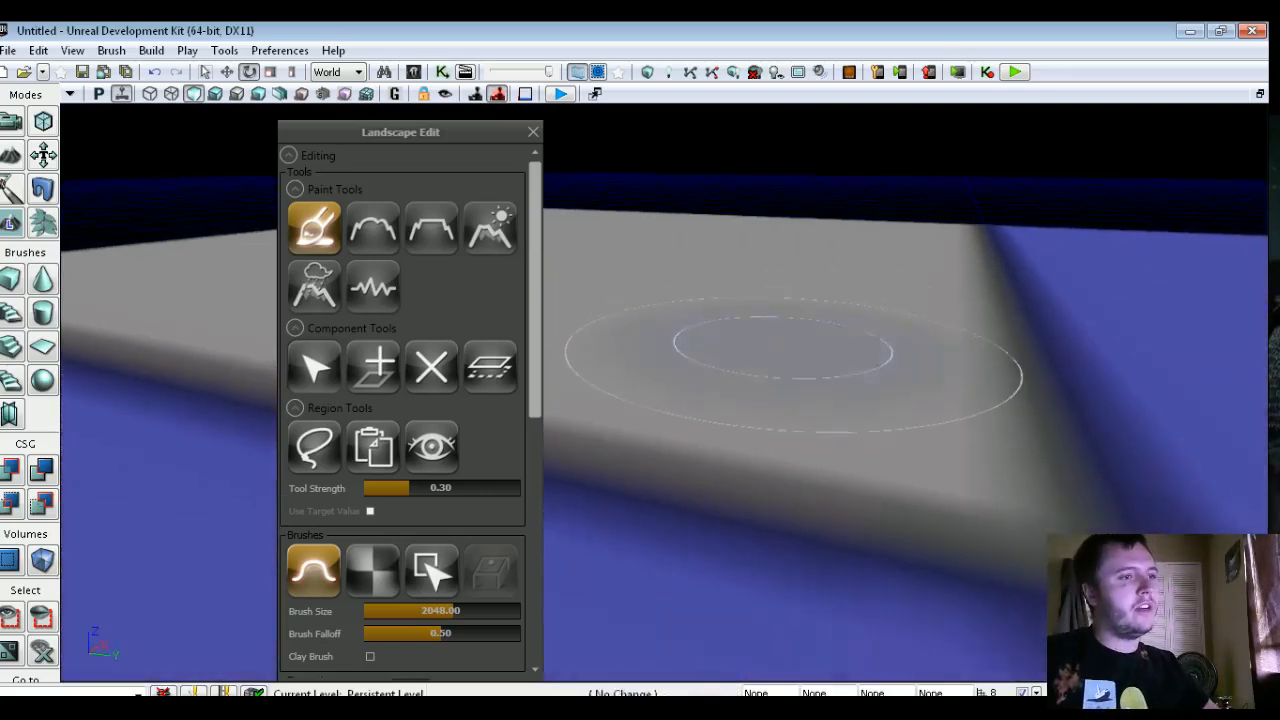
{"action": "key", "text": "alt+1"}
{"action": "key", "text": "alt+4"}
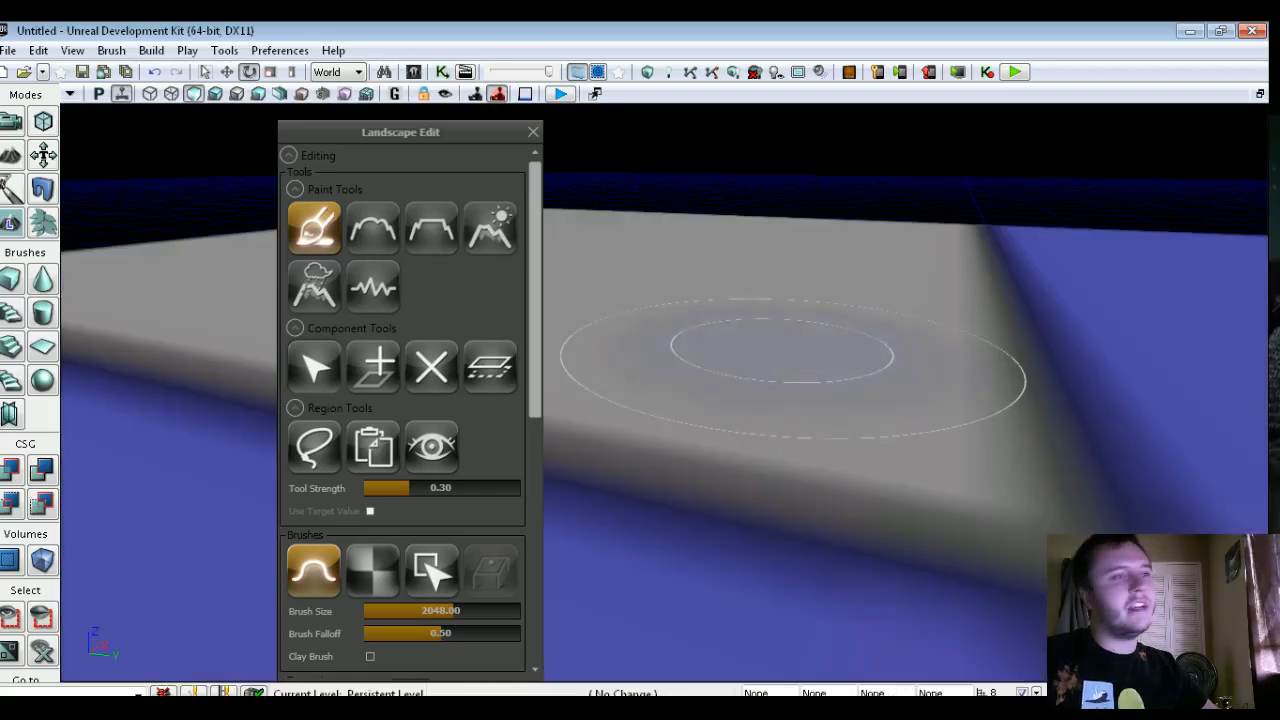
{"action": "mouse_move", "coordinate": [779, 346]}
{"action": "right_mouse_down"}
{"action": "mouse_move", "coordinate": [779, 300]}
{"action": "mouse_move", "coordinate": [768, 298]}
{"action": "mouse_move", "coordinate": [960, 354]}
{"action": "mouse_move", "coordinate": [905, 342]}
{"action": "mouse_move", "coordinate": [1160, 348]}
{"action": "right_mouse_up"}
{"action": "right_click_drag", "start_coordinate": [707, 447], "coordinate": [915, 444]}
- Inspect the landscape's triangle mesh in wireframe view and compare its surface in unlit and lit views
{"action": "left_click", "coordinate": [149, 93]}
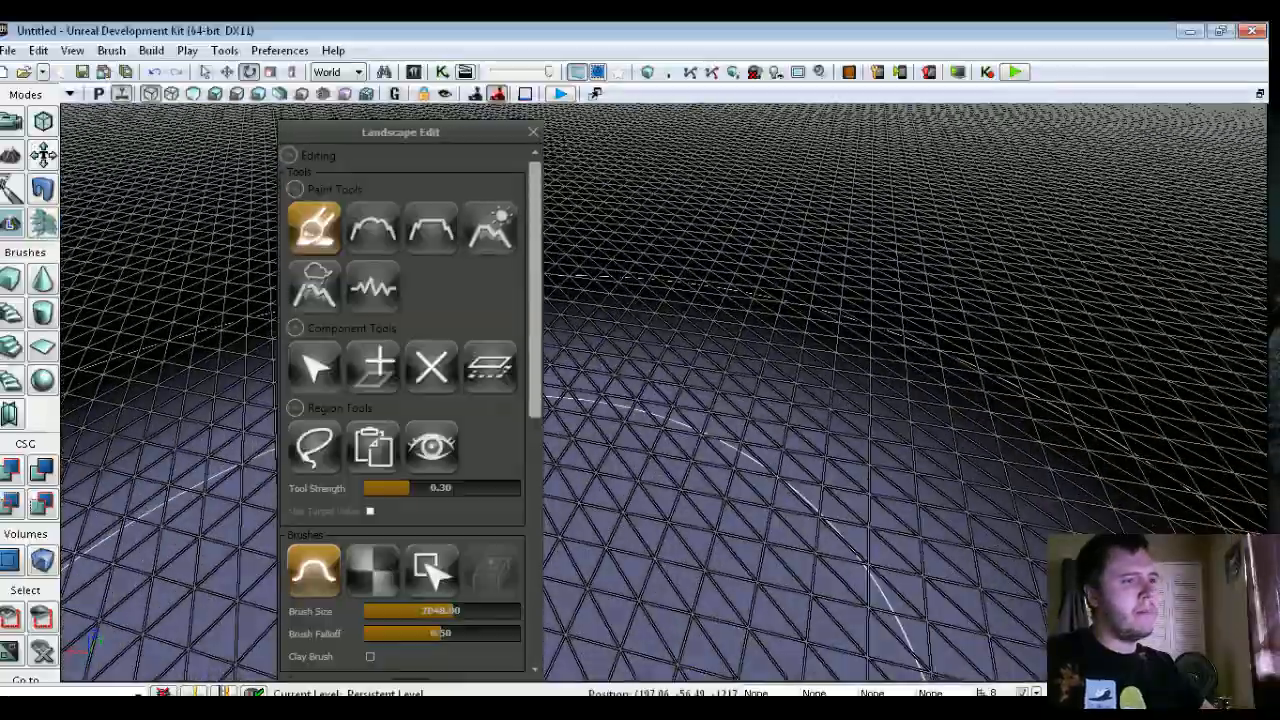
{"action": "mouse_move", "coordinate": [700, 450]}
{"action": "right_mouse_down"}
{"action": "mouse_move", "coordinate": [705, 520]}
{"action": "mouse_move", "coordinate": [720, 430]}
{"action": "right_mouse_up"}
{"action": "left_click", "coordinate": [305, 381]}
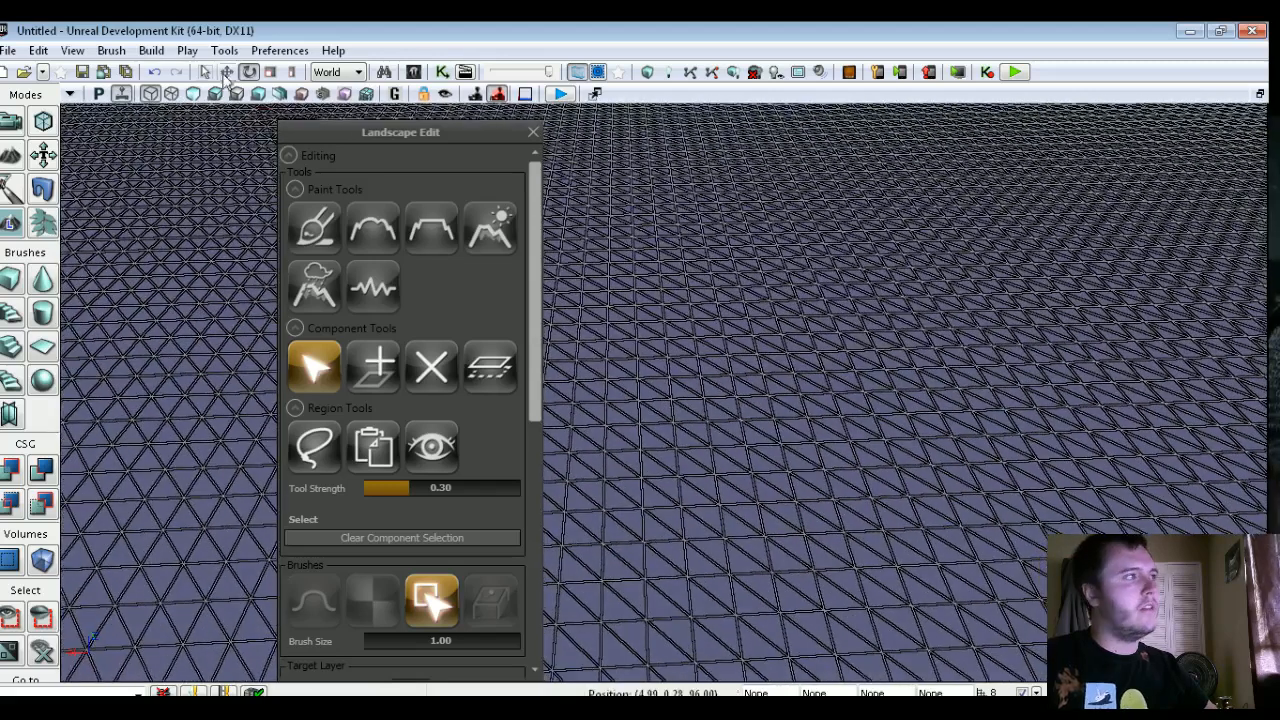
{"action": "left_click", "coordinate": [195, 94]}
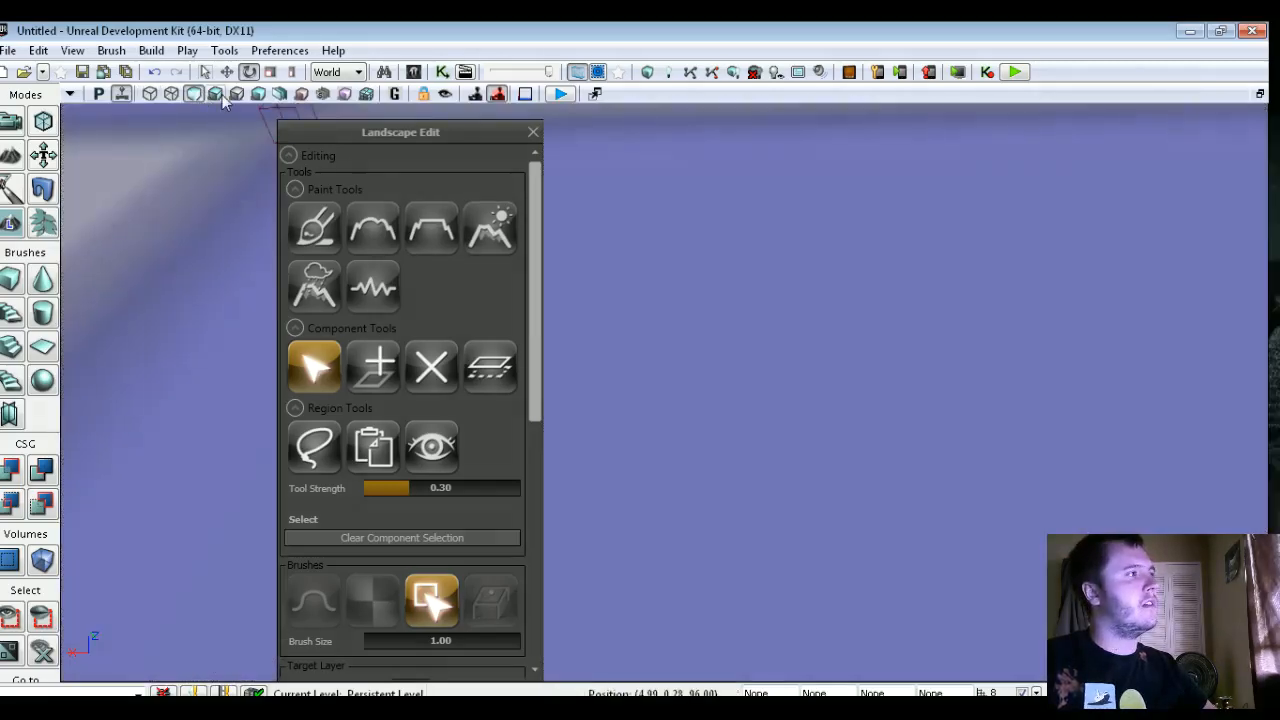
{"action": "left_click", "coordinate": [215, 93]}
{"action": "right_click_drag", "start_coordinate": [694, 402], "coordinate": [780, 462]}
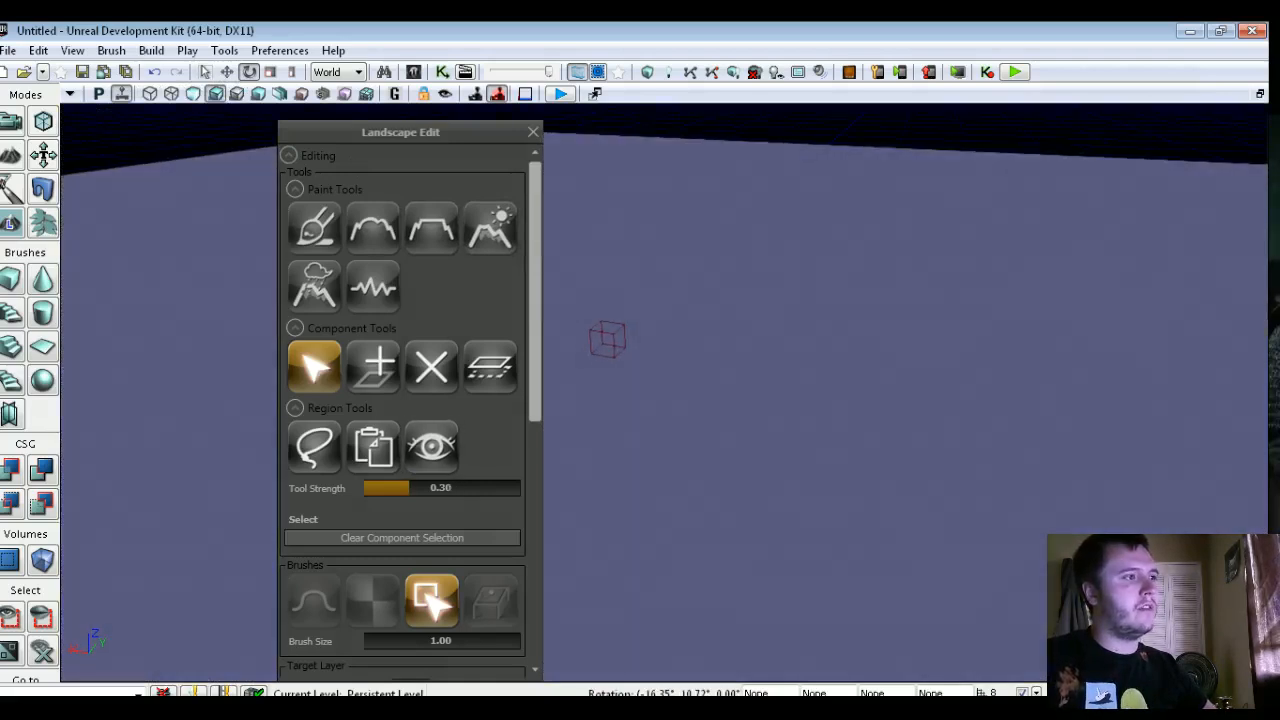
- Try the landscape's component and region tools and return to the Paint tool
{"action": "left_click", "coordinate": [389, 372]}
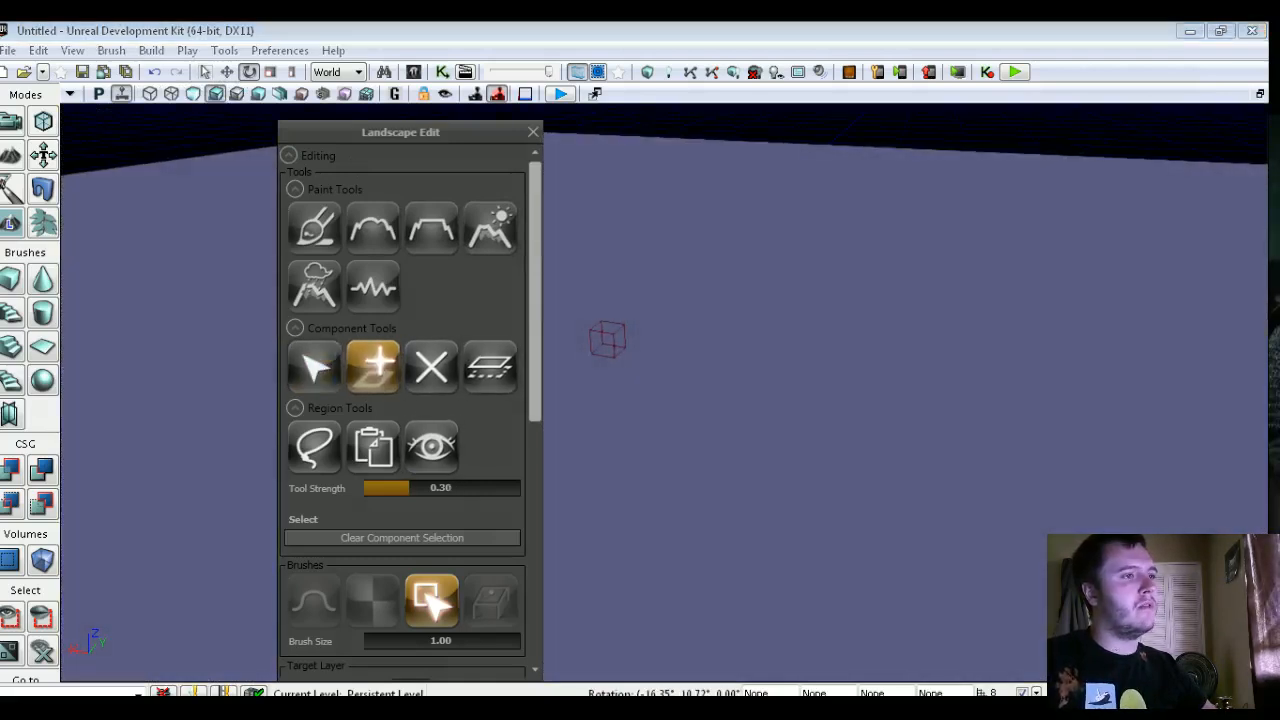
{"action": "left_click", "coordinate": [300, 369]}
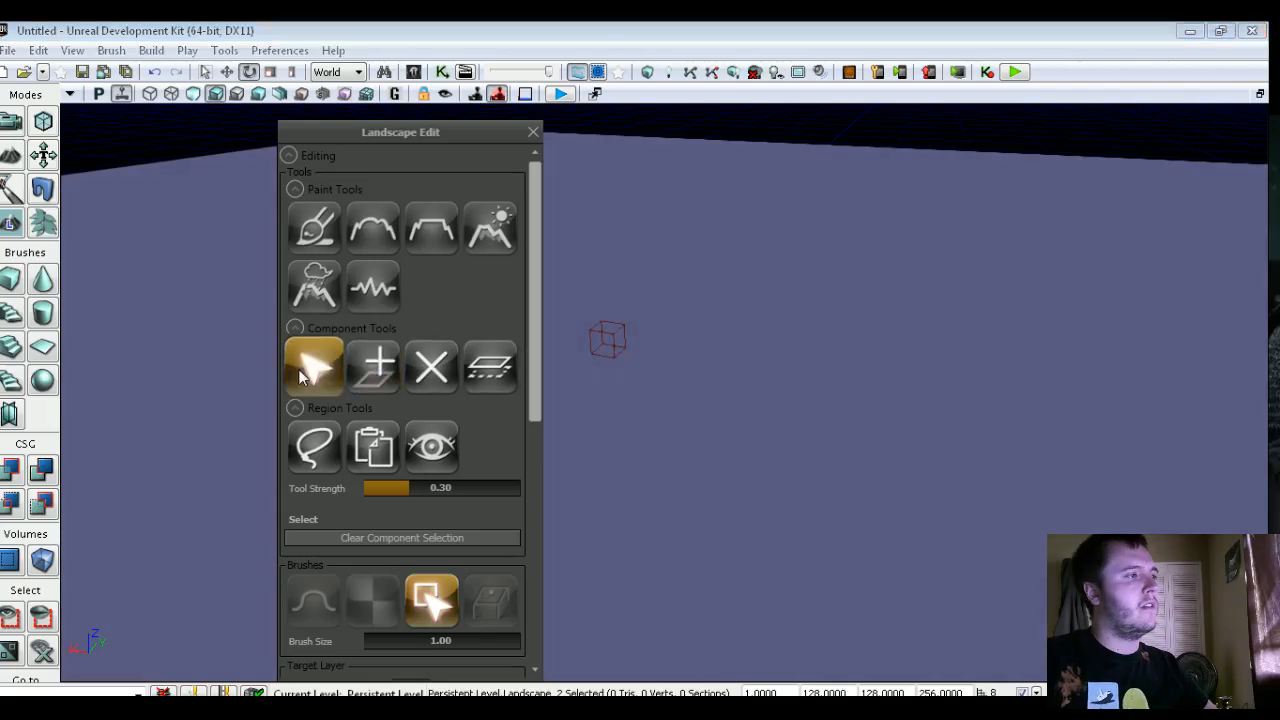
{"action": "left_click", "coordinate": [362, 452]}
{"action": "left_click", "coordinate": [314, 367]}
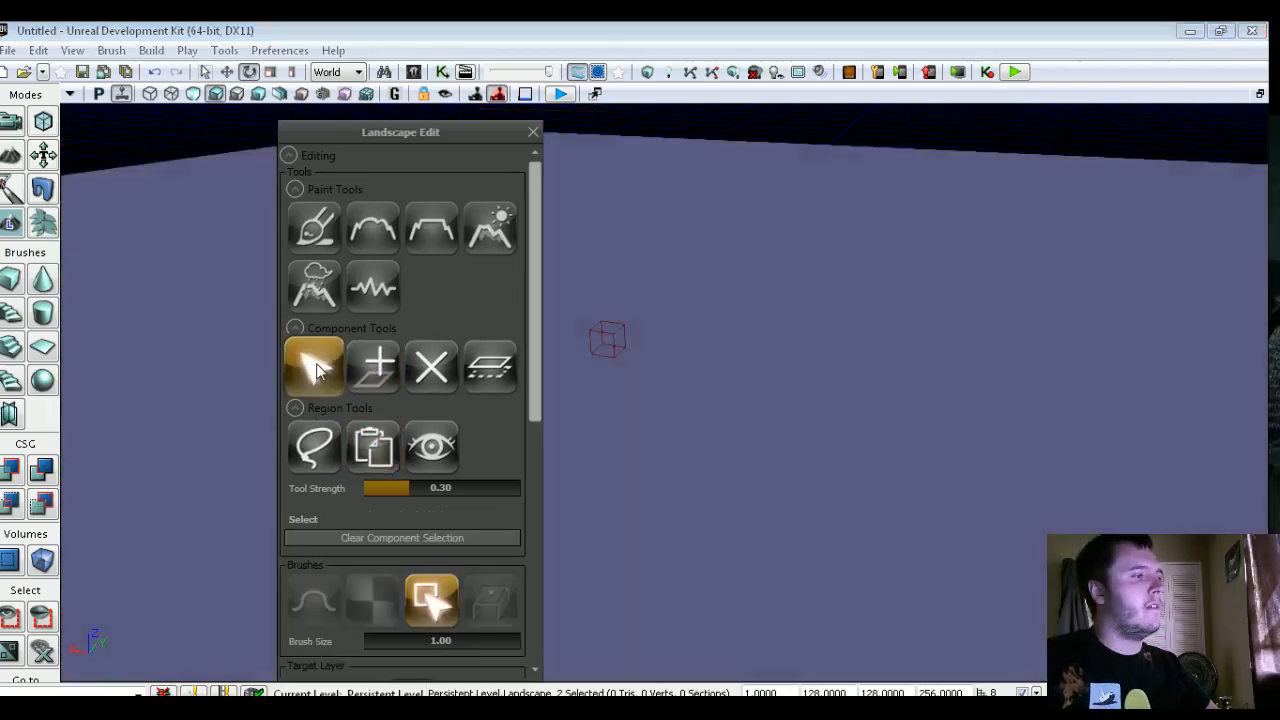
{"action": "left_click", "coordinate": [314, 228]}
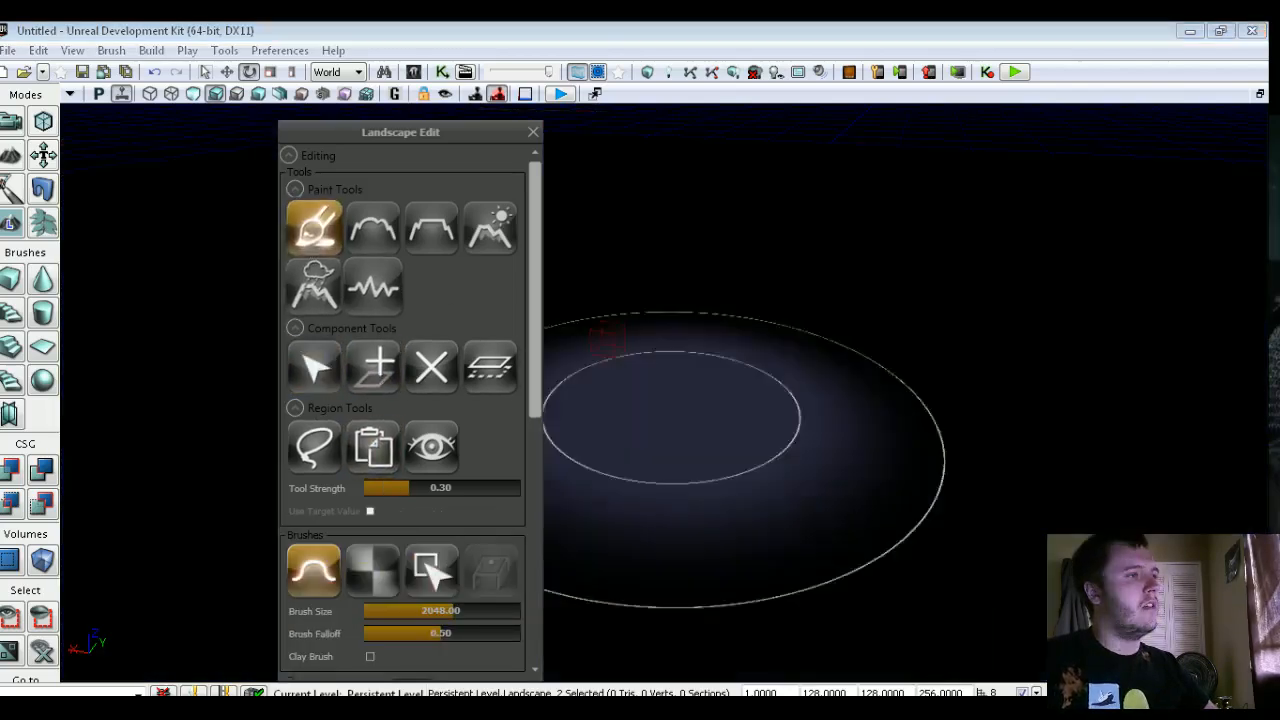
- Place a point light on the landscape near the builder brush and show the scene in lit view
{"action": "left_click", "coordinate": [193, 93]}
{"action": "right_click_drag", "start_coordinate": [240, 140], "coordinate": [270, 134]}
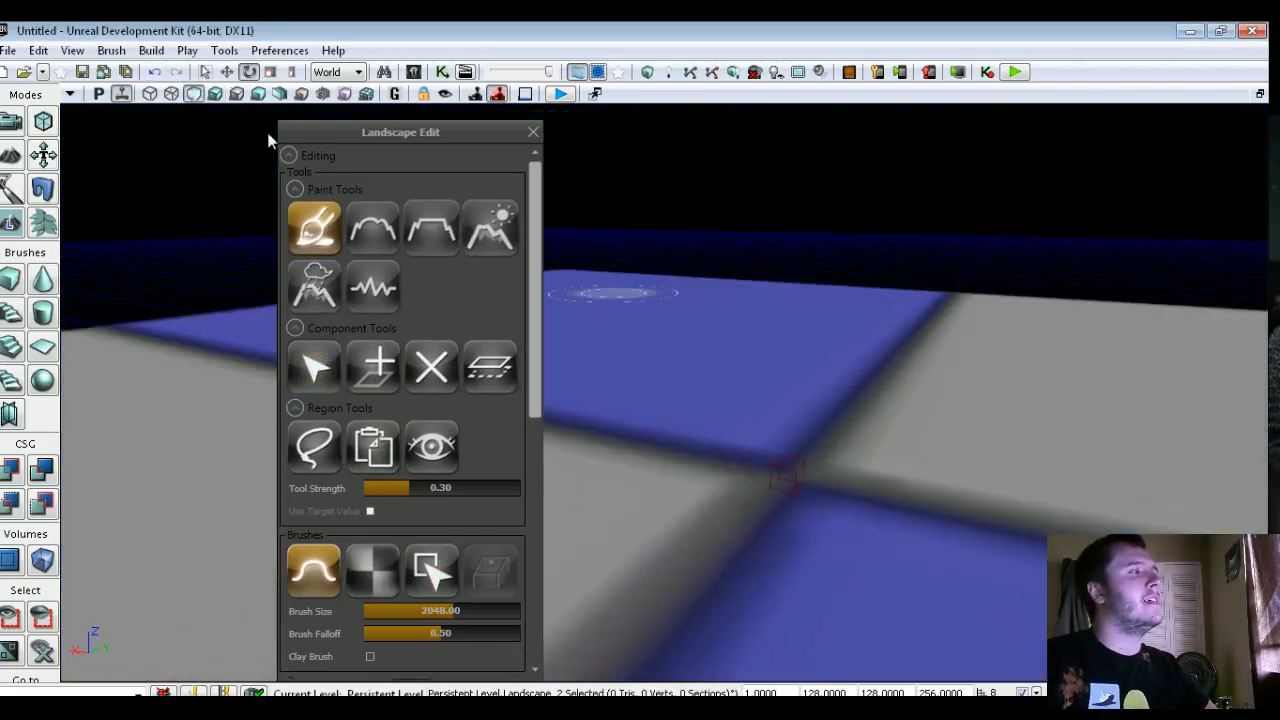
{"action": "left_click", "coordinate": [215, 93]}
{"action": "right_click_drag", "start_coordinate": [698, 366], "coordinate": [702, 440]}
{"action": "key", "text": "l"}
{"action": "left_click", "coordinate": [741, 506]}
{"action": "right_click_drag", "start_coordinate": [757, 508], "coordinate": [786, 470]}
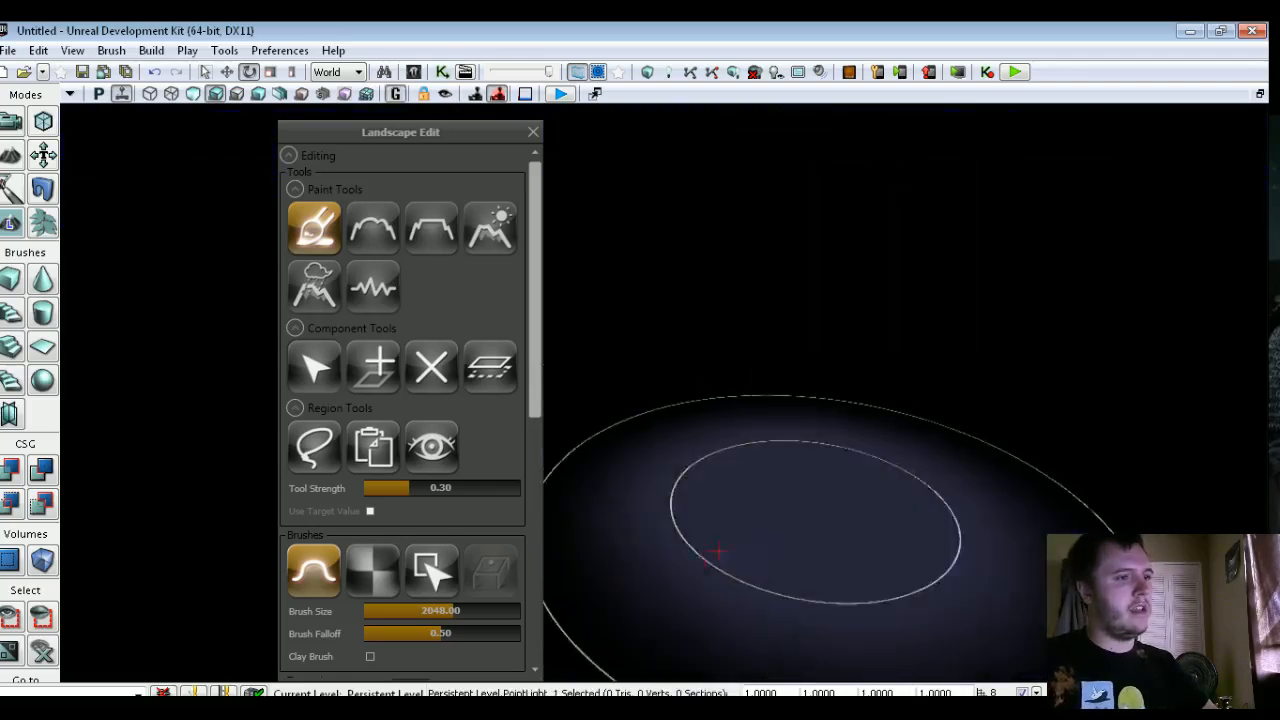
{"action": "right_click_drag", "start_coordinate": [788, 530], "coordinate": [751, 500]}
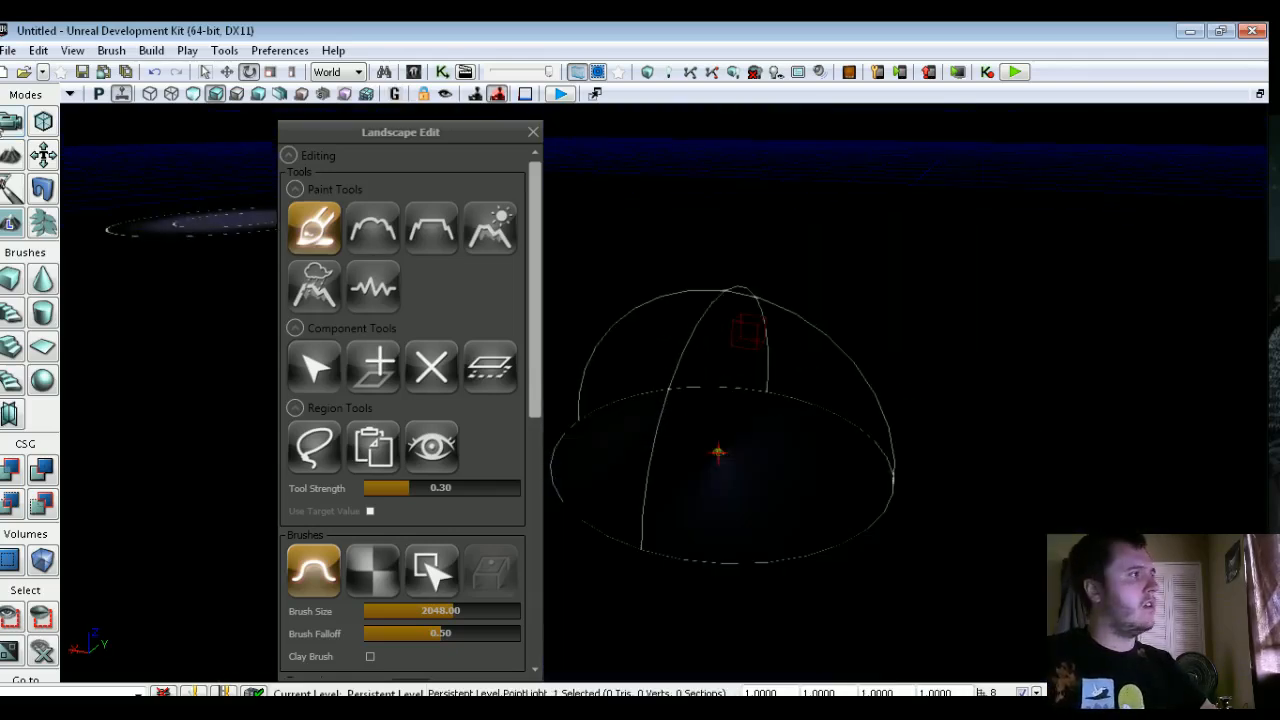
- Switch to camera mode, select the point light and raise it above the landscape
{"action": "left_click", "coordinate": [11, 122]}
{"action": "right_click_drag", "start_coordinate": [690, 440], "coordinate": [690, 395]}
{"action": "mouse_move", "coordinate": [697, 430]}
{"action": "left_mouse_down"}
{"action": "mouse_move", "coordinate": [688, 370]}
{"action": "mouse_move", "coordinate": [702, 412]}
{"action": "left_mouse_up"}
{"action": "left_click", "coordinate": [694, 410]}
{"action": "key", "text": "w"}
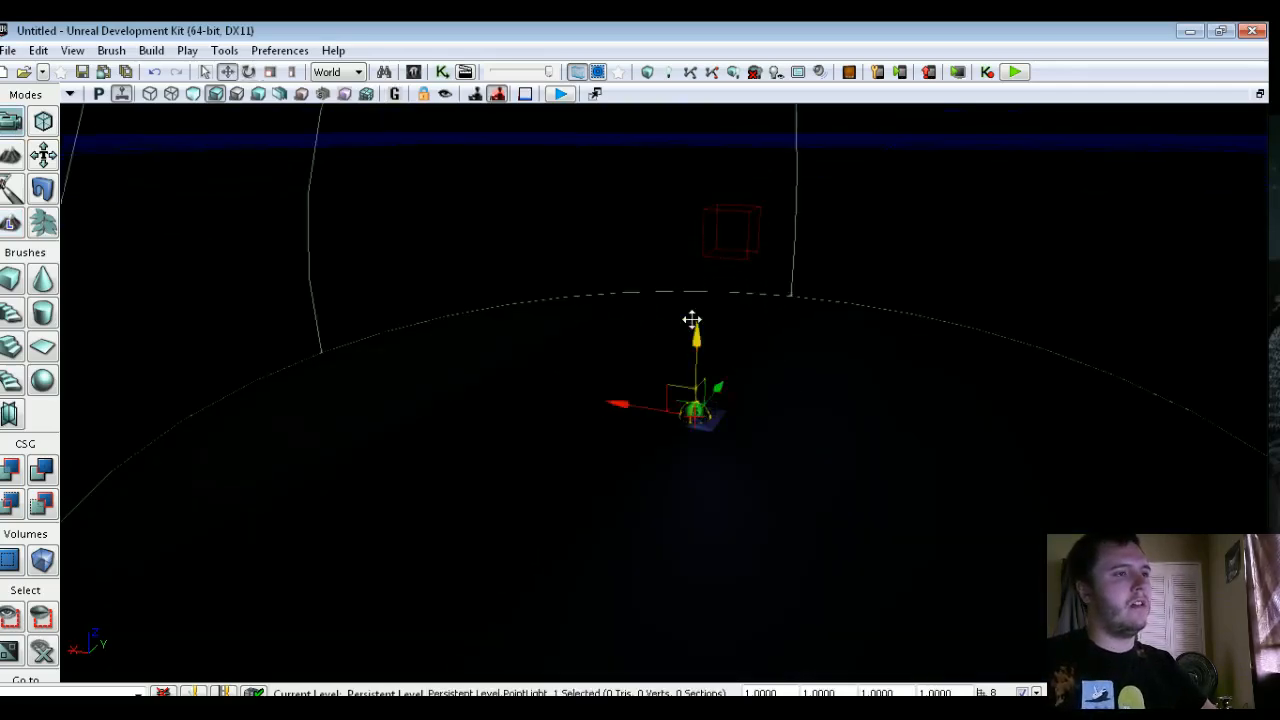
{"action": "left_click_drag", "start_coordinate": [691, 322], "coordinate": [707, 123]}
- Convert the point light to a DominantDirectionalLight
{"action": "right_click", "coordinate": [700, 192]}
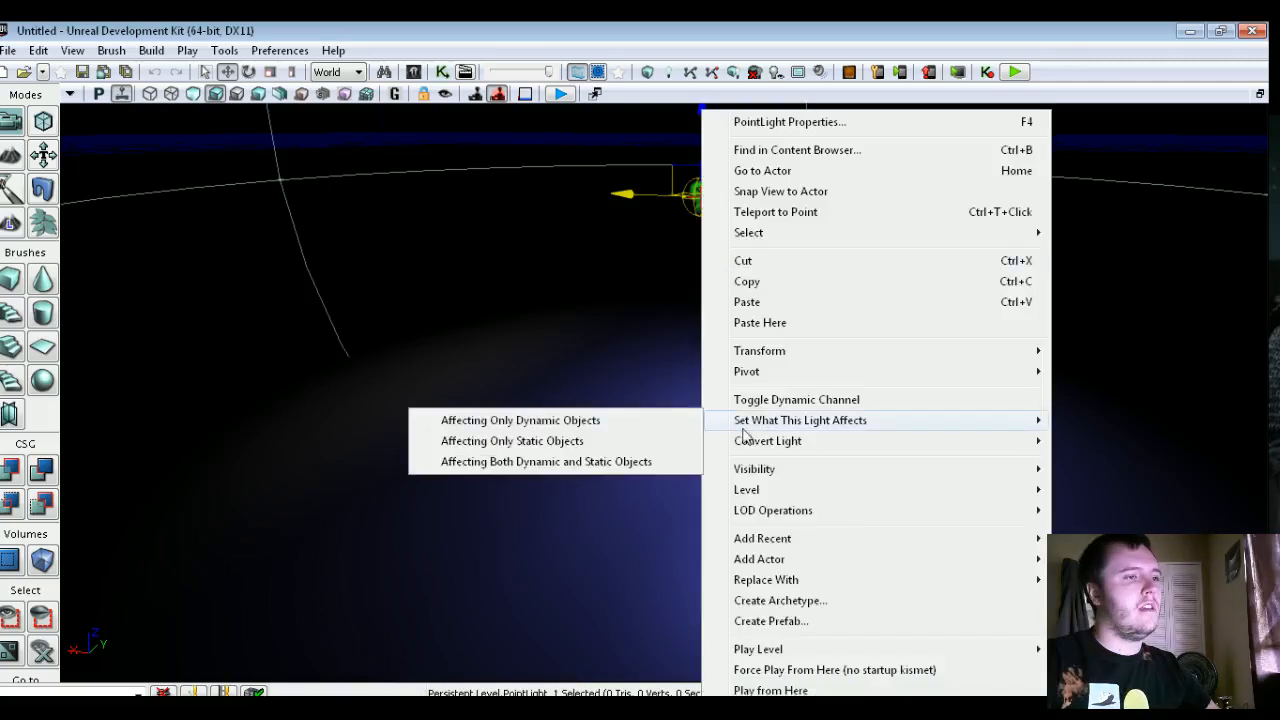
{"action": "mouse_move", "coordinate": [1030, 441]}
{"action": "mouse_move", "coordinate": [1130, 484]}
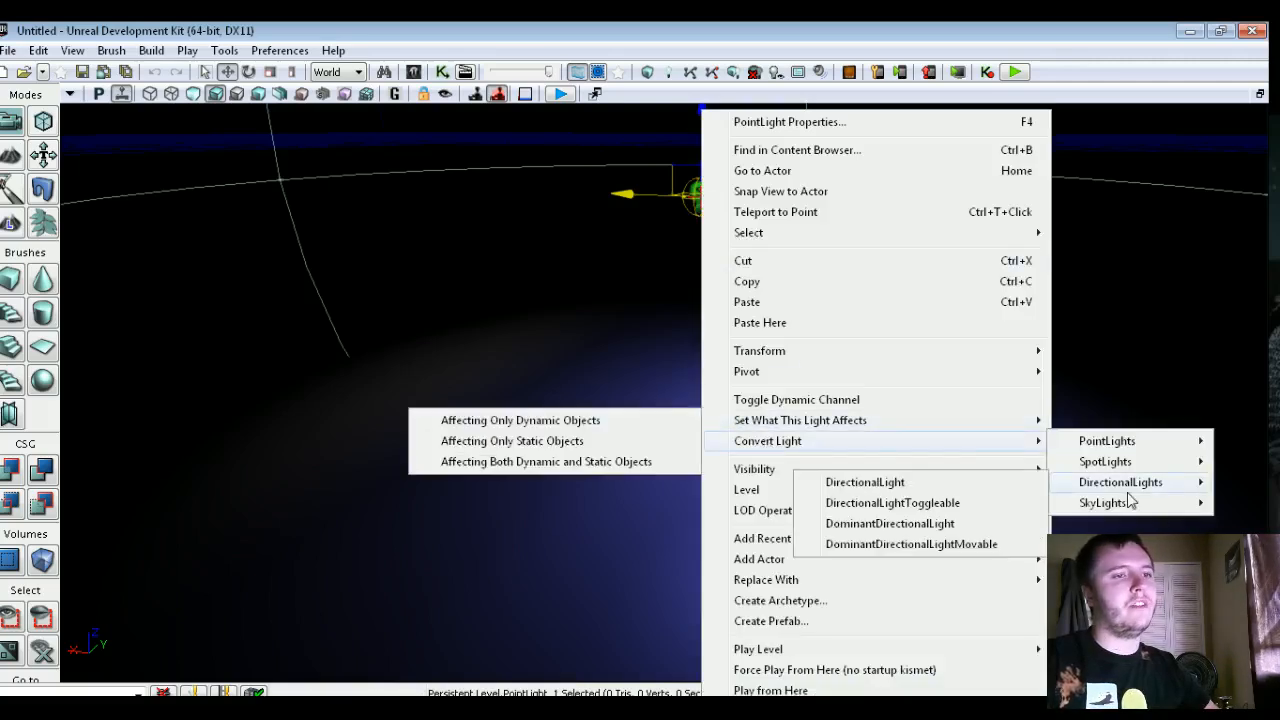
{"action": "left_click", "coordinate": [895, 524]}
- Raise the dominant directional light above the landscape and rotate it so it shines down at an angle
{"action": "middle_click_drag", "start_coordinate": [720, 400], "coordinate": [720, 345]}
{"action": "left_click_drag", "start_coordinate": [723, 357], "coordinate": [723, 48]}
{"action": "key", "text": "e"}
{"action": "right_click_drag", "start_coordinate": [728, 200], "coordinate": [780, 130]}
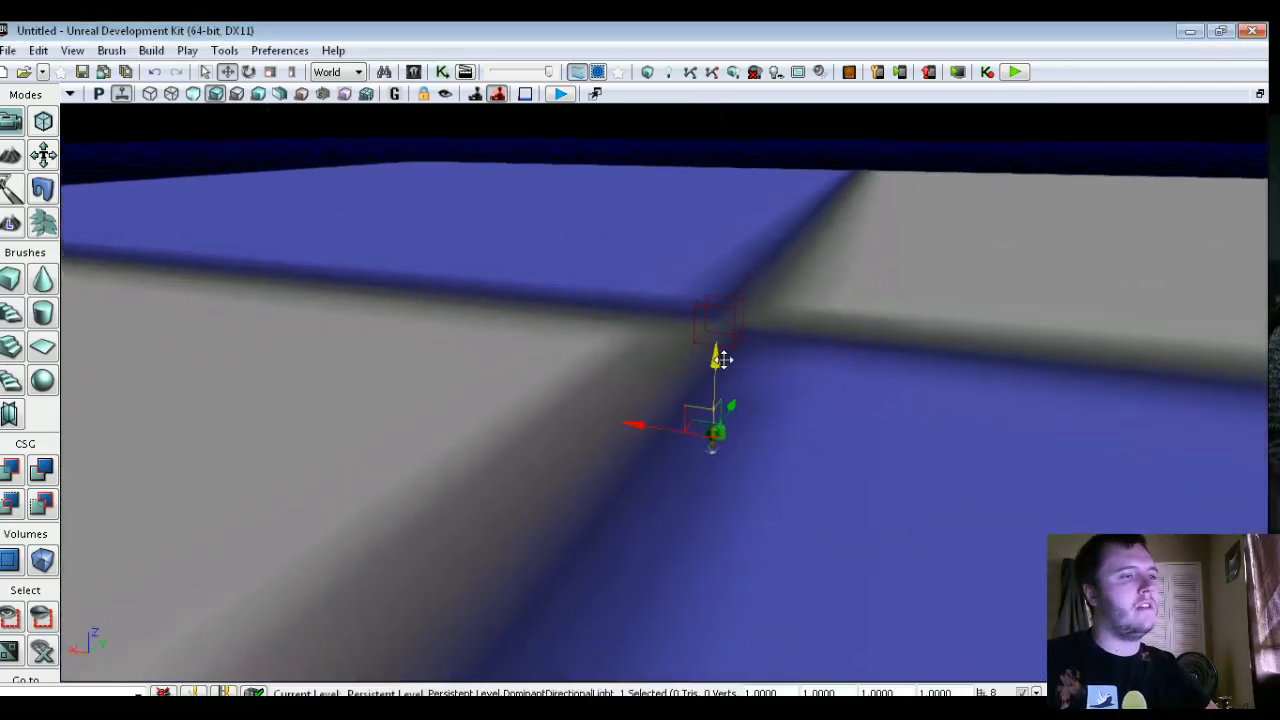
{"action": "right_click_drag", "start_coordinate": [674, 275], "coordinate": [678, 248]}
{"action": "left_click_drag", "start_coordinate": [684, 224], "coordinate": [745, 248]}
{"action": "key", "text": "space"}
{"action": "key", "text": "space"}
{"action": "right_click_drag", "start_coordinate": [684, 240], "coordinate": [715, 330]}
{"action": "middle_click_drag", "start_coordinate": [664, 392], "coordinate": [638, 362]}
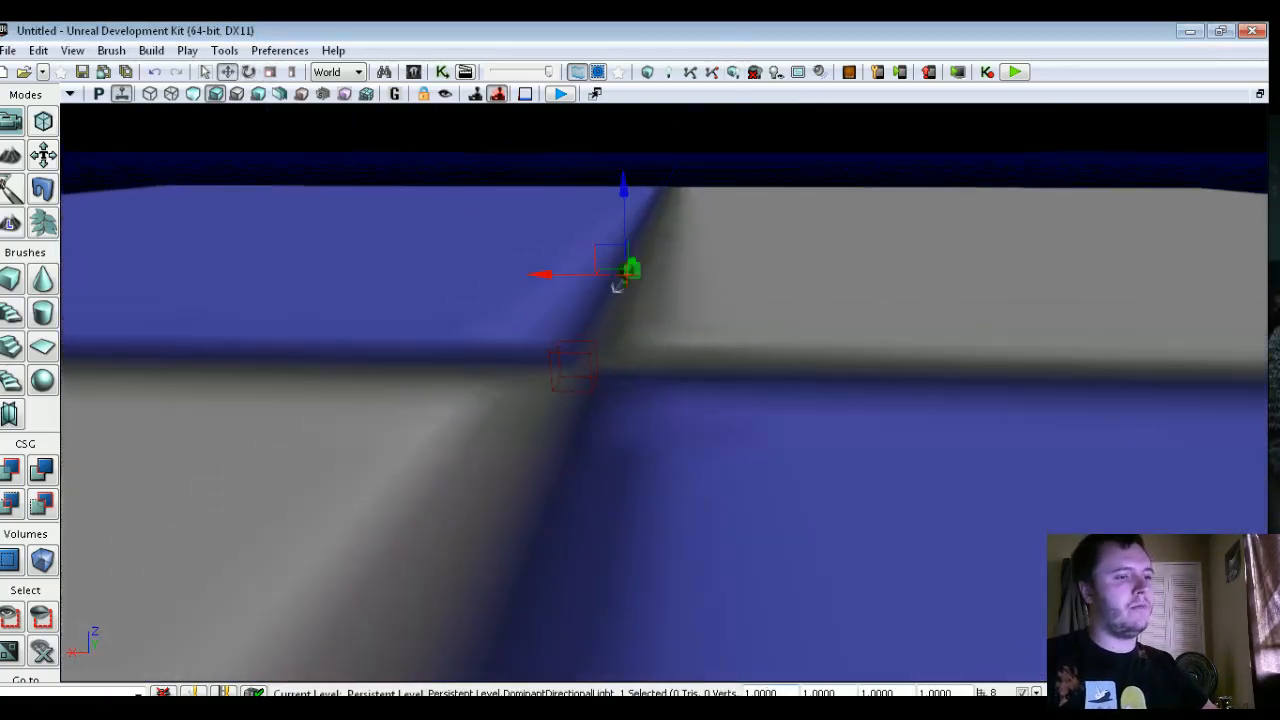
- Set the directional light's overall draw scale to 10 and move it high above the landscape
{"action": "double_click", "coordinate": [761, 693]}
{"action": "type", "text": "10"}
{"action": "key", "text": "Return"}
{"action": "right_click_drag", "start_coordinate": [660, 400], "coordinate": [663, 300]}
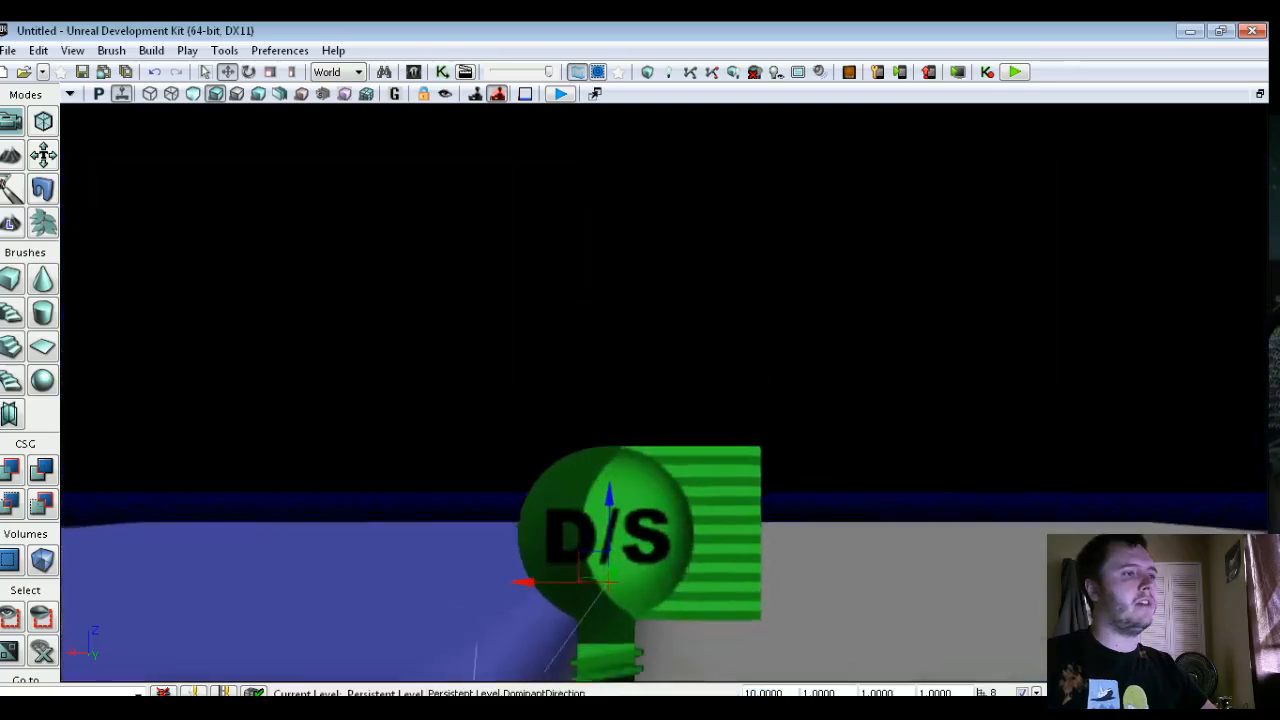
{"action": "left_click_drag", "start_coordinate": [618, 570], "coordinate": [600, 671]}
{"action": "left_click_drag", "start_coordinate": [668, 446], "coordinate": [674, 12]}
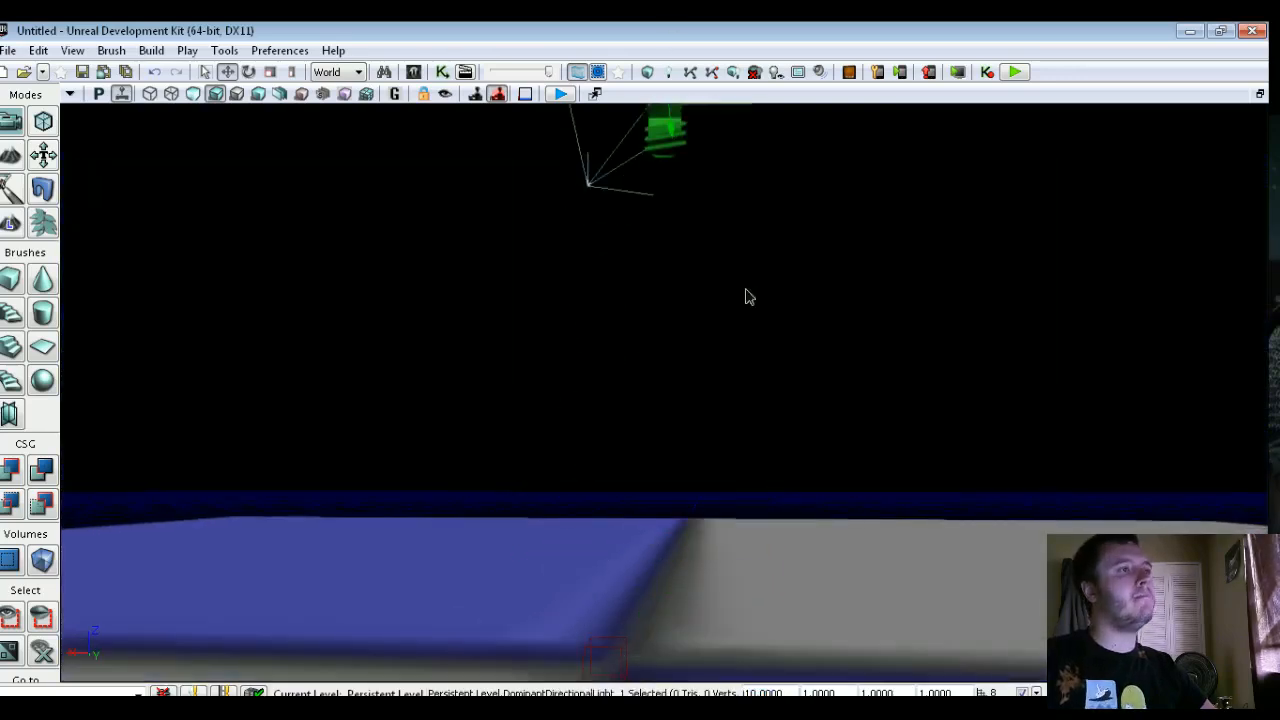
- Raise the dominant directional light further above the landscape
{"action": "right_click_drag", "start_coordinate": [748, 297], "coordinate": [775, 375]}
{"action": "left_click_drag", "start_coordinate": [775, 375], "coordinate": [772, 450]}
{"action": "right_click_drag", "start_coordinate": [772, 450], "coordinate": [740, 370]}
{"action": "left_click_drag", "start_coordinate": [677, 206], "coordinate": [660, 12]}
{"action": "right_click_drag", "start_coordinate": [655, 200], "coordinate": [550, 300]}
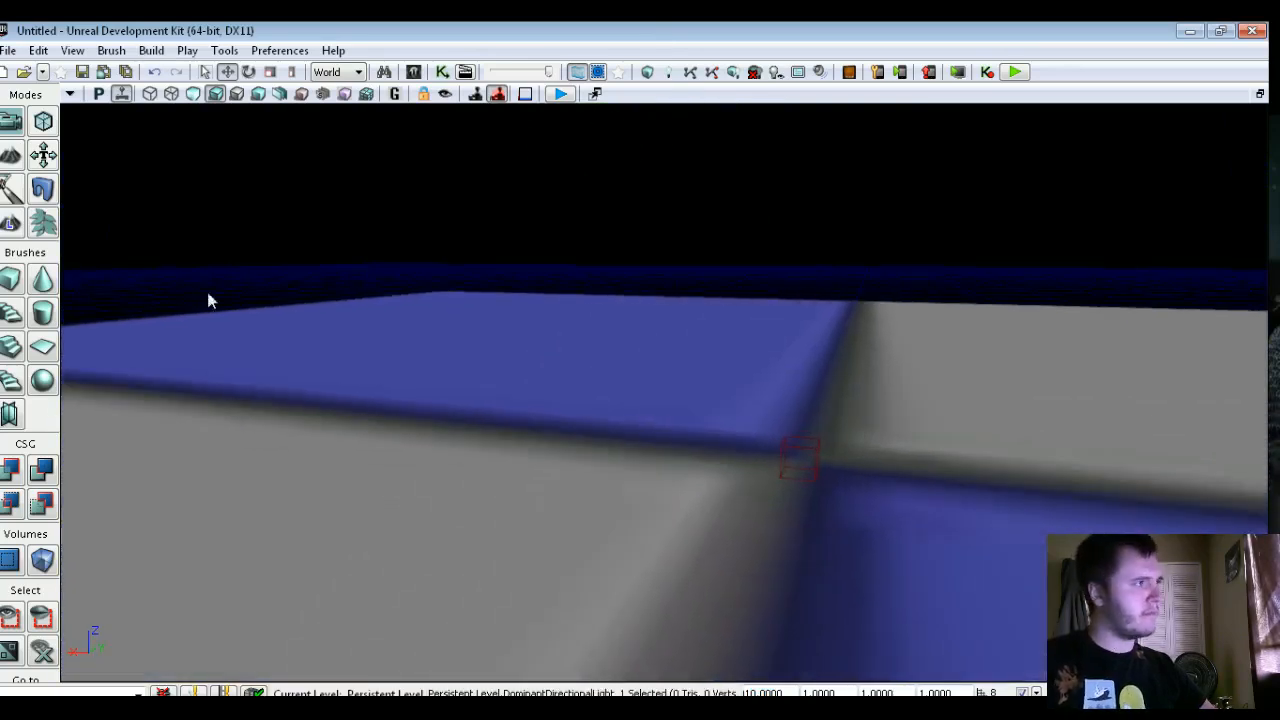
- Open landscape editing and review its sculpting tools, brush settings, target layer options and heightmap creation settings
{"action": "left_click", "coordinate": [12, 224]}
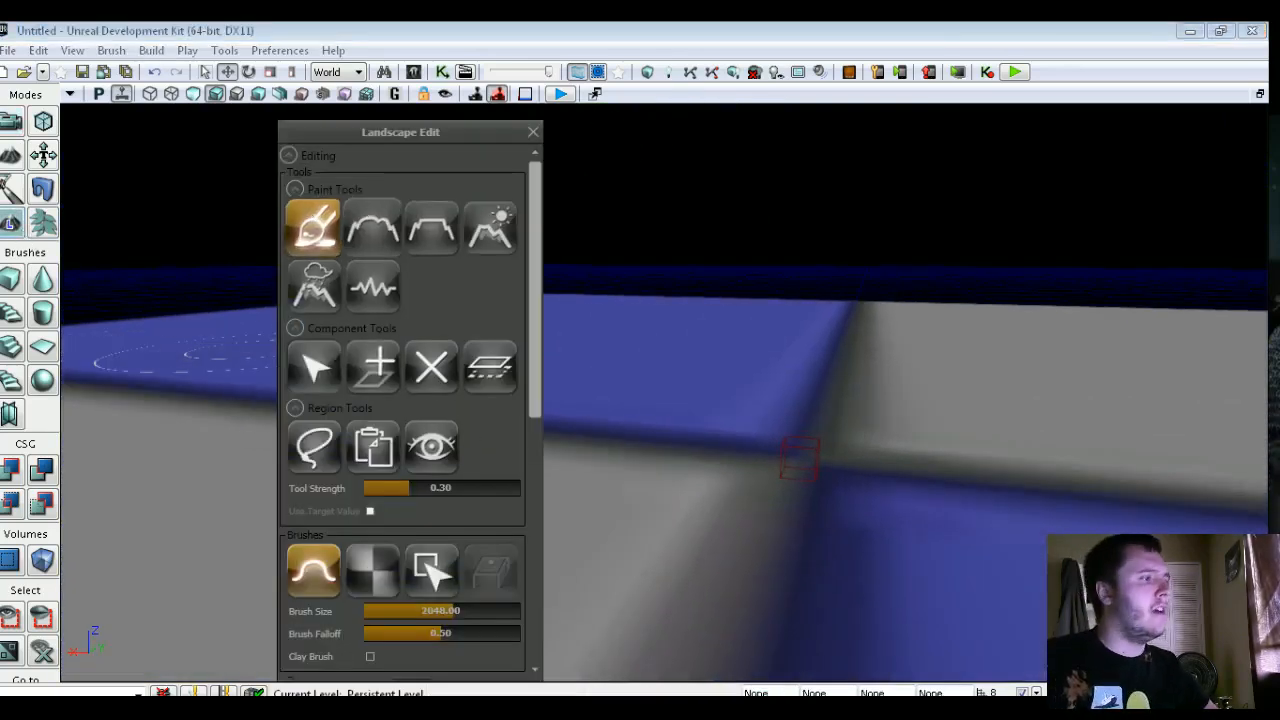
{"action": "scroll", "coordinate": [537, 420], "scroll_direction": "down", "scroll_amount": 6}
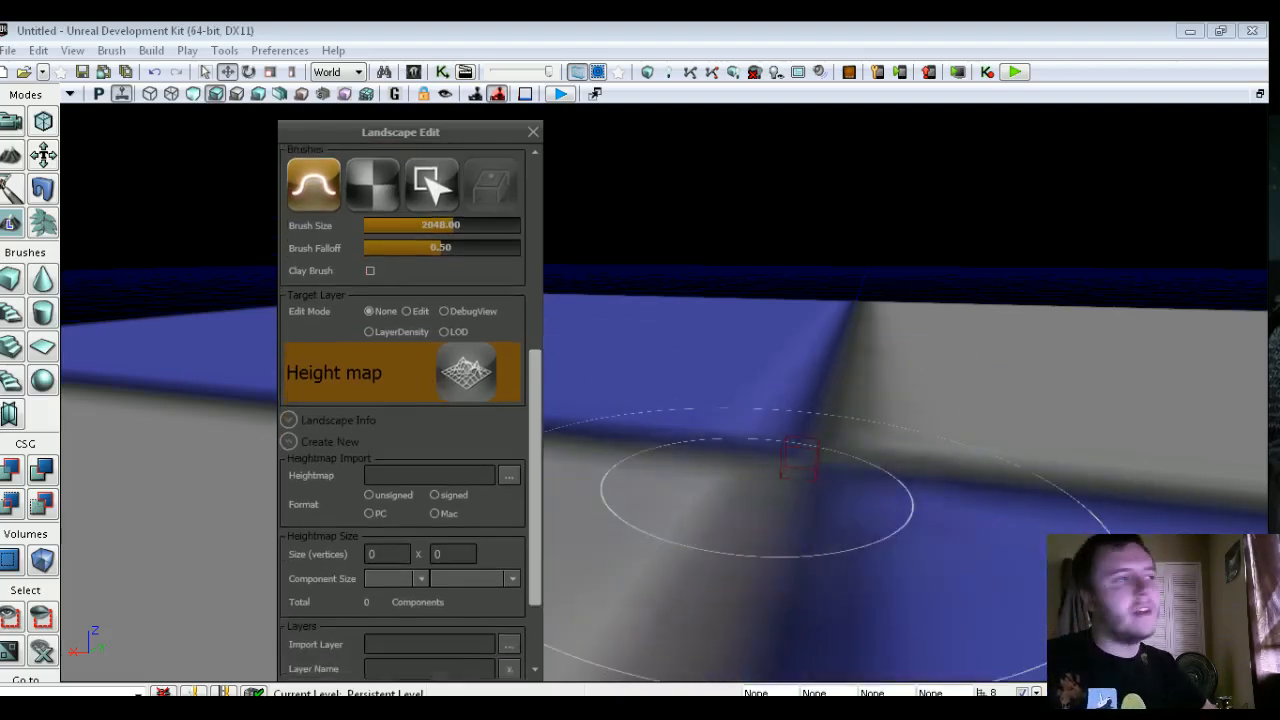
{"action": "left_click_drag", "start_coordinate": [537, 374], "coordinate": [537, 449]}
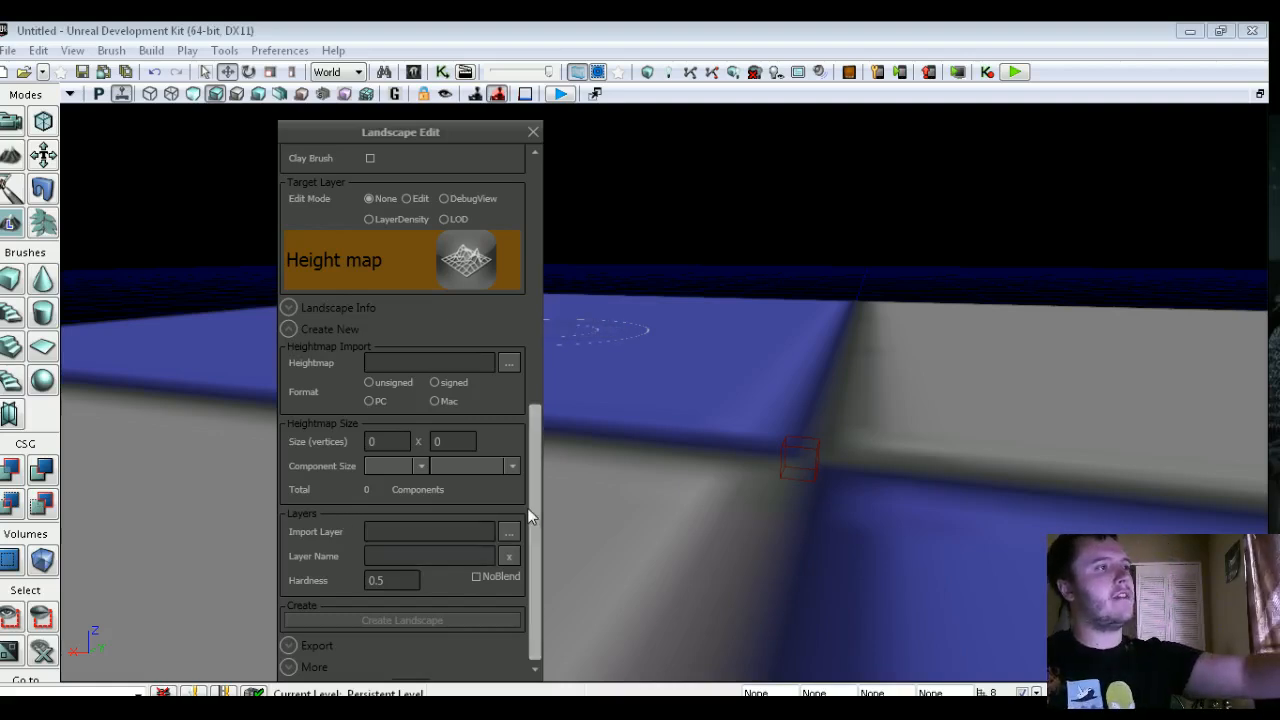
{"action": "left_click_drag", "start_coordinate": [532, 523], "coordinate": [538, 446]}
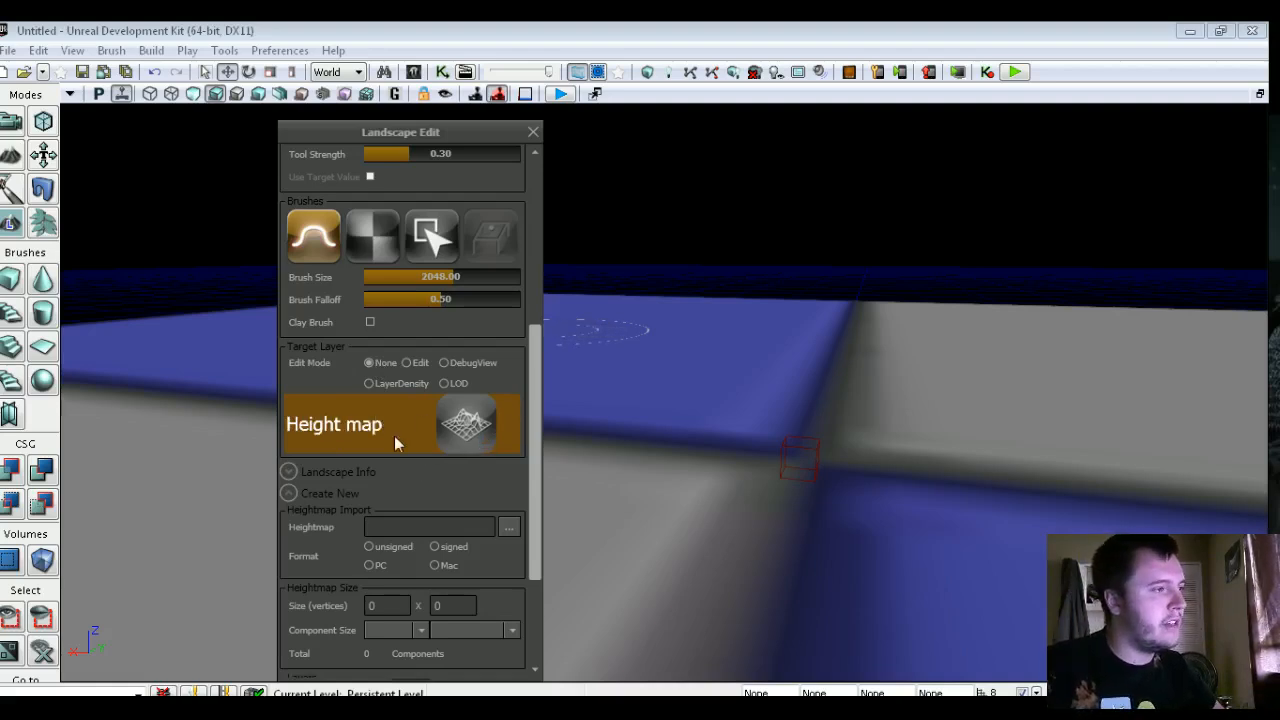
{"action": "left_click_drag", "start_coordinate": [535, 428], "coordinate": [537, 247]}
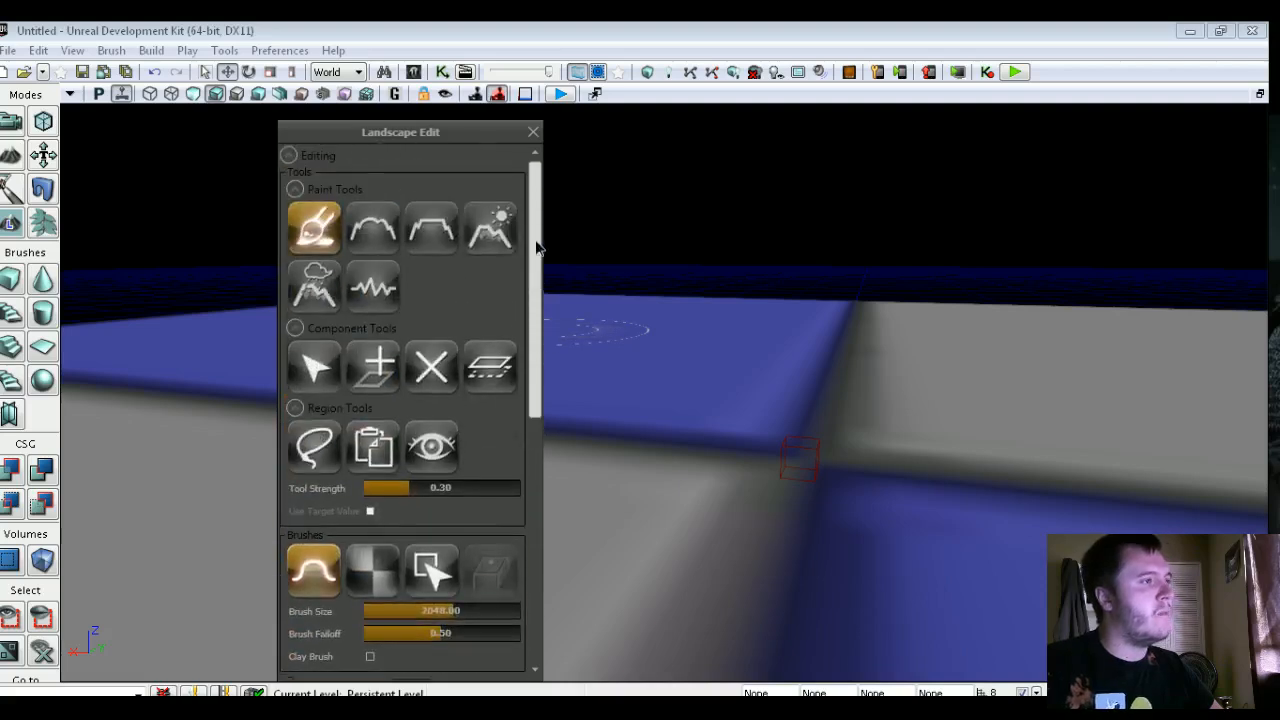
{"action": "mouse_move", "coordinate": [632, 362]}
{"action": "right_mouse_down"}
{"action": "mouse_move", "coordinate": [757, 488]}
{"action": "mouse_move", "coordinate": [676, 366]}
{"action": "mouse_move", "coordinate": [725, 415]}
{"action": "mouse_move", "coordinate": [725, 450]}
{"action": "right_mouse_up"}
{"action": "mouse_move", "coordinate": [725, 415]}
{"action": "left_mouse_down", "text": "ctrl"}
{"action": "mouse_move", "coordinate": [680, 346]}
{"action": "mouse_move", "coordinate": [632, 430]}
{"action": "mouse_move", "coordinate": [343, 560]}
{"action": "mouse_move", "coordinate": [200, 480]}
{"action": "mouse_move", "coordinate": [70, 290]}
{"action": "mouse_move", "coordinate": [80, 278]}
{"action": "mouse_move", "coordinate": [690, 370]}
{"action": "mouse_move", "coordinate": [389, 486]}
{"action": "mouse_move", "coordinate": [520, 487]}
{"action": "left_mouse_up", "text": "ctrl"}
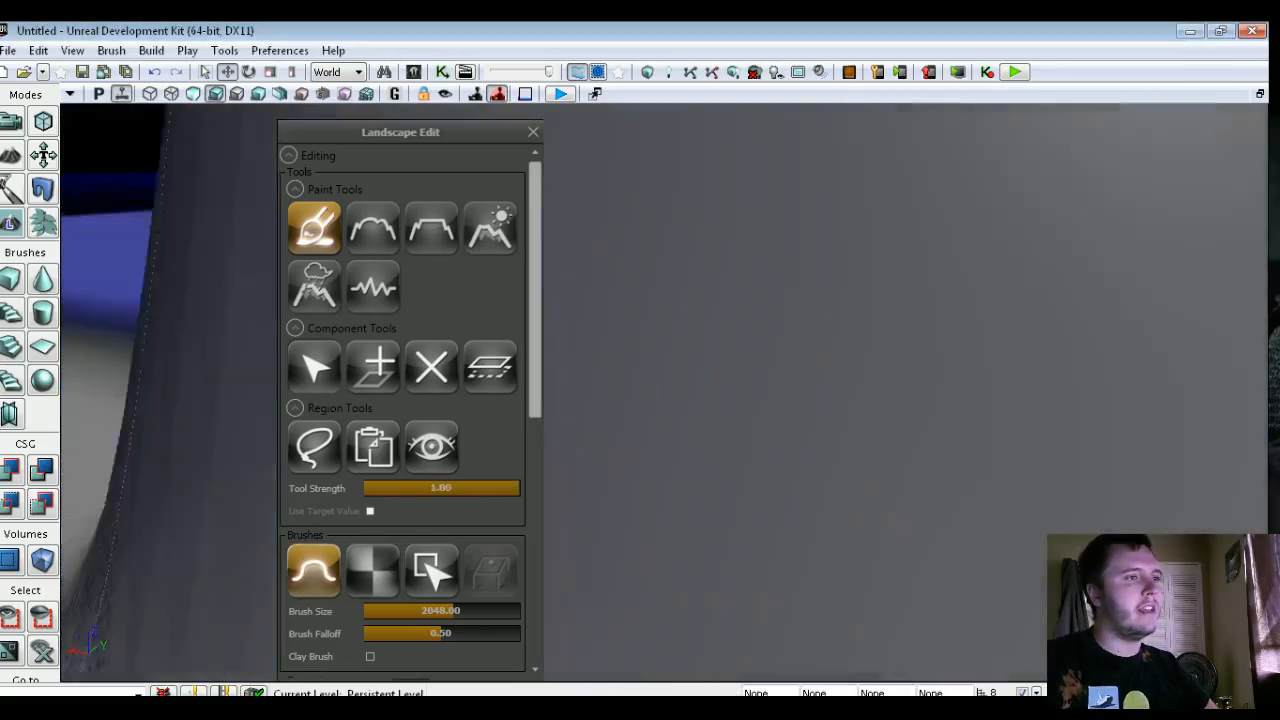
{"action": "mouse_move", "coordinate": [700, 380]}
{"action": "left_mouse_down"}
{"action": "mouse_move", "coordinate": [780, 480]}
{"action": "mouse_move", "coordinate": [820, 500]}
{"action": "mouse_move", "coordinate": [760, 450]}
{"action": "left_mouse_up"}
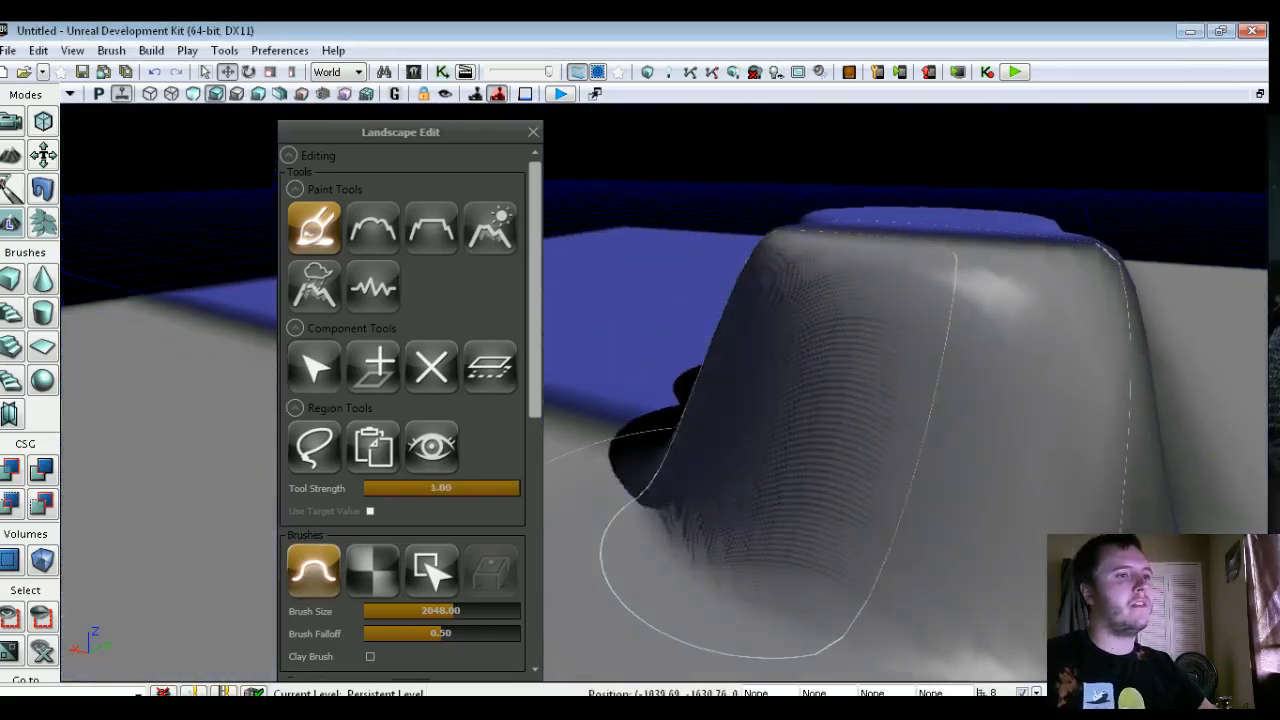
{"action": "key", "text": "ctrl+z"}
- Sculpt several raised hills and ridges on the landscape with the Paint tool at a strength of 0.27
{"action": "left_click", "coordinate": [893, 400], "text": "ctrl"}
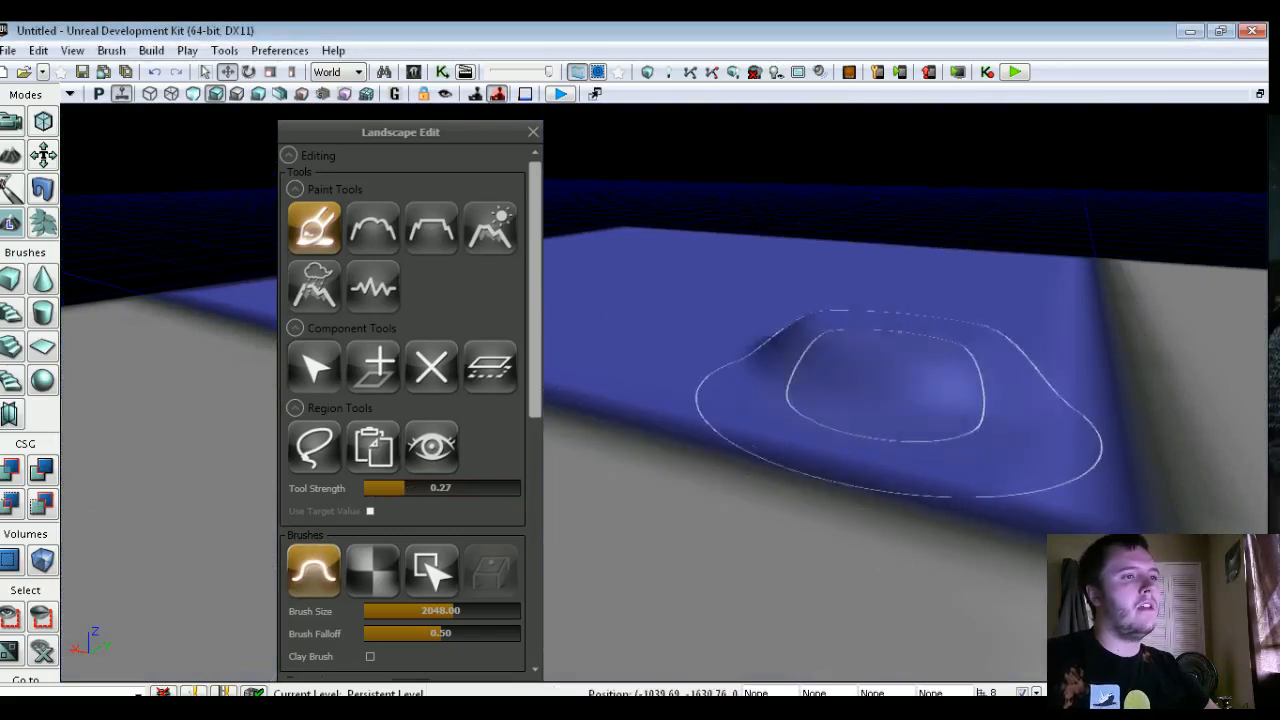
{"action": "mouse_move", "coordinate": [893, 400]}
{"action": "left_mouse_down", "text": "ctrl"}
{"action": "mouse_move", "coordinate": [850, 430]}
{"action": "mouse_move", "coordinate": [880, 480]}
{"action": "left_mouse_up", "text": "ctrl"}
{"action": "left_click_drag", "start_coordinate": [815, 291], "coordinate": [945, 290]}
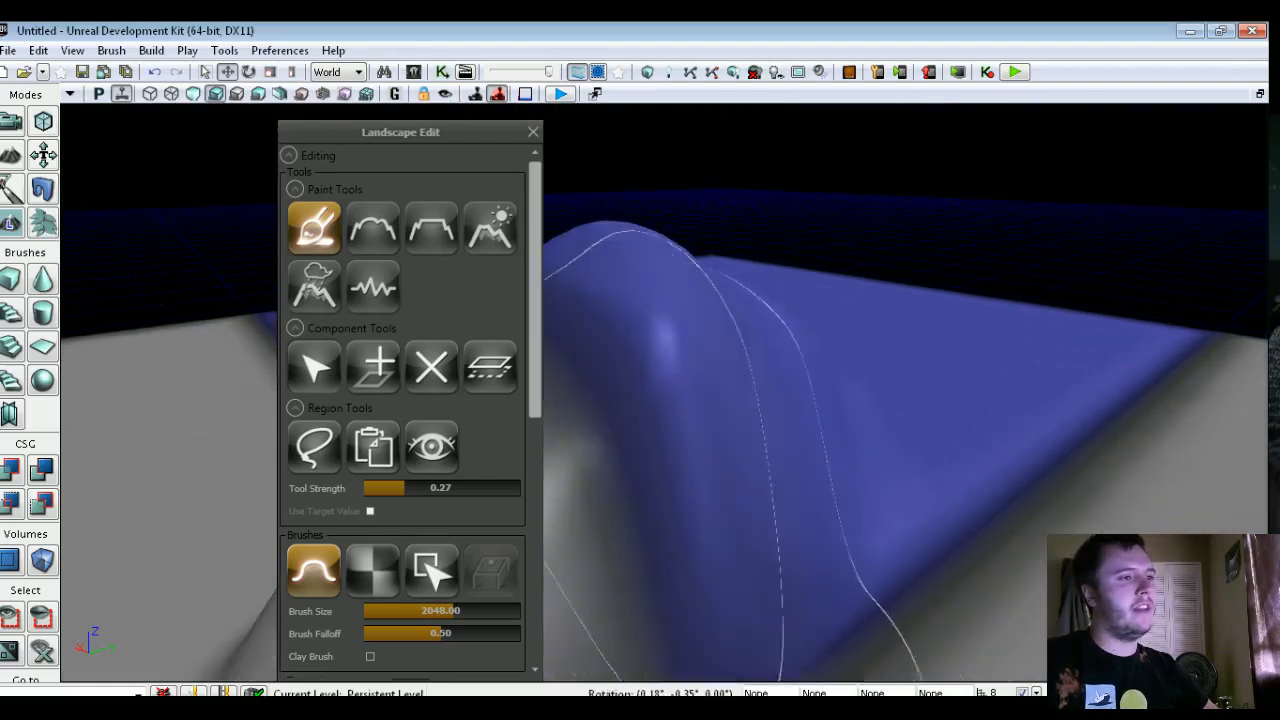
{"action": "mouse_move", "coordinate": [856, 430]}
{"action": "left_mouse_down"}
{"action": "mouse_move", "coordinate": [790, 420]}
{"action": "mouse_move", "coordinate": [785, 405]}
{"action": "mouse_move", "coordinate": [850, 405]}
{"action": "mouse_move", "coordinate": [735, 430]}
{"action": "mouse_move", "coordinate": [730, 470]}
{"action": "left_mouse_up"}
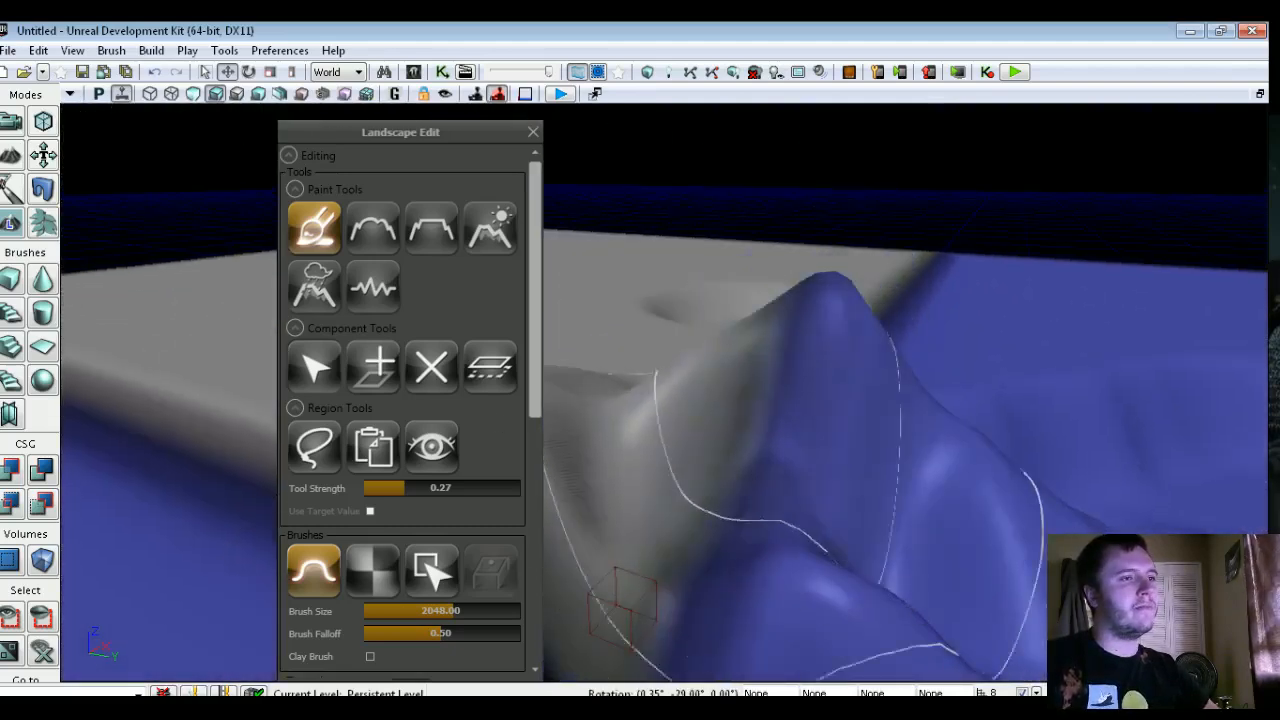
{"action": "right_click_drag", "start_coordinate": [670, 400], "coordinate": [800, 435]}
{"action": "left_click_drag", "start_coordinate": [800, 435], "coordinate": [670, 390]}
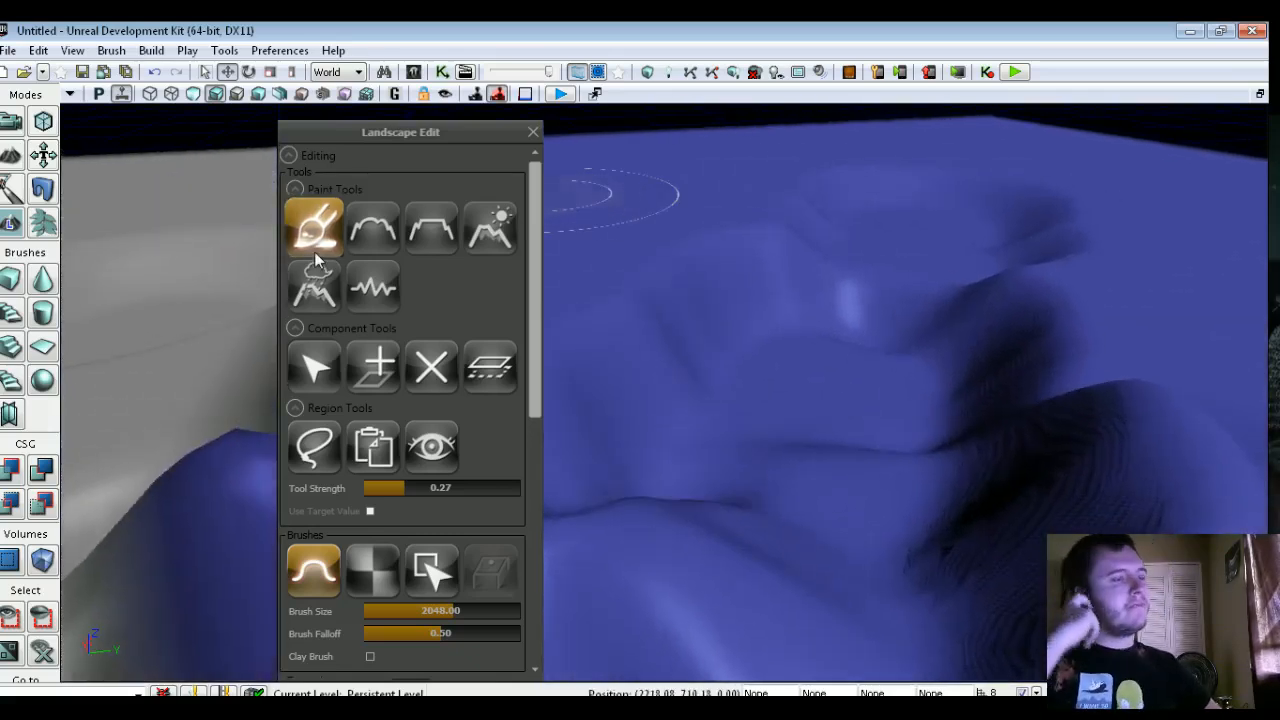
- Soften the rough, steep slopes of the sculpted hills with the Smooth tool and Detail Smooth enabled
{"action": "right_click_drag", "start_coordinate": [620, 215], "coordinate": [600, 430]}
{"action": "mouse_move", "coordinate": [700, 400]}
{"action": "right_mouse_down"}
{"action": "mouse_move", "coordinate": [690, 440]}
{"action": "mouse_move", "coordinate": [730, 450]}
{"action": "mouse_move", "coordinate": [760, 430]}
{"action": "mouse_move", "coordinate": [720, 410]}
{"action": "mouse_move", "coordinate": [745, 430]}
{"action": "right_mouse_up"}
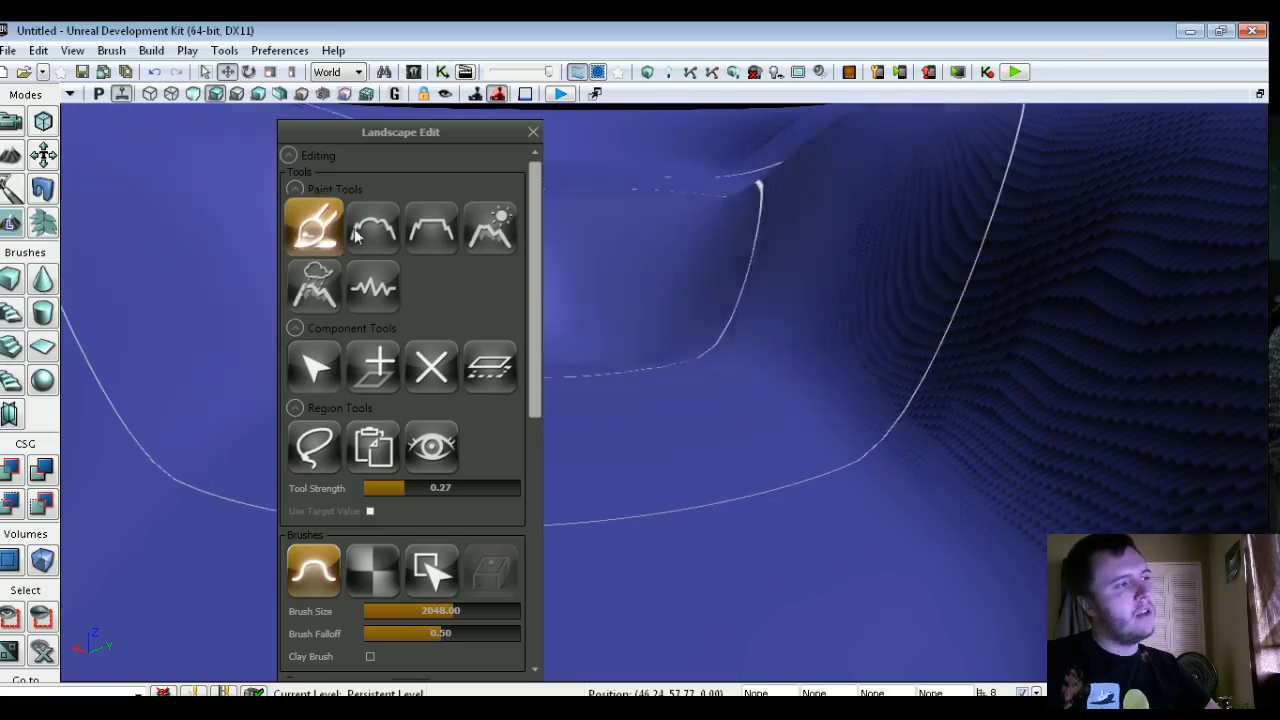
{"action": "left_click", "coordinate": [363, 237]}
{"action": "mouse_move", "coordinate": [640, 260]}
{"action": "right_mouse_down"}
{"action": "mouse_move", "coordinate": [660, 190]}
{"action": "mouse_move", "coordinate": [685, 255]}
{"action": "right_mouse_up"}
{"action": "left_click", "coordinate": [1030, 450], "text": "ctrl"}
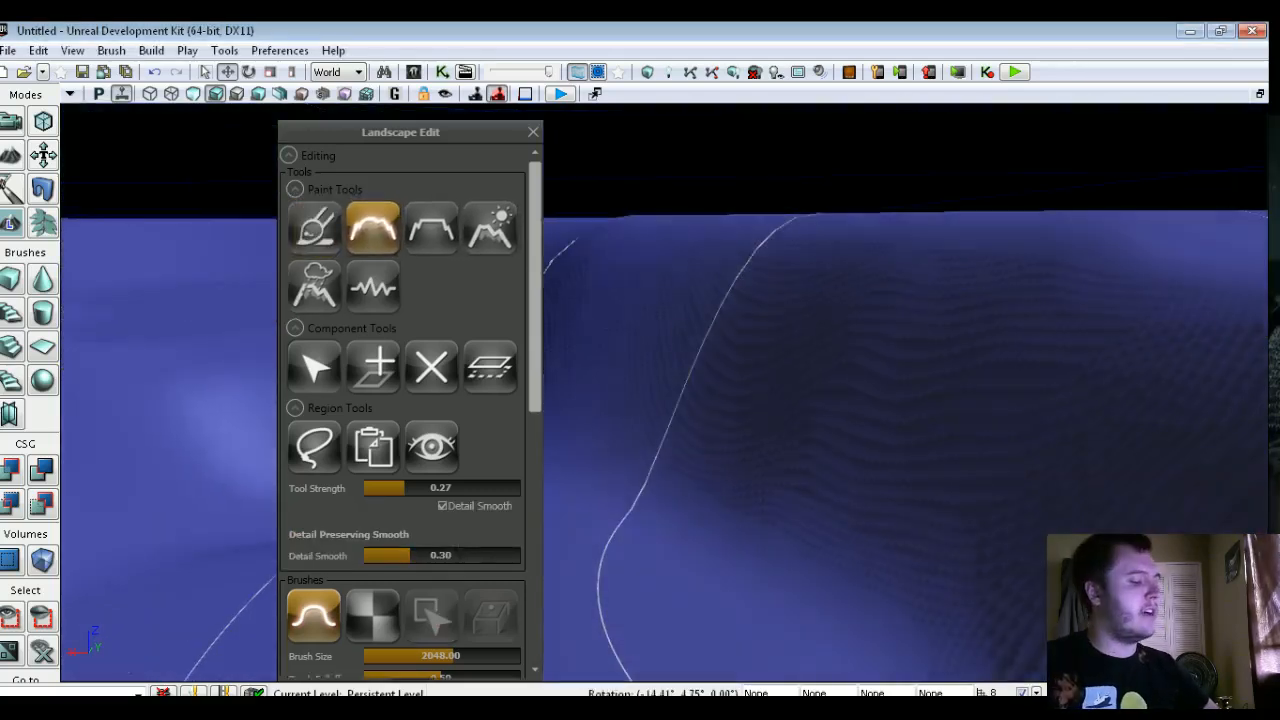
{"action": "mouse_move", "coordinate": [1010, 440]}
{"action": "left_mouse_down", "text": "ctrl"}
{"action": "mouse_move", "coordinate": [750, 385]}
{"action": "mouse_move", "coordinate": [1010, 490]}
{"action": "mouse_move", "coordinate": [870, 405]}
{"action": "mouse_move", "coordinate": [1030, 530]}
{"action": "mouse_move", "coordinate": [1120, 510]}
{"action": "mouse_move", "coordinate": [1080, 560]}
{"action": "left_mouse_up", "text": "ctrl"}
{"action": "mouse_move", "coordinate": [1080, 560]}
{"action": "right_mouse_down"}
{"action": "mouse_move", "coordinate": [892, 435]}
{"action": "mouse_move", "coordinate": [896, 490]}
{"action": "mouse_move", "coordinate": [930, 510]}
{"action": "right_mouse_up"}
{"action": "left_click_drag", "start_coordinate": [600, 455], "coordinate": [862, 470], "text": "ctrl"}
{"action": "mouse_move", "coordinate": [960, 465]}
{"action": "left_mouse_down", "text": "ctrl"}
{"action": "mouse_move", "coordinate": [740, 450]}
{"action": "mouse_move", "coordinate": [850, 375]}
{"action": "left_mouse_up", "text": "ctrl"}
{"action": "mouse_move", "coordinate": [850, 375]}
{"action": "right_mouse_down"}
{"action": "mouse_move", "coordinate": [780, 425]}
{"action": "mouse_move", "coordinate": [920, 425]}
{"action": "right_mouse_up"}
{"action": "left_click_drag", "start_coordinate": [800, 510], "coordinate": [960, 470], "text": "ctrl"}
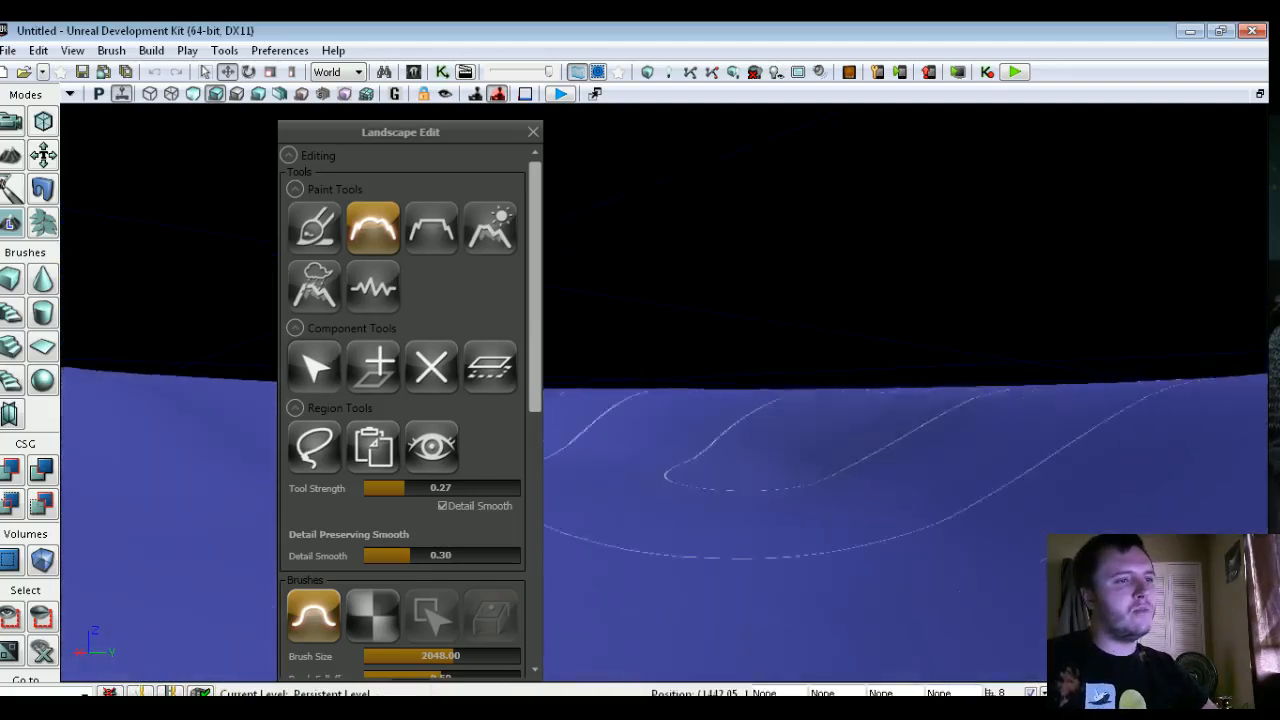
- Set Detail Smooth to 0.78 and tool strength to 0.68, and smooth away the remaining pointed peaks
{"action": "mouse_move", "coordinate": [850, 450]}
{"action": "right_mouse_down"}
{"action": "mouse_move", "coordinate": [790, 440]}
{"action": "mouse_move", "coordinate": [620, 490]}
{"action": "mouse_move", "coordinate": [490, 480]}
{"action": "right_mouse_up"}
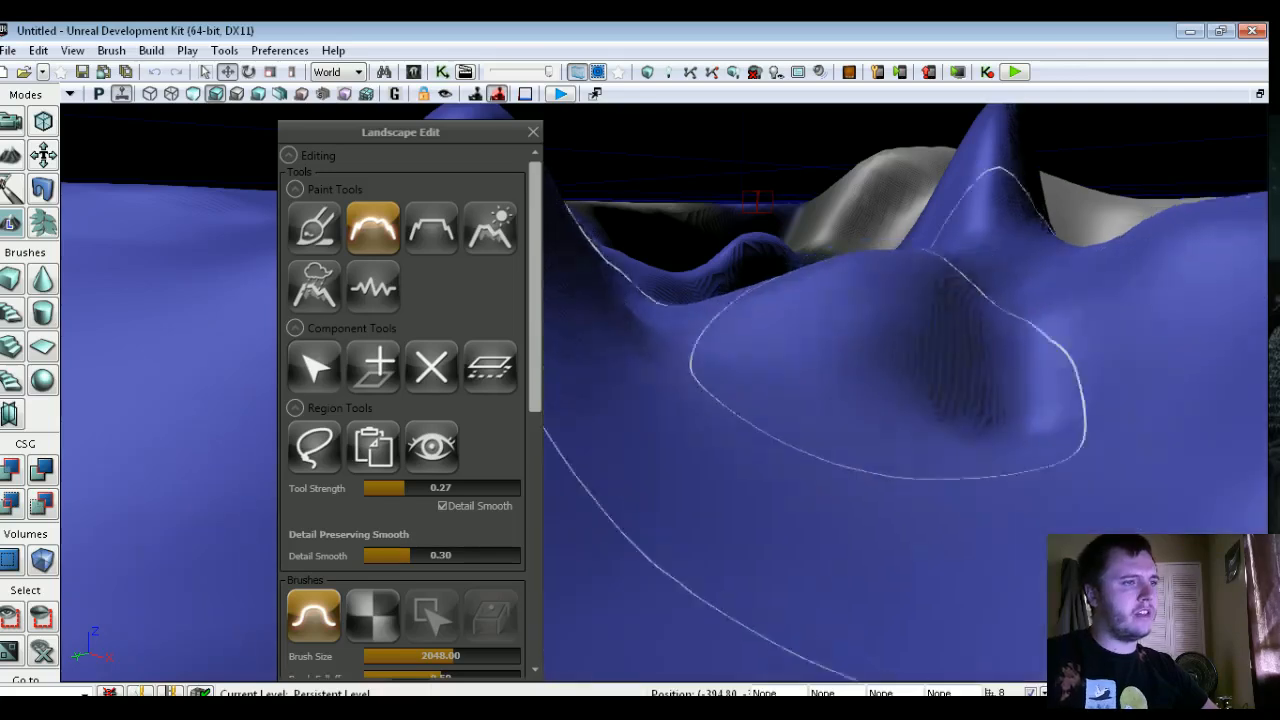
{"action": "left_click_drag", "start_coordinate": [397, 560], "coordinate": [486, 558]}
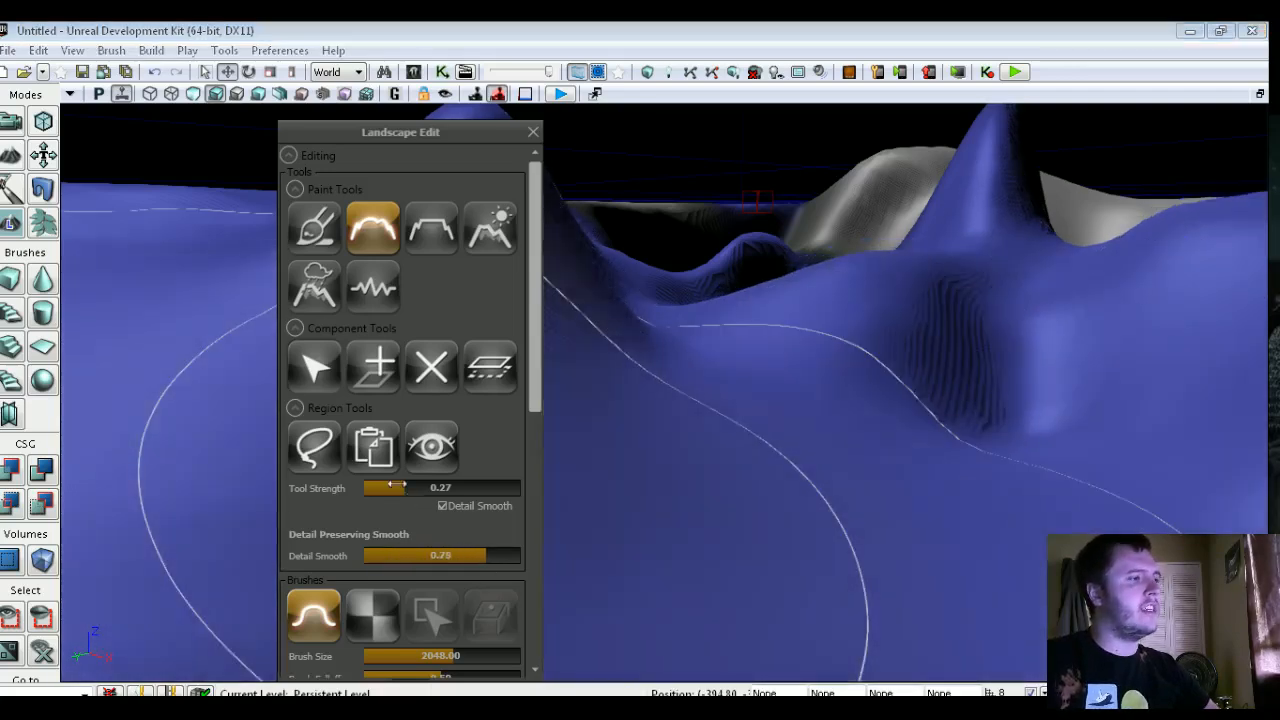
{"action": "left_click_drag", "start_coordinate": [420, 488], "coordinate": [470, 488]}
{"action": "mouse_move", "coordinate": [930, 350]}
{"action": "left_mouse_down", "text": "ctrl"}
{"action": "mouse_move", "coordinate": [940, 345]}
{"action": "mouse_move", "coordinate": [867, 338]}
{"action": "mouse_move", "coordinate": [860, 235]}
{"action": "mouse_move", "coordinate": [910, 262]}
{"action": "mouse_move", "coordinate": [670, 350]}
{"action": "mouse_move", "coordinate": [820, 230]}
{"action": "mouse_move", "coordinate": [1070, 300]}
{"action": "left_mouse_up", "text": "ctrl"}
{"action": "mouse_move", "coordinate": [1070, 300]}
{"action": "right_mouse_down"}
{"action": "mouse_move", "coordinate": [1120, 310]}
{"action": "mouse_move", "coordinate": [1030, 350]}
{"action": "right_mouse_up"}
{"action": "mouse_move", "coordinate": [1030, 358]}
{"action": "left_mouse_down", "text": "ctrl"}
{"action": "mouse_move", "coordinate": [757, 392]}
{"action": "mouse_move", "coordinate": [760, 305]}
{"action": "mouse_move", "coordinate": [865, 415]}
{"action": "mouse_move", "coordinate": [975, 334]}
{"action": "left_mouse_up", "text": "ctrl"}
{"action": "right_click_drag", "start_coordinate": [975, 334], "coordinate": [880, 328]}
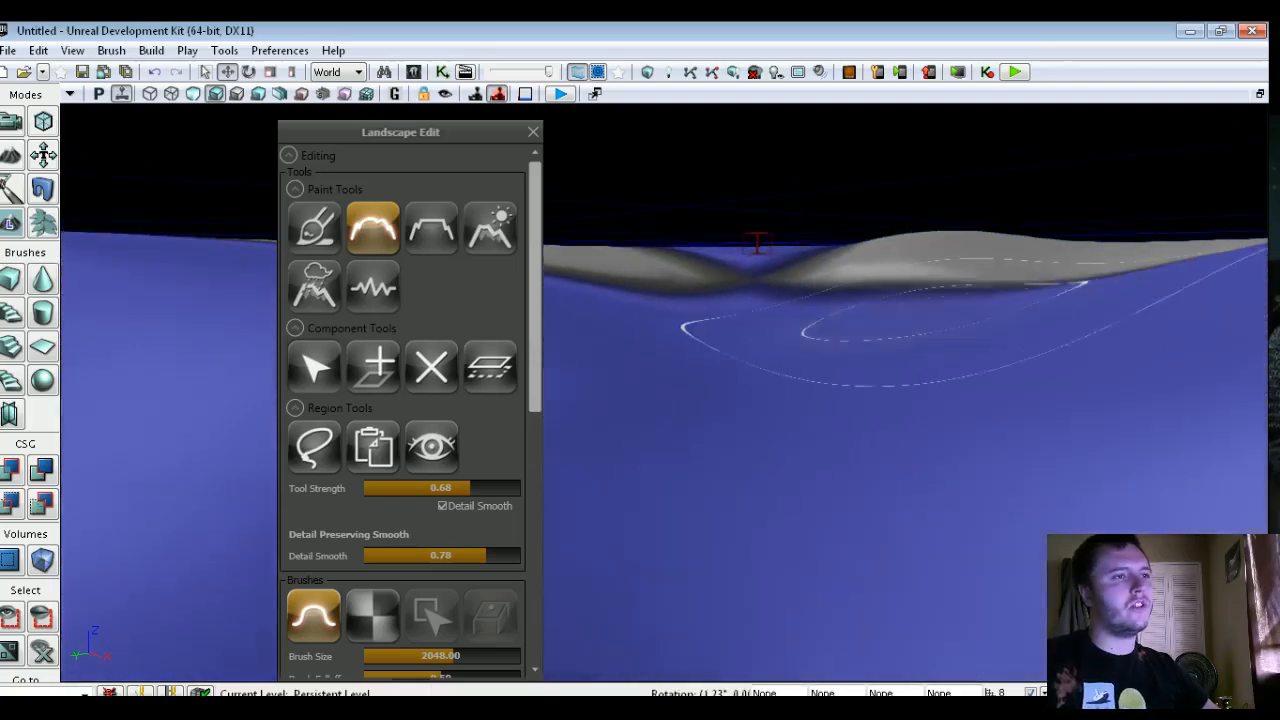
- Raise a tall hill across the boundary between the grey and blue terrain with the Paint tool
{"action": "right_click_drag", "start_coordinate": [835, 278], "coordinate": [790, 205]}
{"action": "left_click_drag", "start_coordinate": [785, 405], "coordinate": [900, 375]}
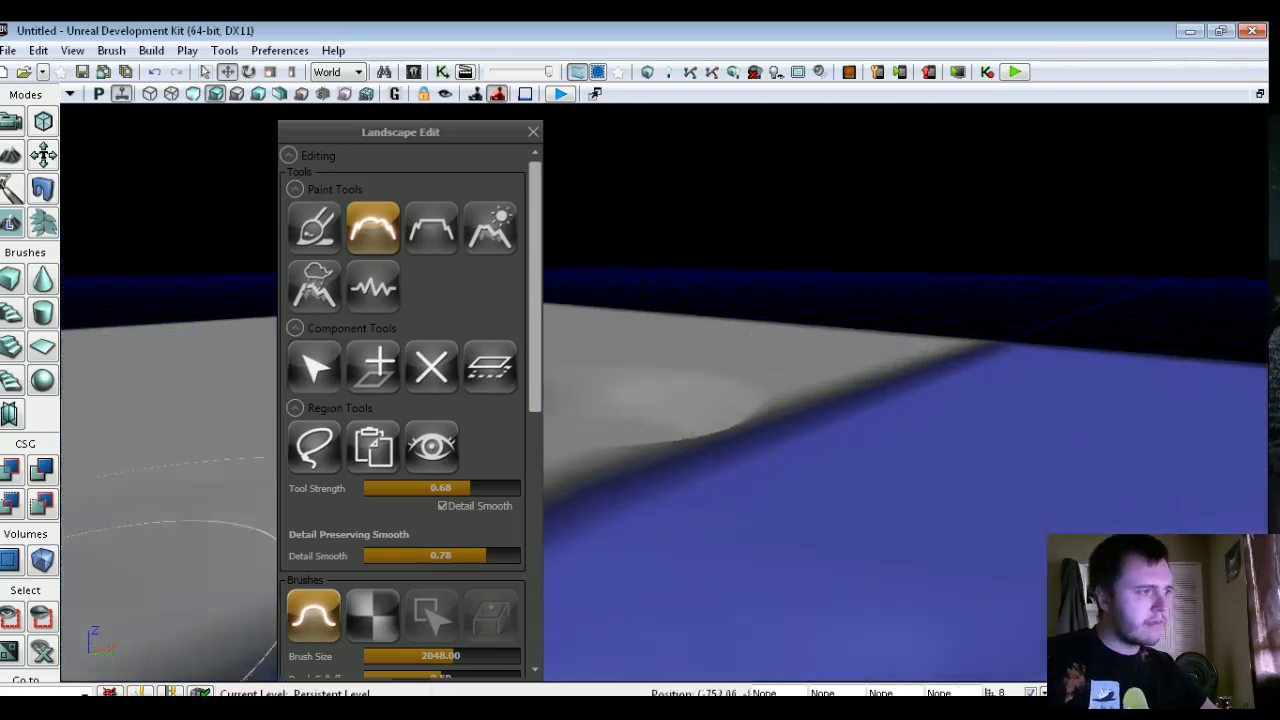
{"action": "right_click_drag", "start_coordinate": [812, 331], "coordinate": [491, 323]}
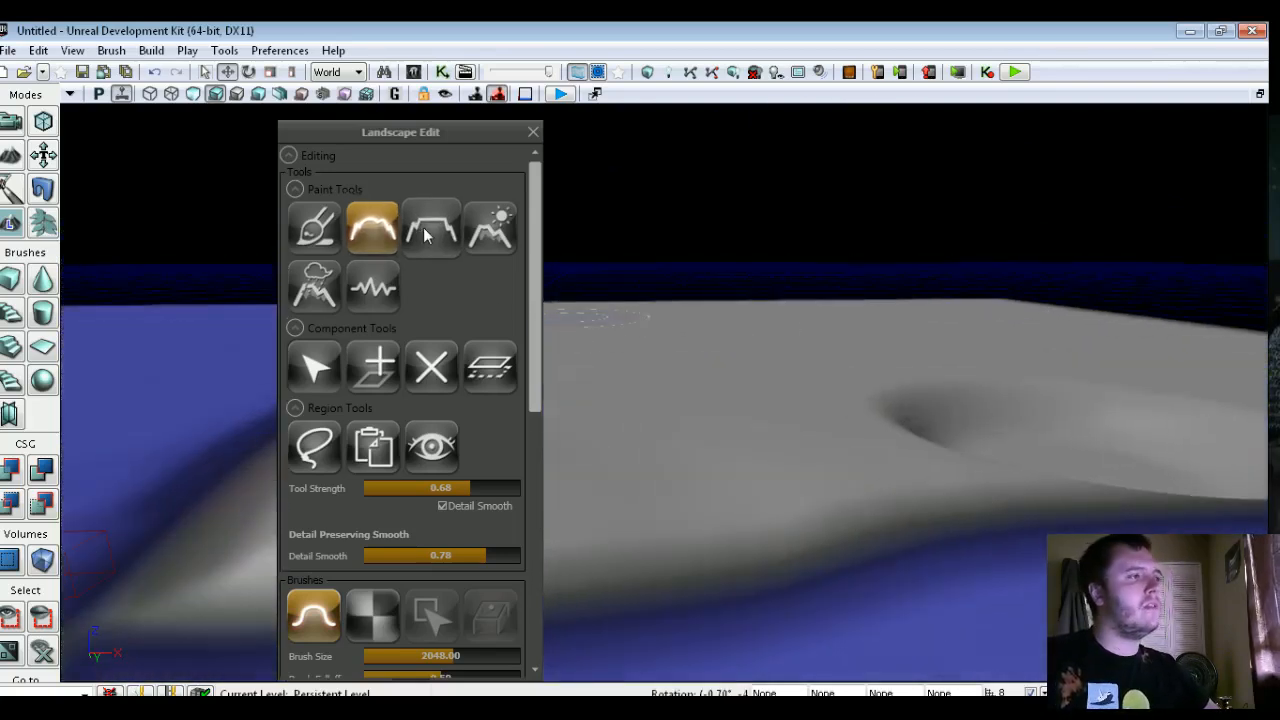
{"action": "left_click", "coordinate": [314, 230]}
{"action": "mouse_move", "coordinate": [850, 415]}
{"action": "left_mouse_down", "text": "ctrl"}
{"action": "mouse_move", "coordinate": [870, 420]}
{"action": "mouse_move", "coordinate": [830, 430]}
{"action": "mouse_move", "coordinate": [780, 560]}
{"action": "left_mouse_up", "text": "ctrl"}
{"action": "mouse_move", "coordinate": [780, 560]}
{"action": "right_mouse_down"}
{"action": "mouse_move", "coordinate": [740, 520]}
{"action": "mouse_move", "coordinate": [800, 480]}
{"action": "right_mouse_up"}
- Level the top of the tall hill into a flat plateau with the Flatten tool in Both mode
{"action": "left_click", "coordinate": [411, 214]}
{"action": "right_click_drag", "start_coordinate": [790, 400], "coordinate": [955, 350]}
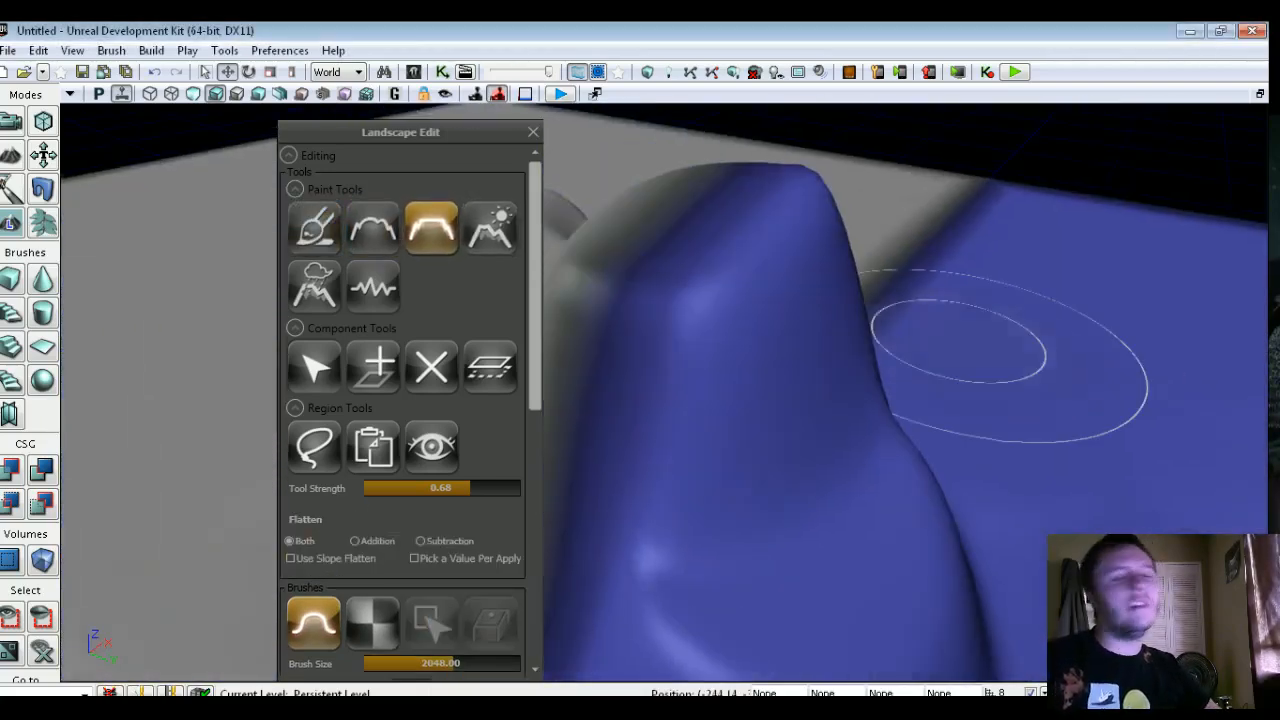
{"action": "mouse_move", "coordinate": [800, 390]}
{"action": "right_mouse_down"}
{"action": "mouse_move", "coordinate": [650, 410]}
{"action": "mouse_move", "coordinate": [640, 350]}
{"action": "right_mouse_up"}
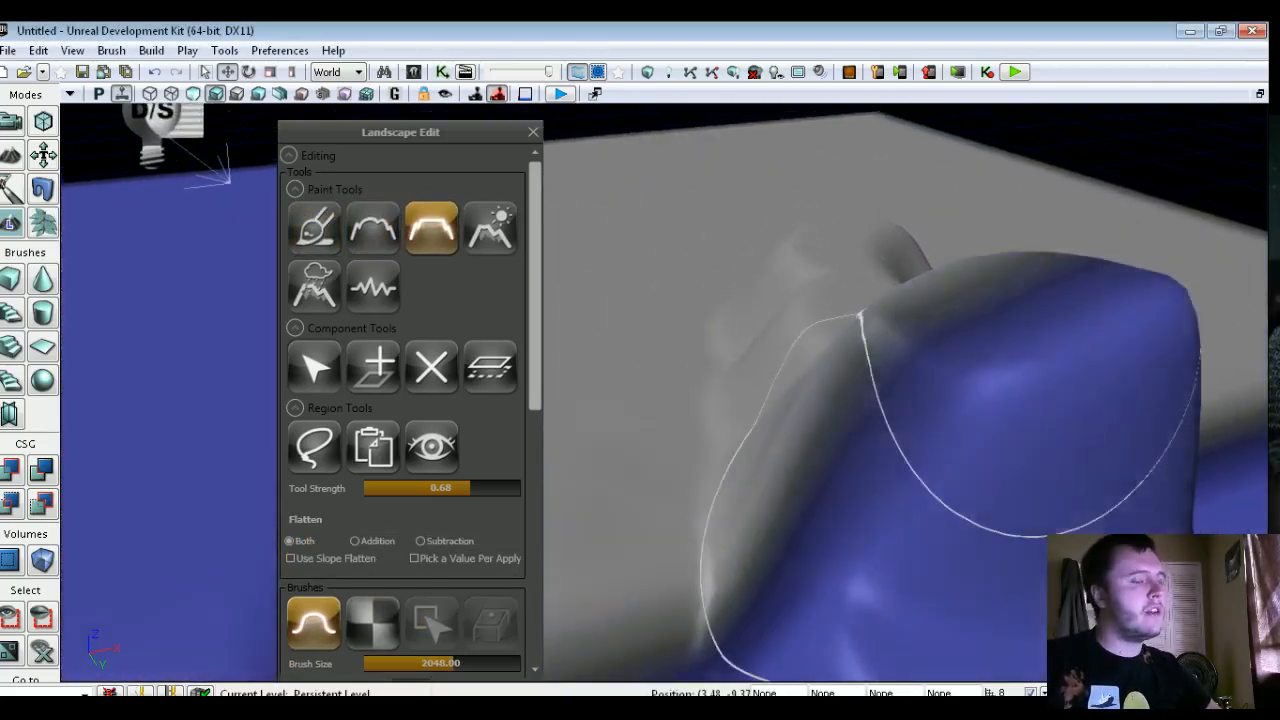
{"action": "mouse_move", "coordinate": [1020, 375]}
{"action": "left_mouse_down", "text": "ctrl"}
{"action": "mouse_move", "coordinate": [1046, 312]}
{"action": "mouse_move", "coordinate": [1008, 415]}
{"action": "mouse_move", "coordinate": [962, 328]}
{"action": "mouse_move", "coordinate": [817, 225]}
{"action": "left_mouse_up", "text": "ctrl"}
{"action": "left_click_drag", "start_coordinate": [932, 188], "coordinate": [855, 405], "text": "ctrl"}
{"action": "right_click_drag", "start_coordinate": [855, 405], "coordinate": [650, 550]}
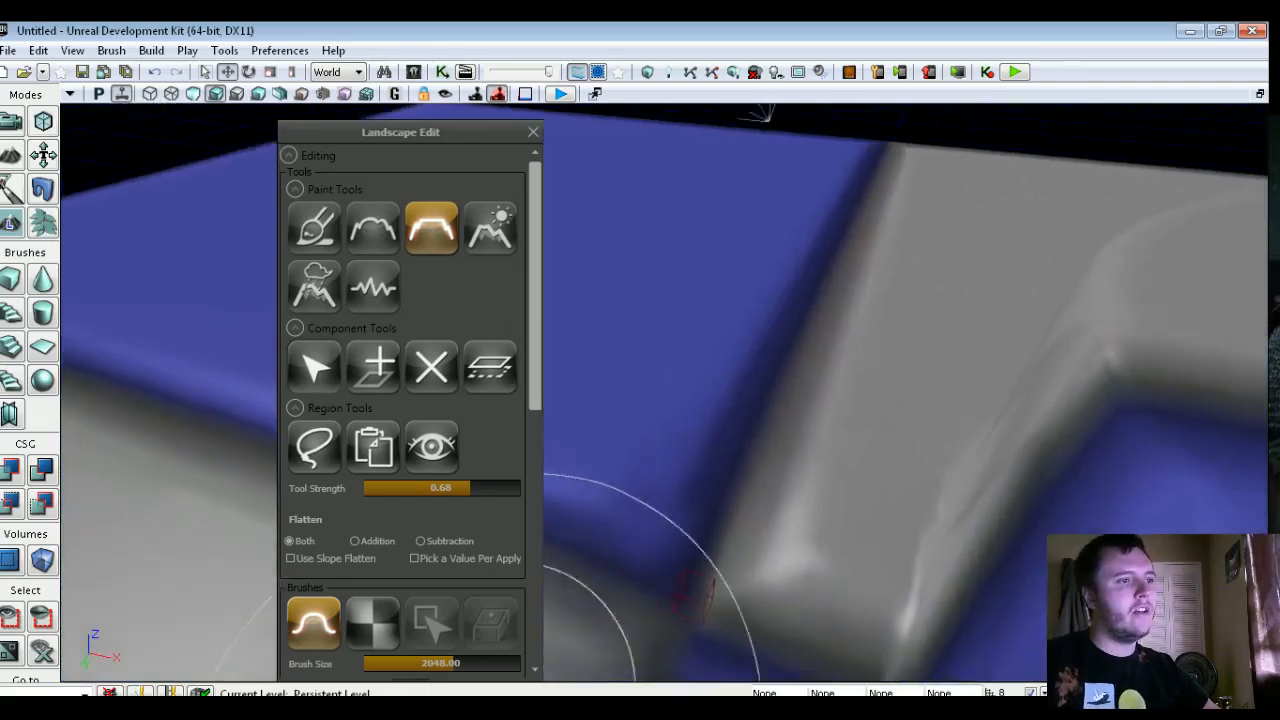
- Flatten the terrain around the plateau's edge from ground level, cutting its side into a steep wall
{"action": "mouse_move", "coordinate": [855, 297]}
{"action": "right_mouse_down"}
{"action": "mouse_move", "coordinate": [840, 290]}
{"action": "mouse_move", "coordinate": [960, 340]}
{"action": "mouse_move", "coordinate": [925, 345]}
{"action": "mouse_move", "coordinate": [890, 250]}
{"action": "right_mouse_up"}
{"action": "left_click_drag", "start_coordinate": [860, 350], "coordinate": [882, 435], "text": "ctrl"}
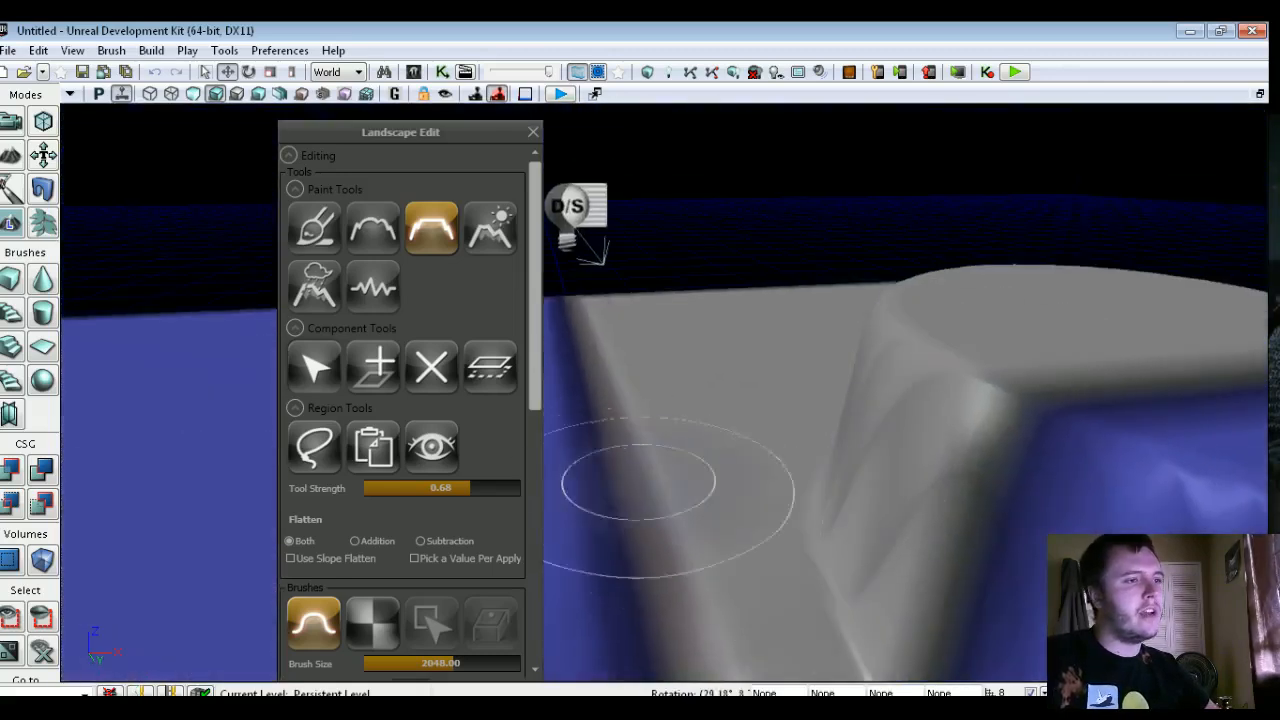
{"action": "mouse_move", "coordinate": [784, 537]}
{"action": "left_mouse_down", "text": "ctrl"}
{"action": "mouse_move", "coordinate": [805, 560]}
{"action": "mouse_move", "coordinate": [836, 548]}
{"action": "left_mouse_up", "text": "ctrl"}
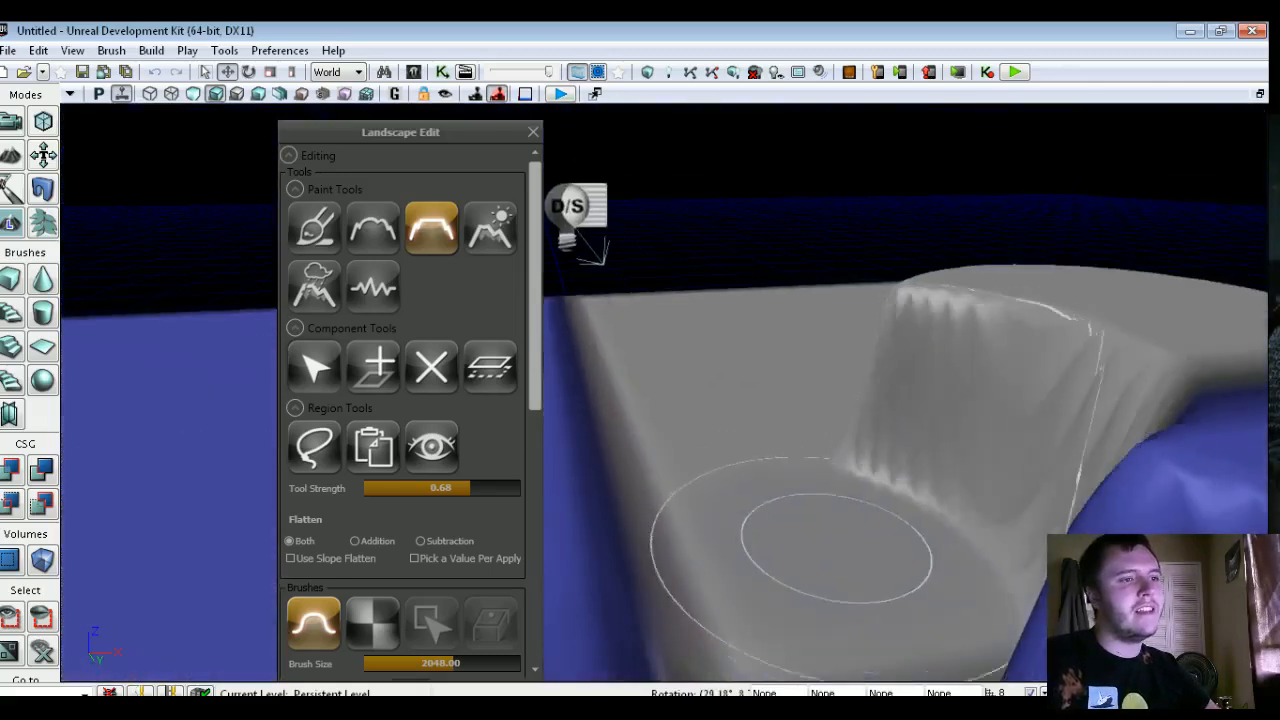
{"action": "left_click_drag", "start_coordinate": [890, 418], "coordinate": [930, 415], "text": "ctrl"}
{"action": "mouse_move", "coordinate": [930, 415]}
{"action": "right_mouse_down"}
{"action": "mouse_move", "coordinate": [1010, 425]}
{"action": "mouse_move", "coordinate": [880, 405]}
{"action": "mouse_move", "coordinate": [930, 410]}
{"action": "right_mouse_up"}
- Raise a mound against the plateau's steep wall with the Paint tool and blend it into a smooth slope
{"action": "left_click", "coordinate": [313, 225]}
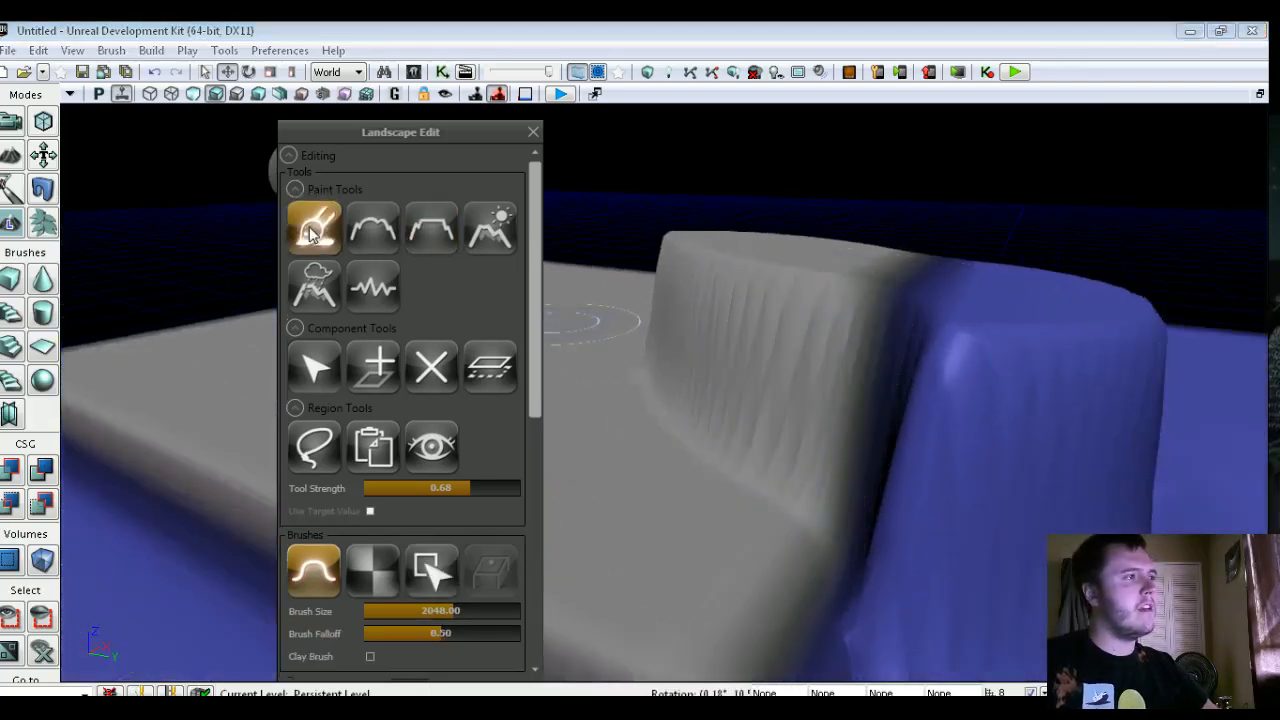
{"action": "left_click_drag", "start_coordinate": [655, 395], "coordinate": [662, 388], "text": "ctrl"}
{"action": "left_click", "coordinate": [368, 236]}
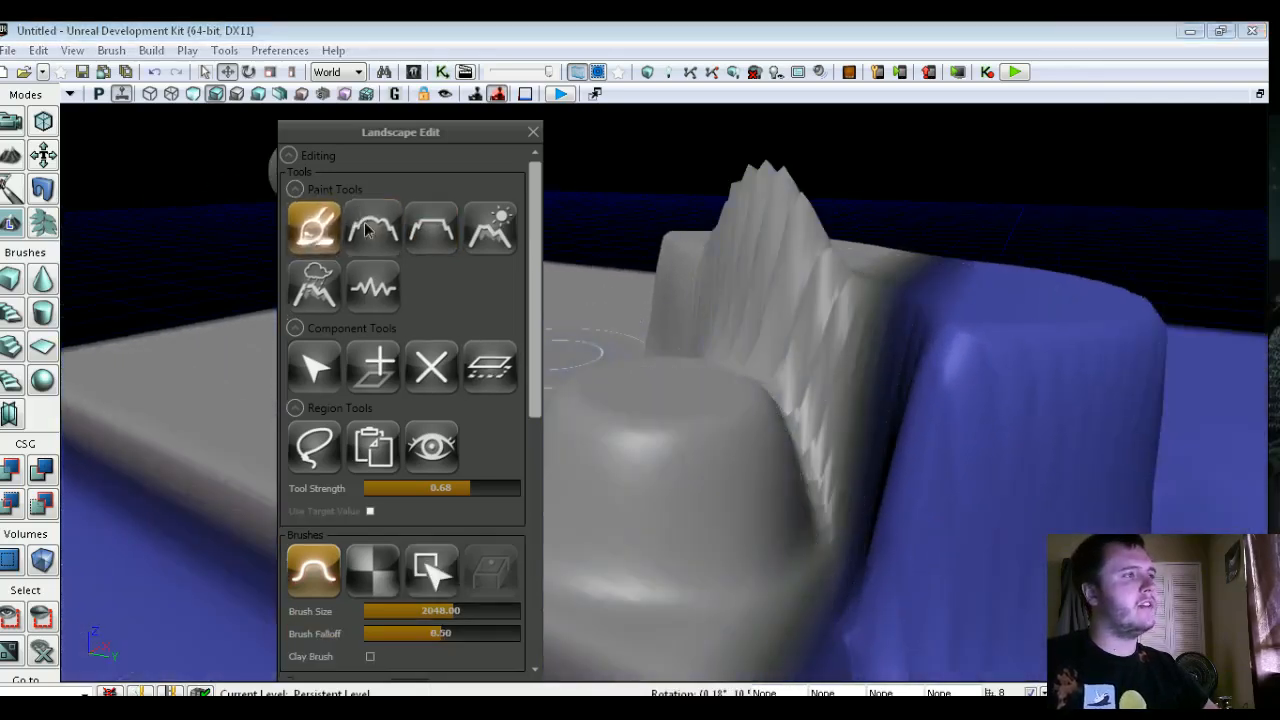
{"action": "left_click_drag", "start_coordinate": [755, 350], "coordinate": [790, 335], "text": "ctrl"}
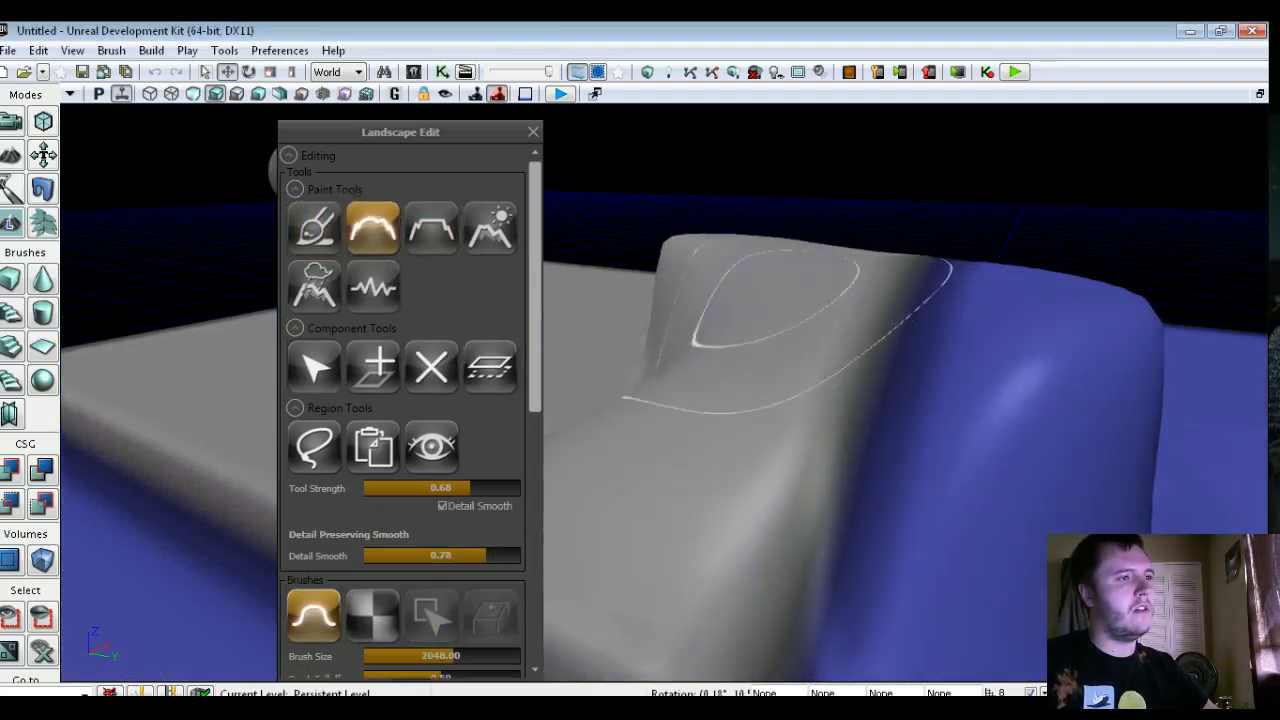
{"action": "left_click_drag", "start_coordinate": [775, 300], "coordinate": [705, 355], "text": "ctrl"}
{"action": "mouse_move", "coordinate": [860, 505]}
{"action": "left_mouse_down", "text": "ctrl"}
{"action": "mouse_move", "coordinate": [895, 420]}
{"action": "mouse_move", "coordinate": [780, 200]}
{"action": "left_mouse_up", "text": "ctrl"}
{"action": "mouse_move", "coordinate": [895, 420]}
{"action": "left_mouse_down"}
{"action": "mouse_move", "coordinate": [895, 370]}
{"action": "mouse_move", "coordinate": [935, 320]}
{"action": "left_mouse_up"}
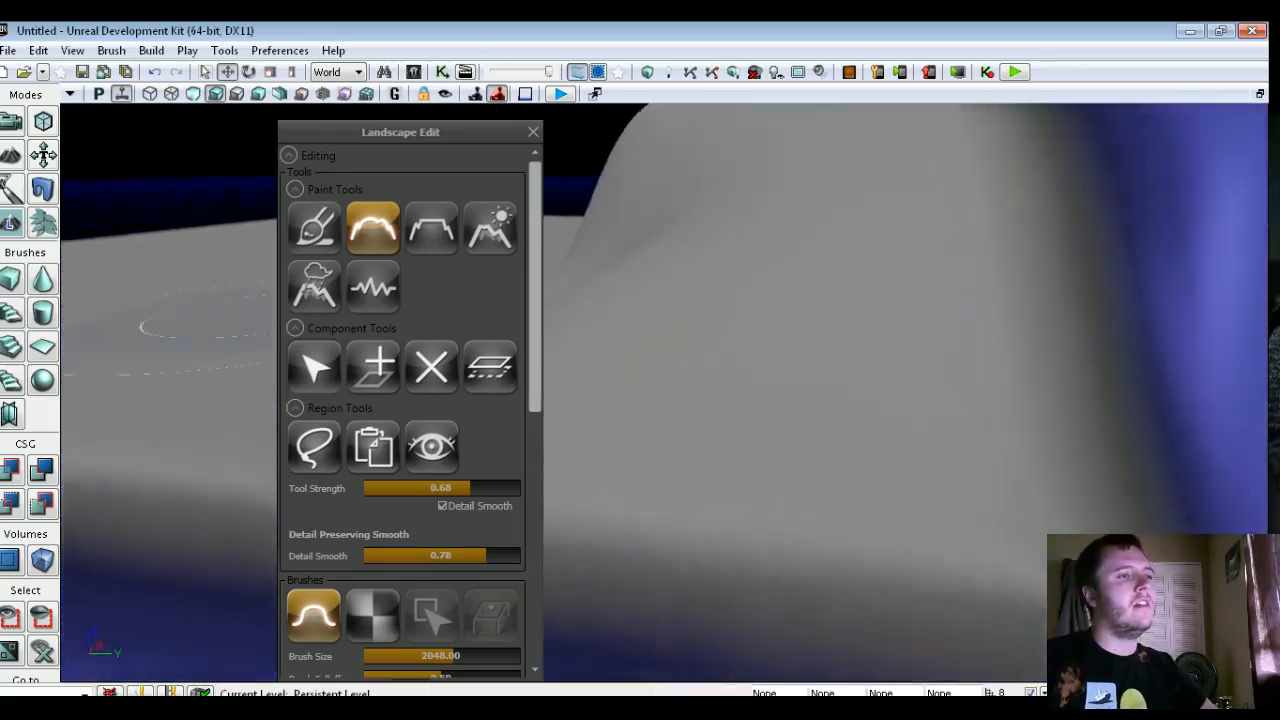
- Flatten the ground beside the slope and level part of the slope into a ledge below the plateau
{"action": "right_click_drag", "start_coordinate": [900, 450], "coordinate": [950, 340]}
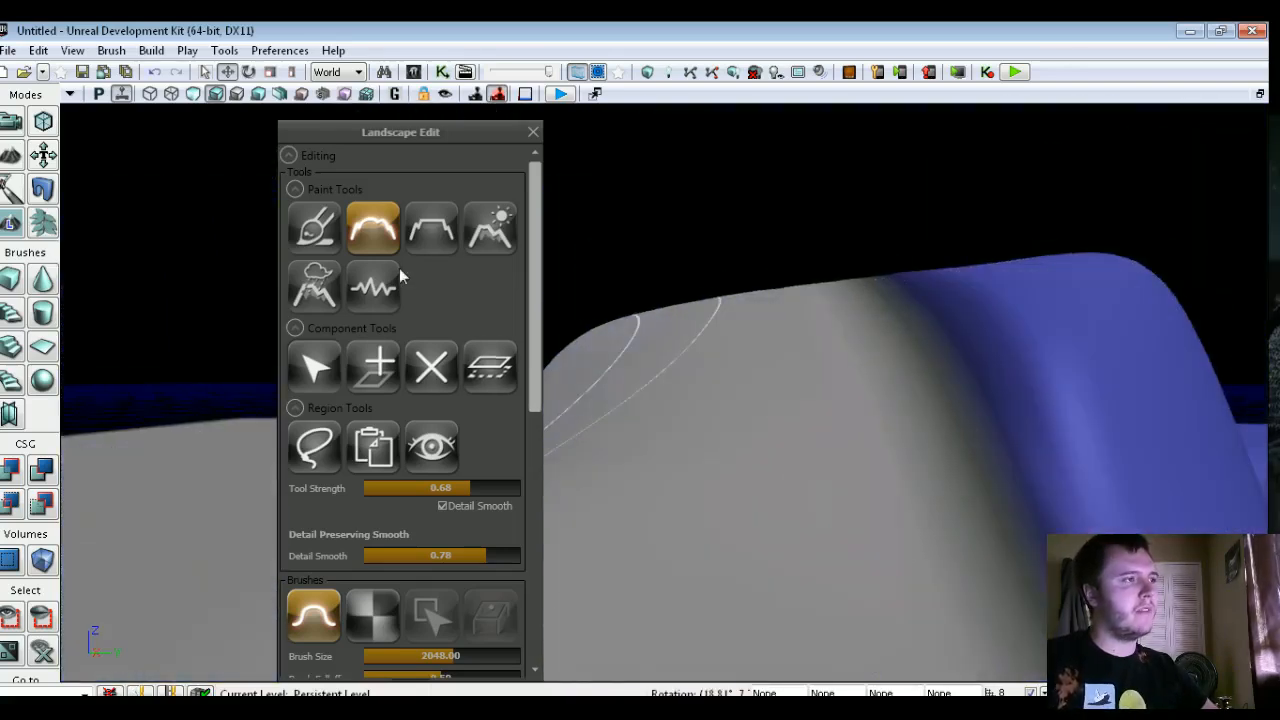
{"action": "left_click", "coordinate": [431, 230]}
{"action": "right_click_drag", "start_coordinate": [700, 350], "coordinate": [620, 450]}
{"action": "mouse_move", "coordinate": [880, 340]}
{"action": "left_mouse_down", "text": "ctrl"}
{"action": "mouse_move", "coordinate": [914, 466]}
{"action": "mouse_move", "coordinate": [728, 342]}
{"action": "left_mouse_up", "text": "ctrl"}
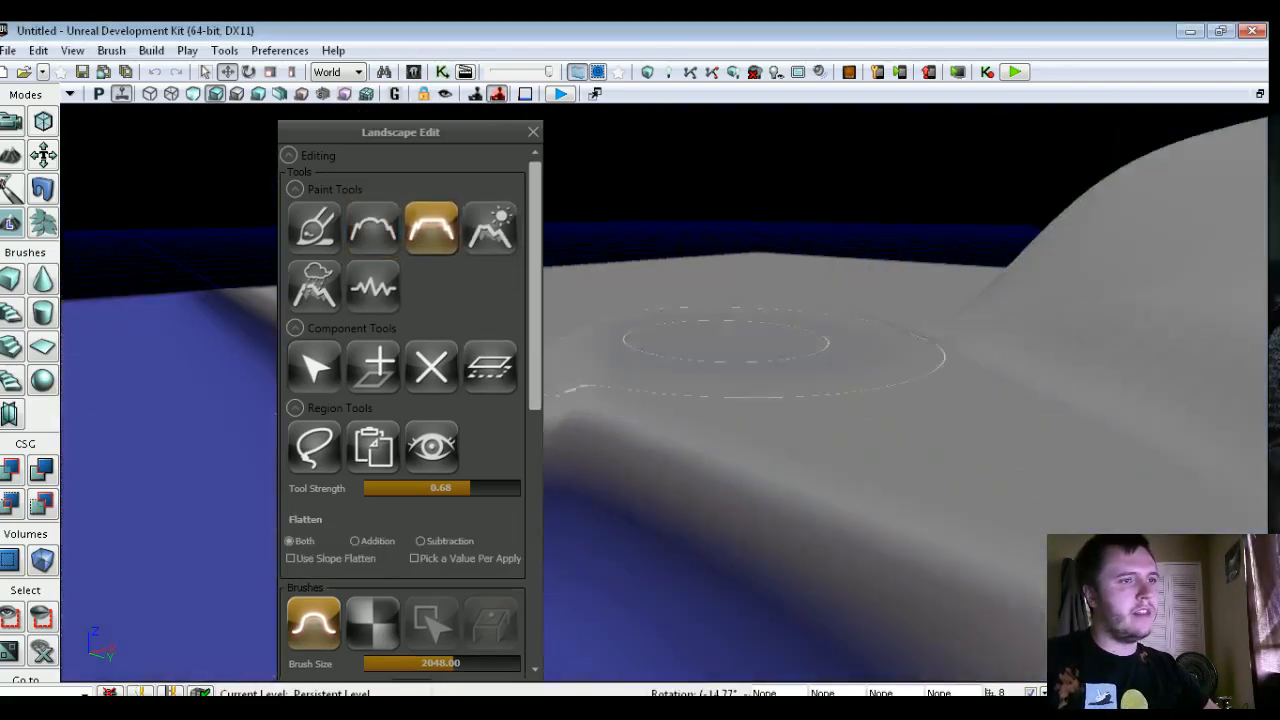
{"action": "mouse_move", "coordinate": [830, 302]}
{"action": "right_mouse_down"}
{"action": "mouse_move", "coordinate": [883, 157]}
{"action": "mouse_move", "coordinate": [843, 343]}
{"action": "right_mouse_up"}
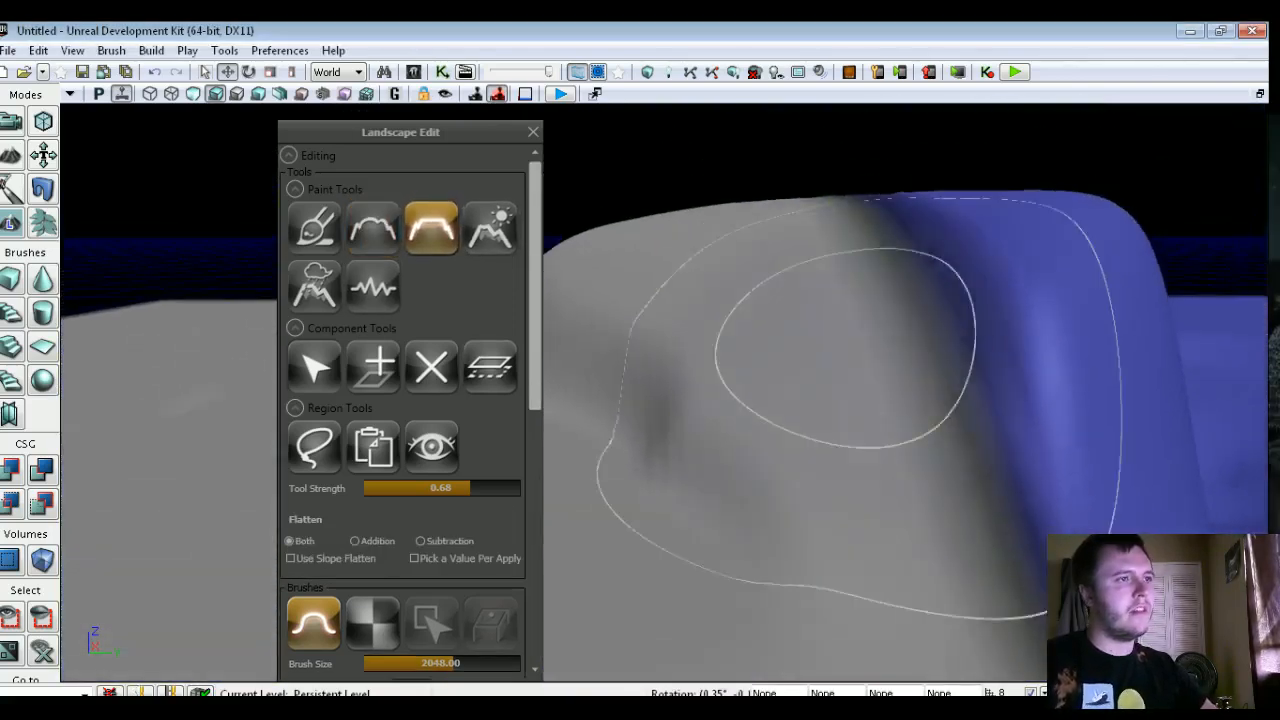
{"action": "left_click_drag", "start_coordinate": [843, 343], "coordinate": [803, 310], "text": "ctrl"}
- Smooth the flattened ledge and its edges so they blend into the surrounding slope
{"action": "left_click", "coordinate": [373, 228]}
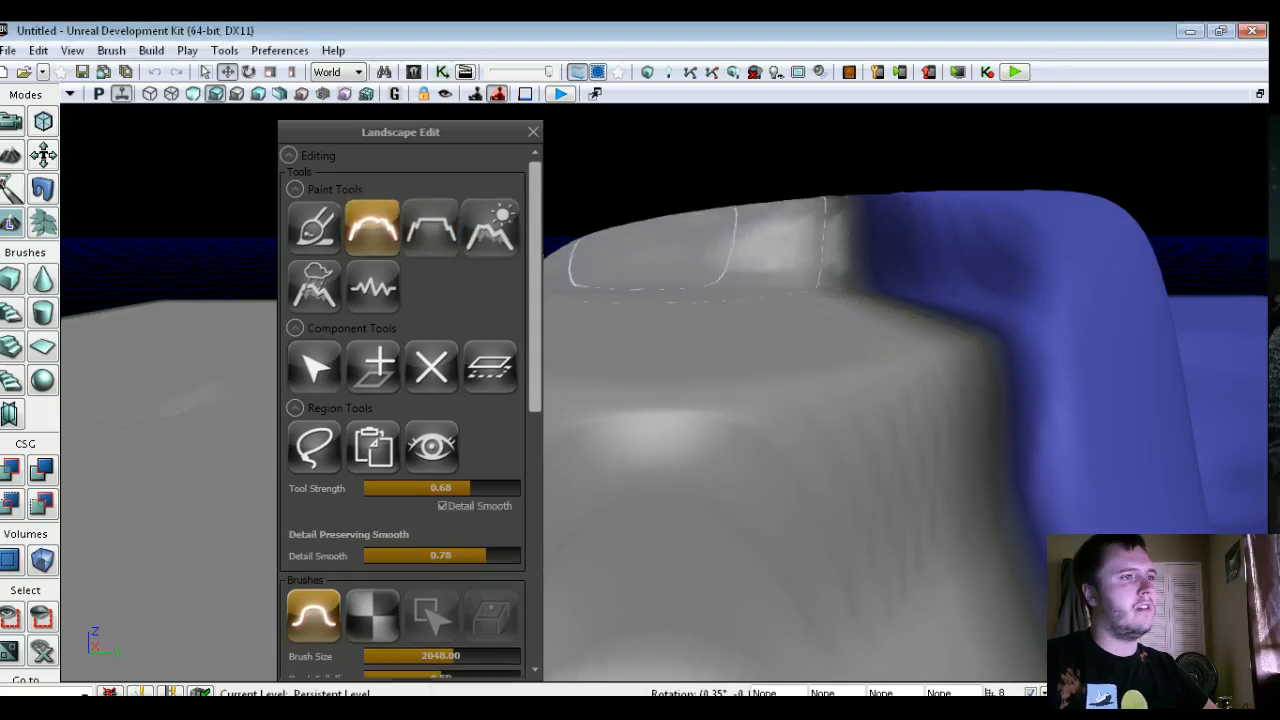
{"action": "mouse_move", "coordinate": [630, 490]}
{"action": "left_mouse_down", "text": "ctrl"}
{"action": "mouse_move", "coordinate": [855, 258]}
{"action": "mouse_move", "coordinate": [565, 480]}
{"action": "mouse_move", "coordinate": [757, 490]}
{"action": "mouse_move", "coordinate": [330, 630]}
{"action": "left_mouse_up", "text": "ctrl"}
{"action": "right_click_drag", "start_coordinate": [240, 630], "coordinate": [110, 630]}
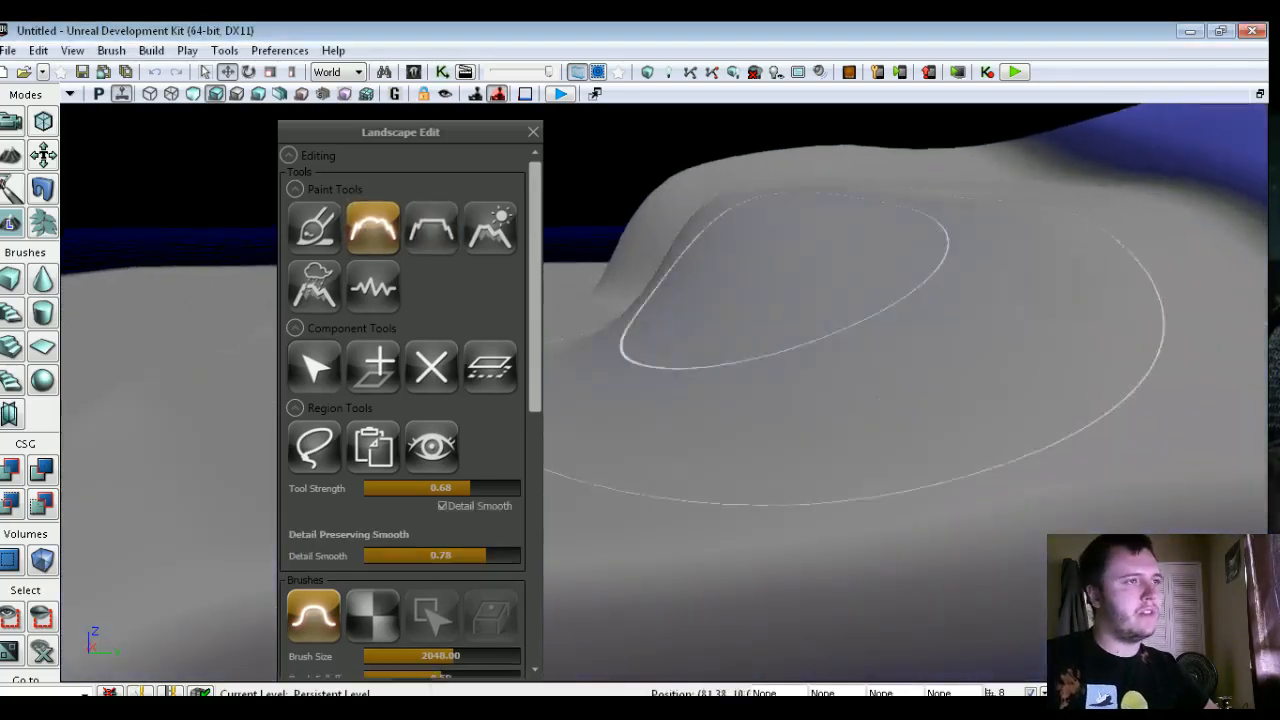
{"action": "left_click_drag", "start_coordinate": [742, 295], "coordinate": [832, 292], "text": "ctrl"}
{"action": "mouse_move", "coordinate": [800, 420]}
{"action": "right_mouse_down"}
{"action": "mouse_move", "coordinate": [1040, 420]}
{"action": "mouse_move", "coordinate": [662, 425]}
{"action": "right_mouse_up"}
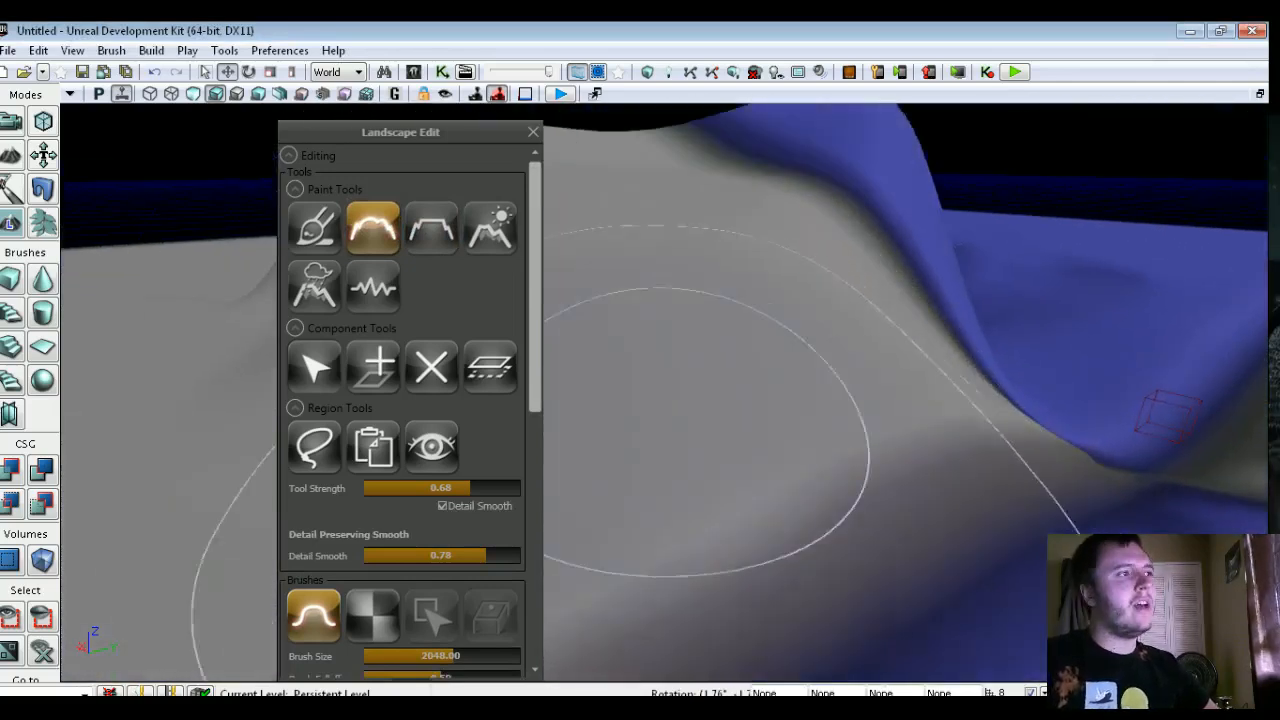
- Level the terrain around the slope beside the ledge with the Flatten tool at strength 0.68
{"action": "left_click", "coordinate": [433, 233]}
{"action": "mouse_move", "coordinate": [785, 450]}
{"action": "right_mouse_down"}
{"action": "mouse_move", "coordinate": [1128, 414]}
{"action": "mouse_move", "coordinate": [1128, 395]}
{"action": "right_mouse_up"}
{"action": "mouse_move", "coordinate": [785, 512]}
{"action": "left_mouse_down", "text": "ctrl"}
{"action": "mouse_move", "coordinate": [812, 360]}
{"action": "mouse_move", "coordinate": [900, 500]}
{"action": "mouse_move", "coordinate": [1060, 610]}
{"action": "left_mouse_up", "text": "ctrl"}
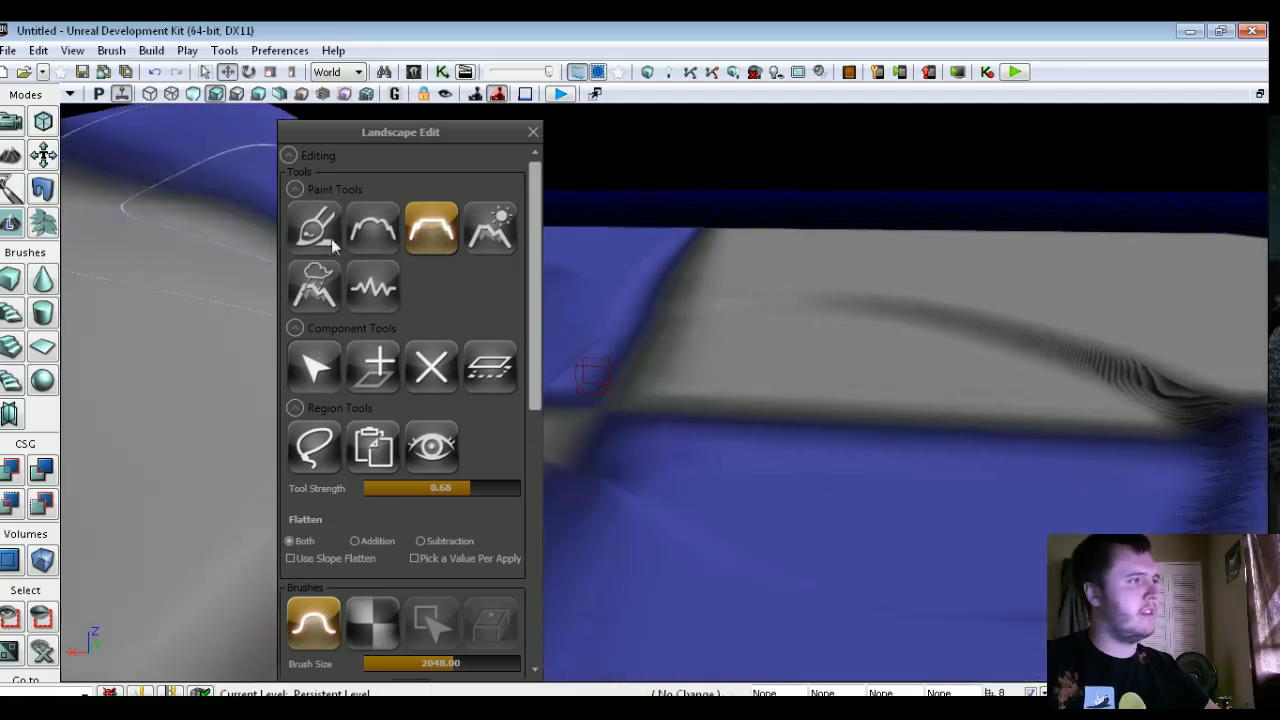
{"action": "left_click", "coordinate": [373, 232]}
{"action": "mouse_move", "coordinate": [760, 395]}
{"action": "right_mouse_down"}
{"action": "mouse_move", "coordinate": [450, 395]}
{"action": "mouse_move", "coordinate": [540, 395]}
{"action": "right_mouse_up"}
{"action": "left_click", "coordinate": [433, 229]}
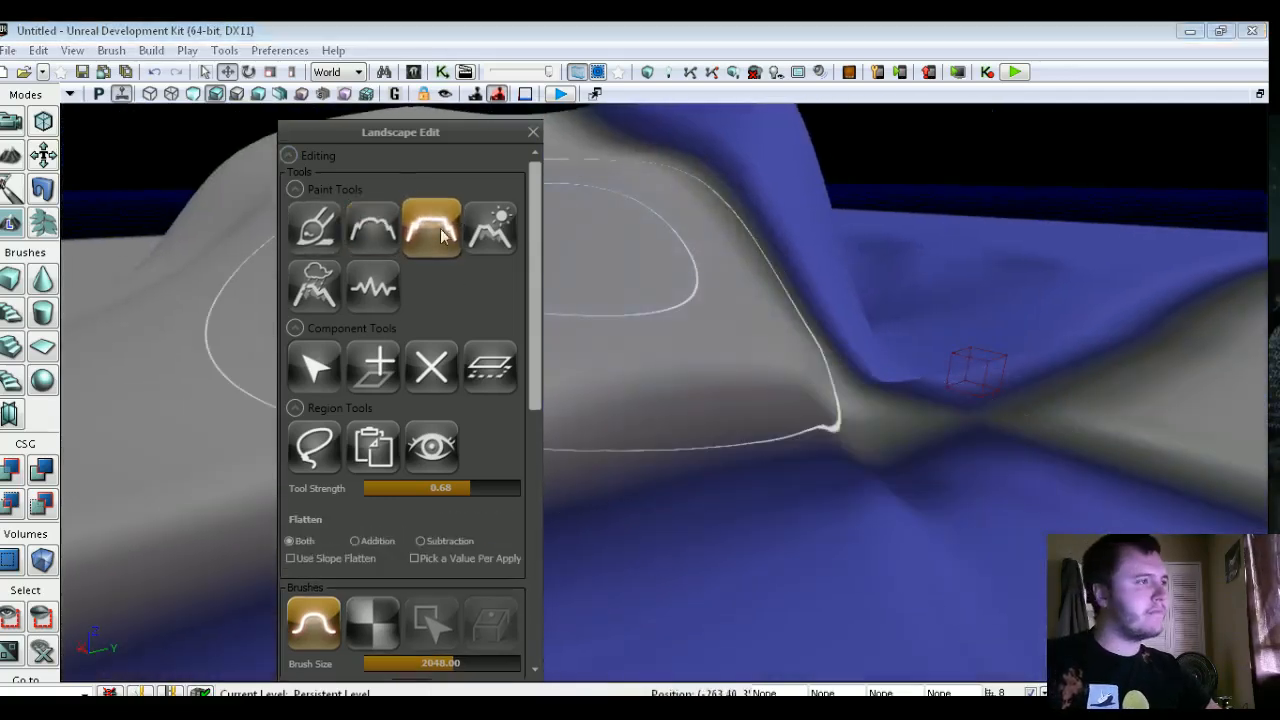
- Erode the slope below the plateau with the Erosion tool at strength 0.68 and threshold 64
{"action": "left_click", "coordinate": [490, 225]}
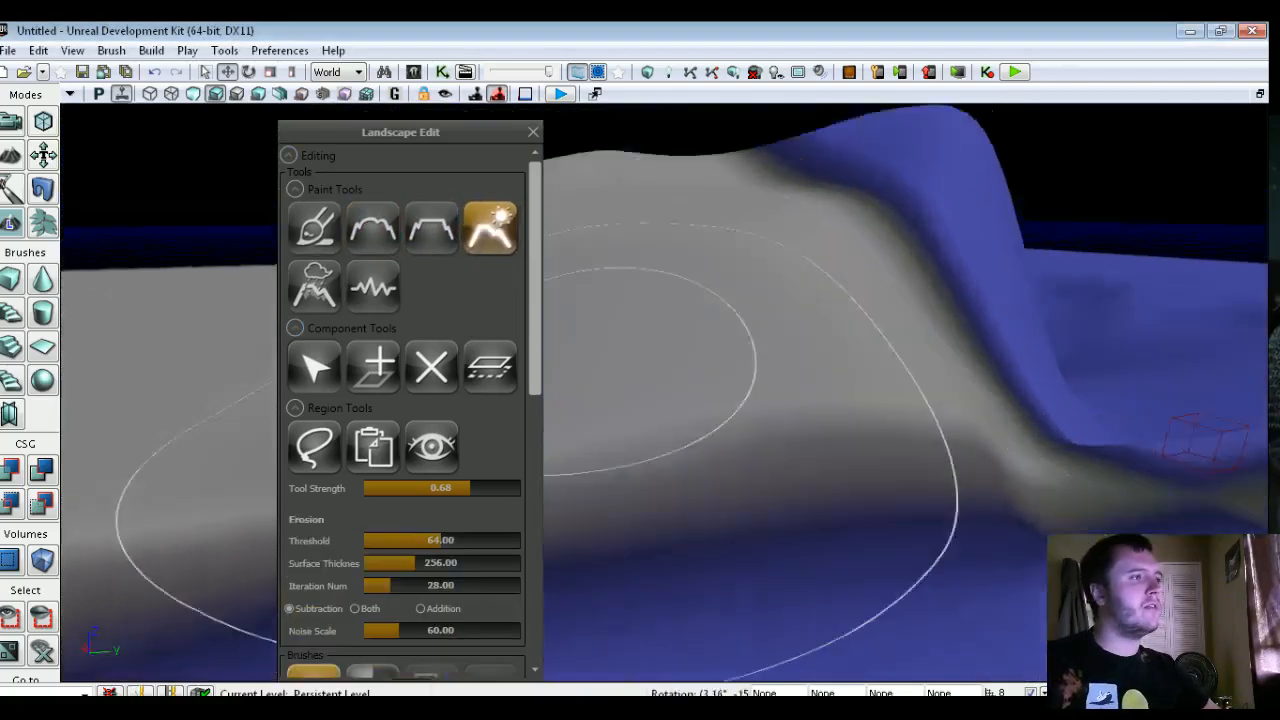
{"action": "right_click_drag", "start_coordinate": [752, 450], "coordinate": [748, 454]}
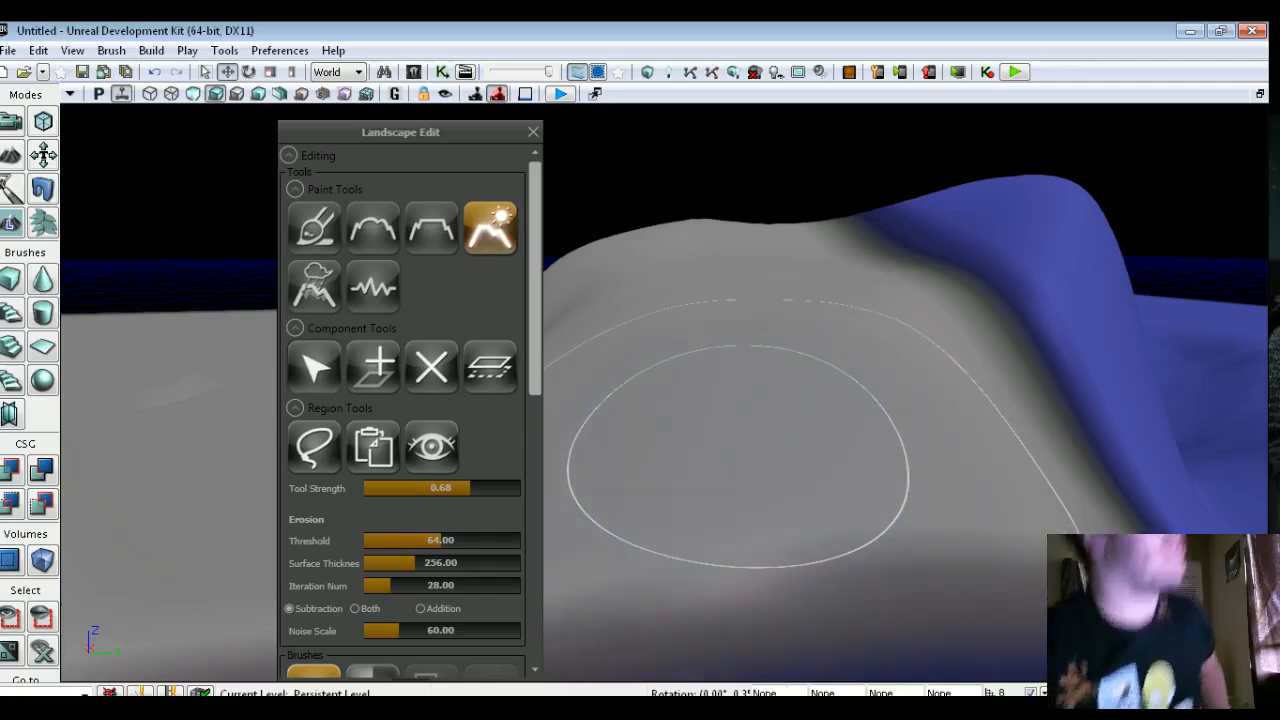
{"action": "mouse_move", "coordinate": [738, 455]}
{"action": "right_mouse_down"}
{"action": "mouse_move", "coordinate": [730, 208]}
{"action": "mouse_move", "coordinate": [745, 232]}
{"action": "mouse_move", "coordinate": [864, 240]}
{"action": "right_mouse_up"}
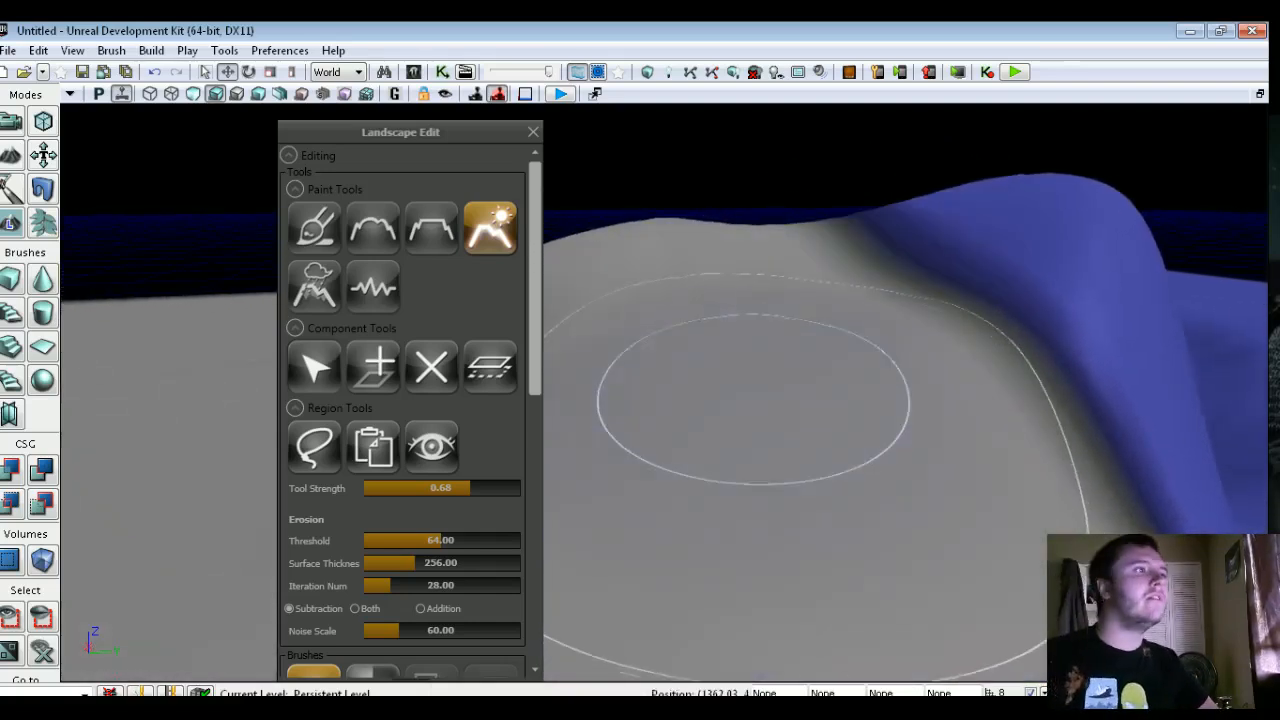
{"action": "mouse_move", "coordinate": [714, 323]}
{"action": "left_mouse_down", "text": "ctrl"}
{"action": "mouse_move", "coordinate": [980, 415]}
{"action": "mouse_move", "coordinate": [1060, 500]}
{"action": "left_mouse_up", "text": "ctrl"}
{"action": "mouse_move", "coordinate": [1060, 500]}
{"action": "right_mouse_down"}
{"action": "mouse_move", "coordinate": [1085, 530]}
{"action": "mouse_move", "coordinate": [1120, 480]}
{"action": "mouse_move", "coordinate": [1185, 200]}
{"action": "mouse_move", "coordinate": [1190, 480]}
{"action": "mouse_move", "coordinate": [757, 405]}
{"action": "right_mouse_up"}
{"action": "mouse_move", "coordinate": [757, 405]}
{"action": "left_mouse_down", "text": "ctrl"}
{"action": "mouse_move", "coordinate": [605, 300]}
{"action": "mouse_move", "coordinate": [810, 360]}
{"action": "left_mouse_up", "text": "ctrl"}
- Flatten the ground next to the eroded slope with the Flatten tool
{"action": "left_click", "coordinate": [431, 228]}
{"action": "mouse_move", "coordinate": [720, 440]}
{"action": "left_mouse_down", "text": "ctrl"}
{"action": "mouse_move", "coordinate": [769, 451]}
{"action": "mouse_move", "coordinate": [802, 431]}
{"action": "mouse_move", "coordinate": [740, 410]}
{"action": "left_mouse_up", "text": "ctrl"}
{"action": "left_click", "coordinate": [372, 228]}
{"action": "left_click", "coordinate": [431, 228]}
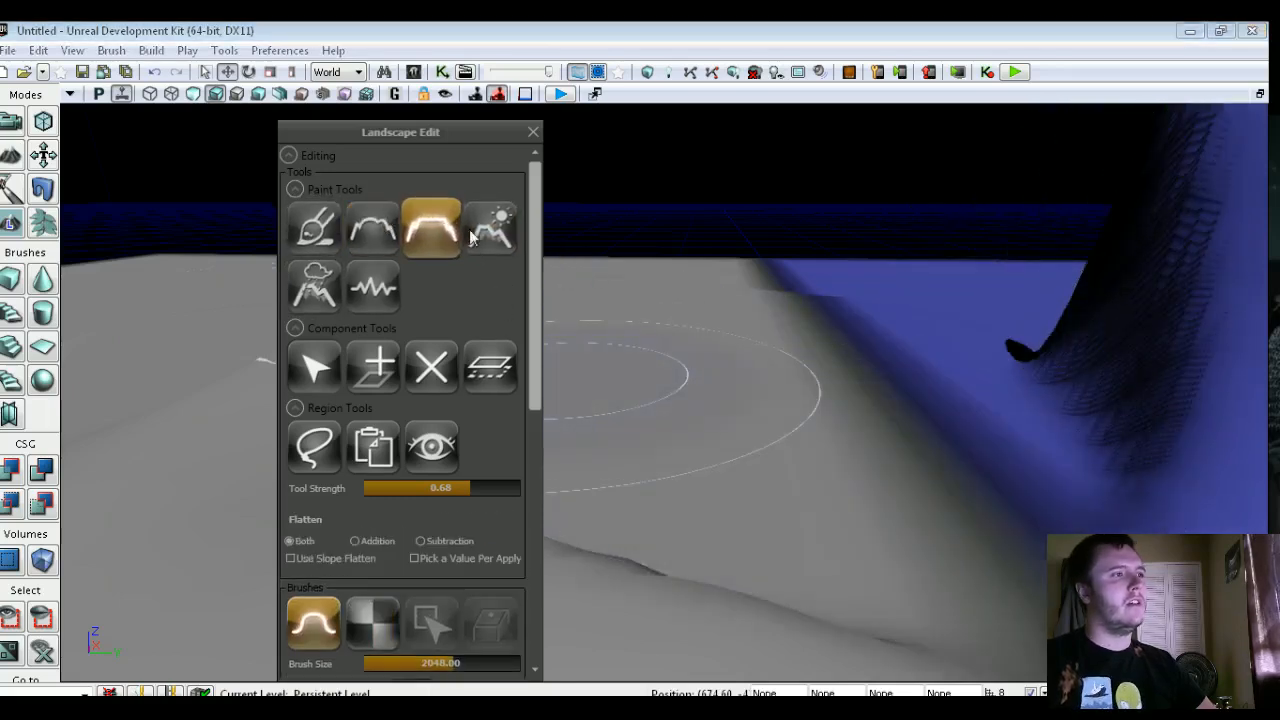
- Try to erode the tall steep peak at strength 0.68 and undo each attempt
{"action": "left_click", "coordinate": [490, 228]}
{"action": "right_click_drag", "start_coordinate": [760, 400], "coordinate": [930, 280]}
{"action": "mouse_move", "coordinate": [871, 349]}
{"action": "right_mouse_down"}
{"action": "mouse_move", "coordinate": [1080, 390]}
{"action": "mouse_move", "coordinate": [820, 385]}
{"action": "mouse_move", "coordinate": [824, 325]}
{"action": "right_mouse_up"}
{"action": "left_click", "coordinate": [790, 296], "text": "ctrl"}
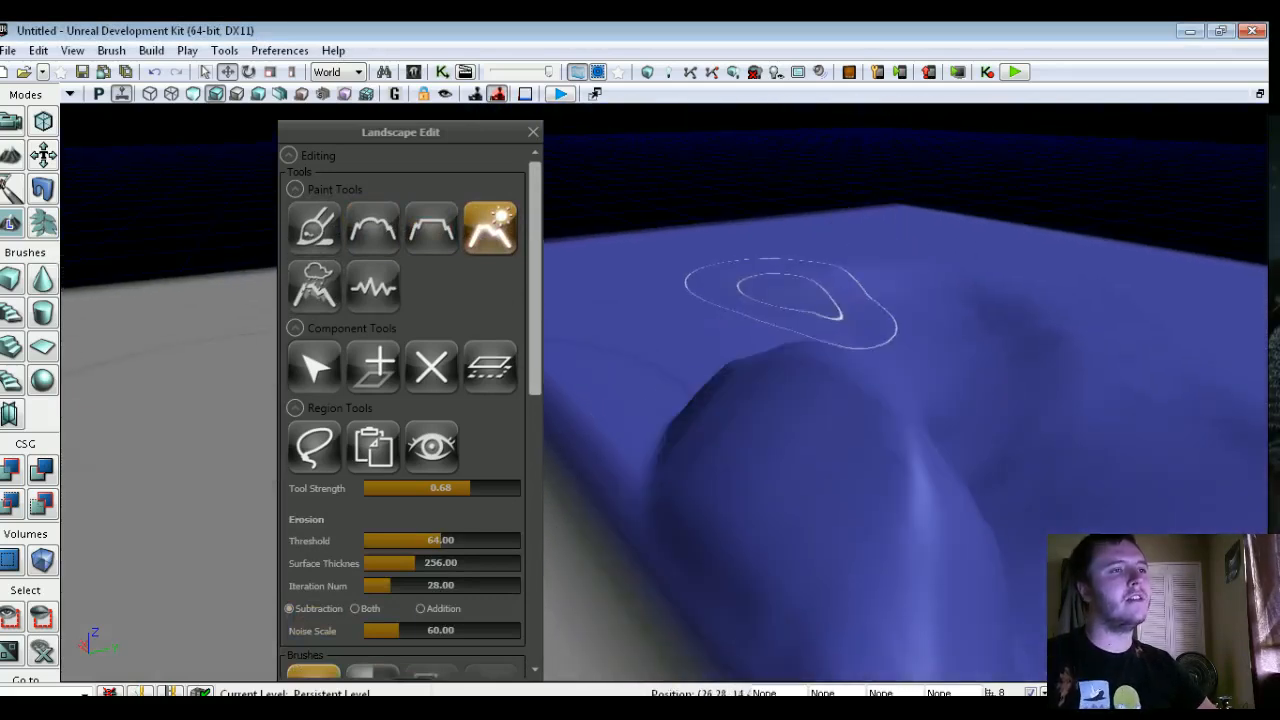
{"action": "key", "text": "ctrl+z"}
{"action": "left_click", "coordinate": [850, 376], "text": "ctrl"}
{"action": "key", "text": "ctrl+z"}
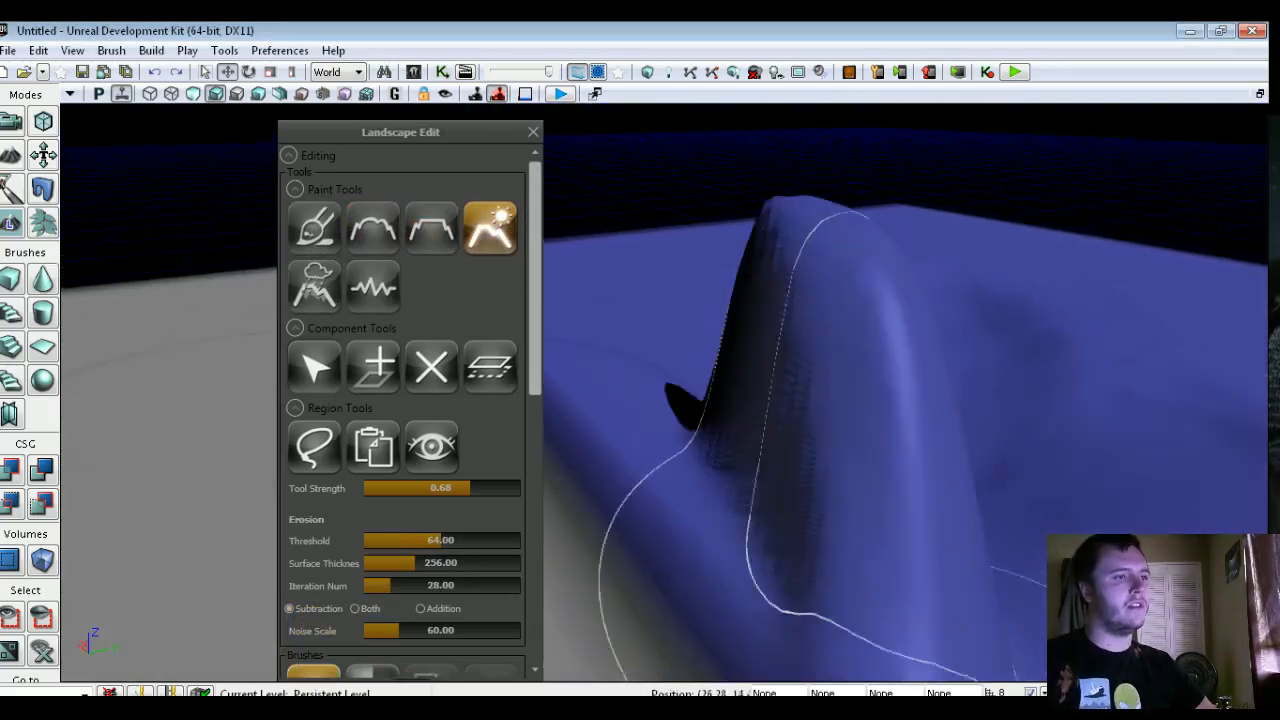
- Erode the tall peak with tool strength 0.20, threshold 21 and the iteration number lowered to 6
{"action": "left_click_drag", "start_coordinate": [468, 488], "coordinate": [395, 488]}
{"action": "left_click", "coordinate": [762, 352], "text": "ctrl"}
{"action": "key", "text": "ctrl+z"}
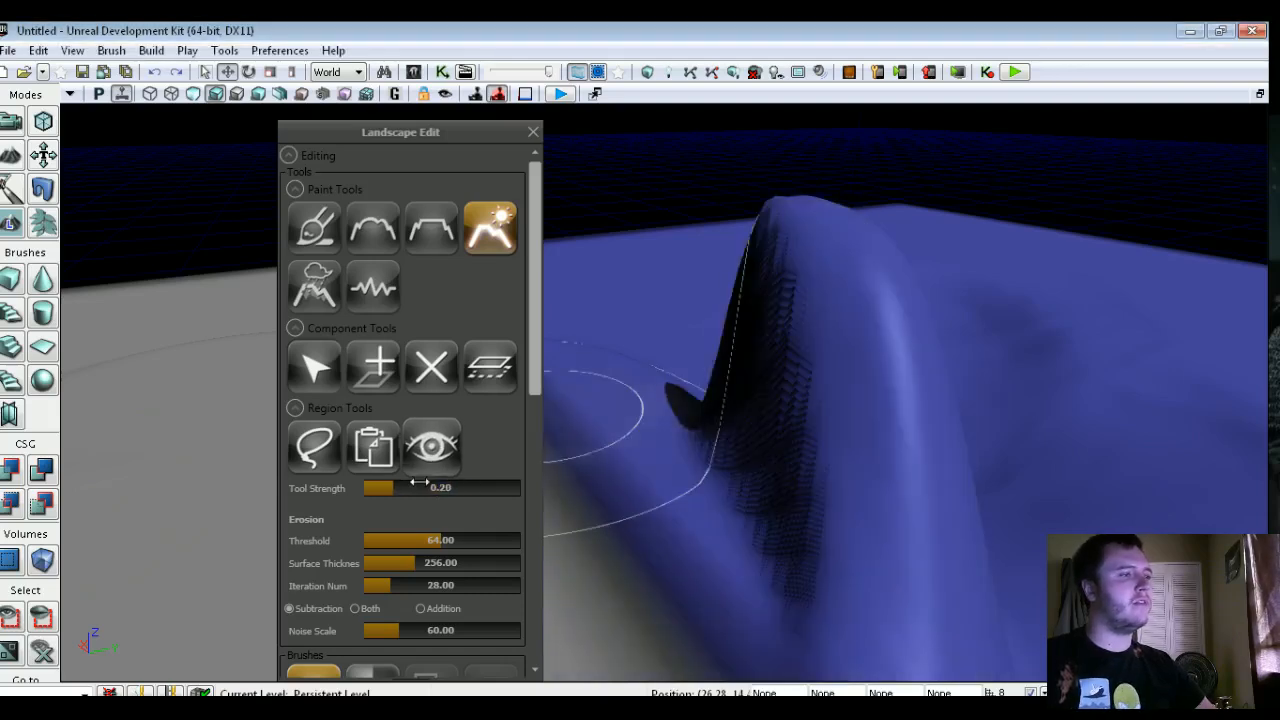
{"action": "left_click_drag", "start_coordinate": [431, 546], "coordinate": [421, 546]}
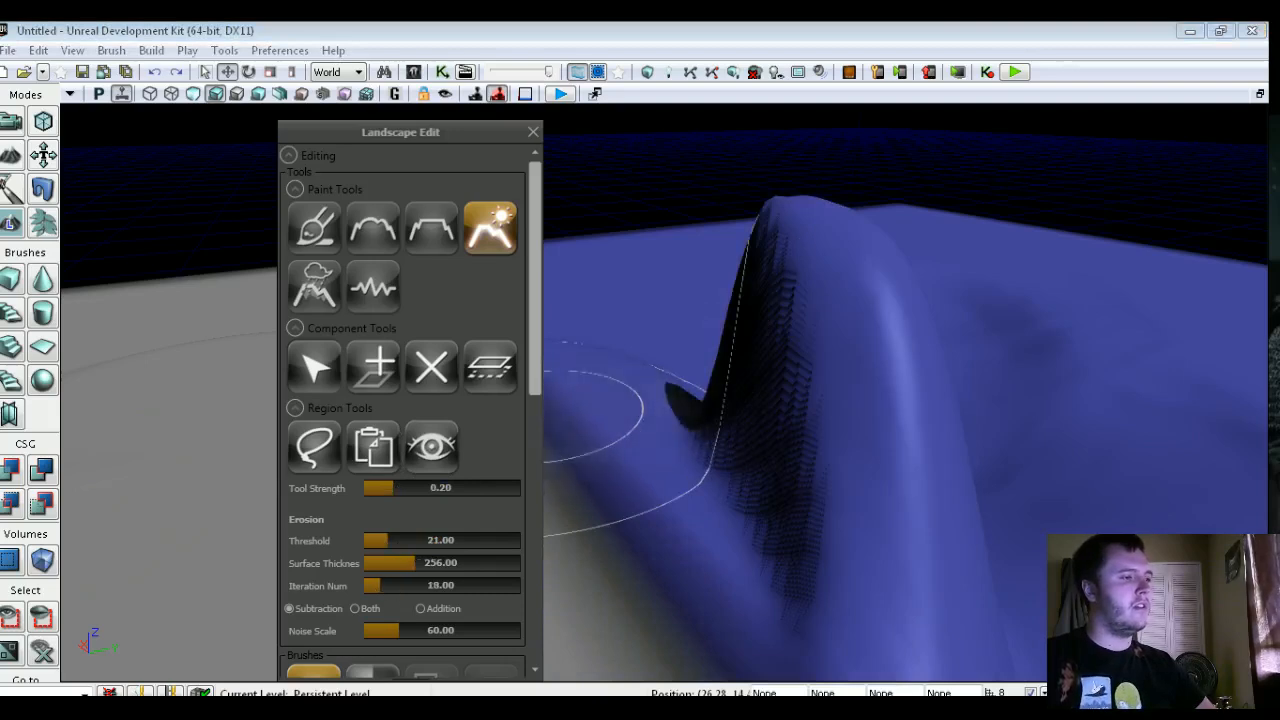
{"action": "mouse_move", "coordinate": [655, 392]}
{"action": "left_mouse_down", "text": "ctrl"}
{"action": "mouse_move", "coordinate": [760, 540]}
{"action": "mouse_move", "coordinate": [700, 345]}
{"action": "mouse_move", "coordinate": [1040, 590]}
{"action": "mouse_move", "coordinate": [580, 335]}
{"action": "left_mouse_up", "text": "ctrl"}
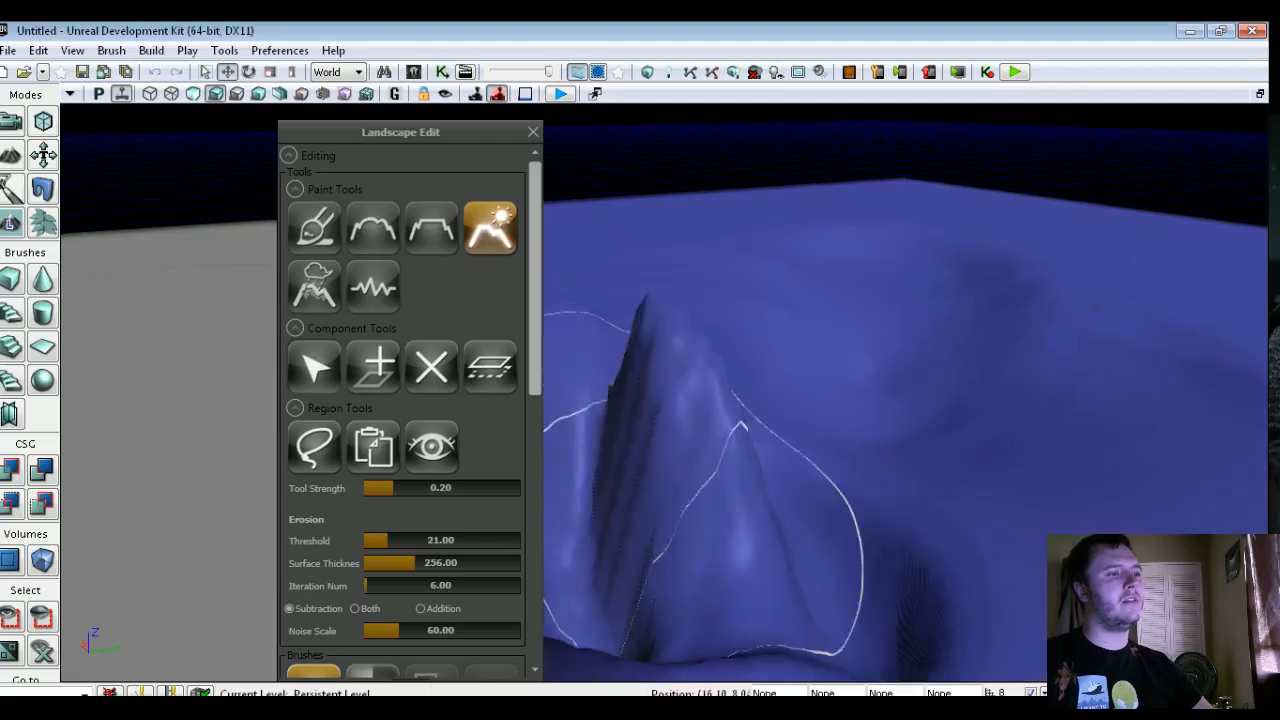
{"action": "left_click_drag", "start_coordinate": [700, 500], "coordinate": [606, 535], "text": "ctrl"}
{"action": "mouse_move", "coordinate": [1140, 460]}
{"action": "right_mouse_down"}
{"action": "mouse_move", "coordinate": [766, 423]}
{"action": "mouse_move", "coordinate": [900, 514]}
{"action": "mouse_move", "coordinate": [1110, 550]}
{"action": "mouse_move", "coordinate": [1020, 615]}
{"action": "right_mouse_up"}
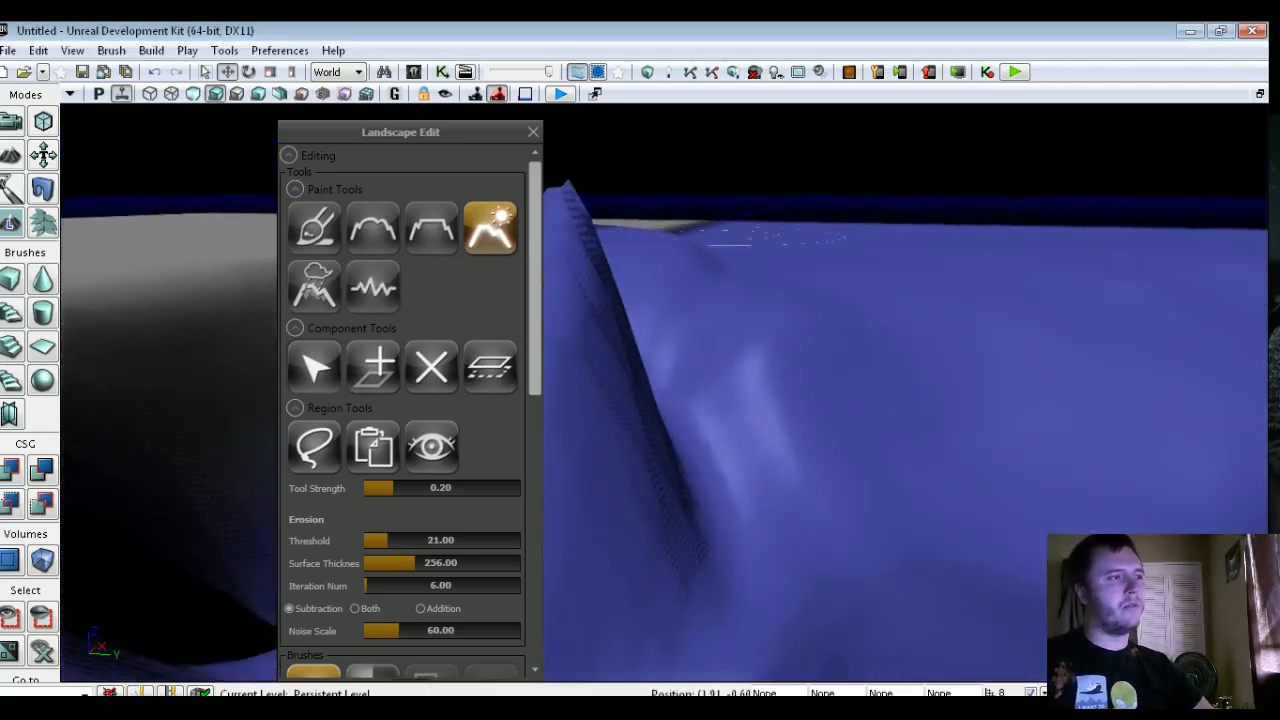
- Smooth the eroded peak and raise the terrain beside it into a tall peak with the Paint tool
{"action": "left_click", "coordinate": [373, 229]}
{"action": "right_click_drag", "start_coordinate": [690, 520], "coordinate": [600, 540]}
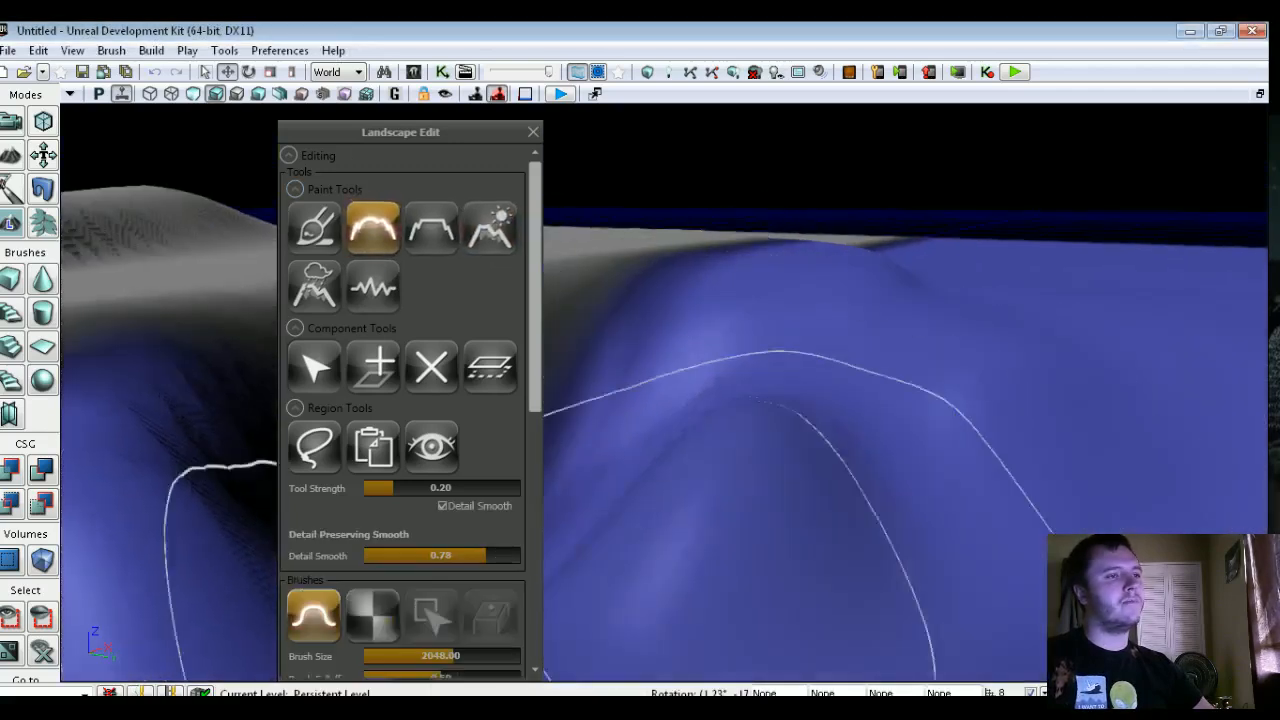
{"action": "left_click", "coordinate": [319, 241]}
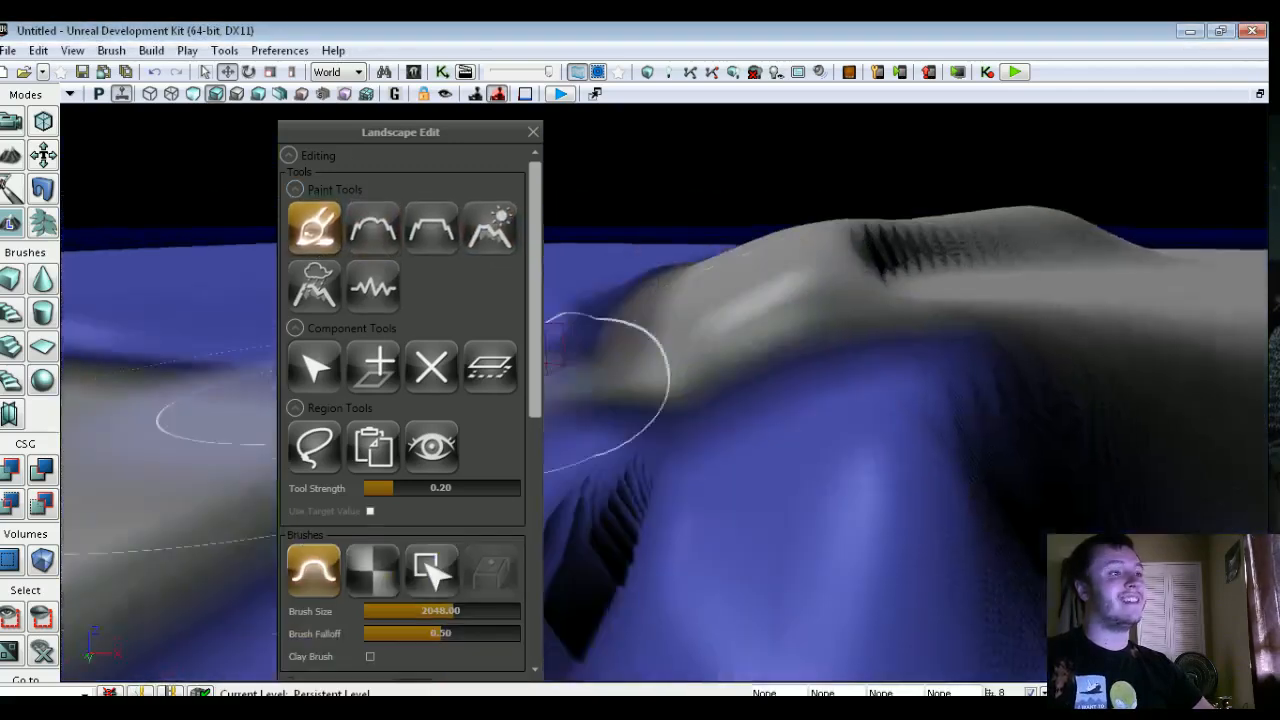
{"action": "right_click_drag", "start_coordinate": [880, 430], "coordinate": [880, 397]}
{"action": "left_click_drag", "start_coordinate": [880, 397], "coordinate": [890, 410], "text": "ctrl"}
{"action": "left_click_drag", "start_coordinate": [900, 250], "coordinate": [903, 249], "text": "ctrl"}
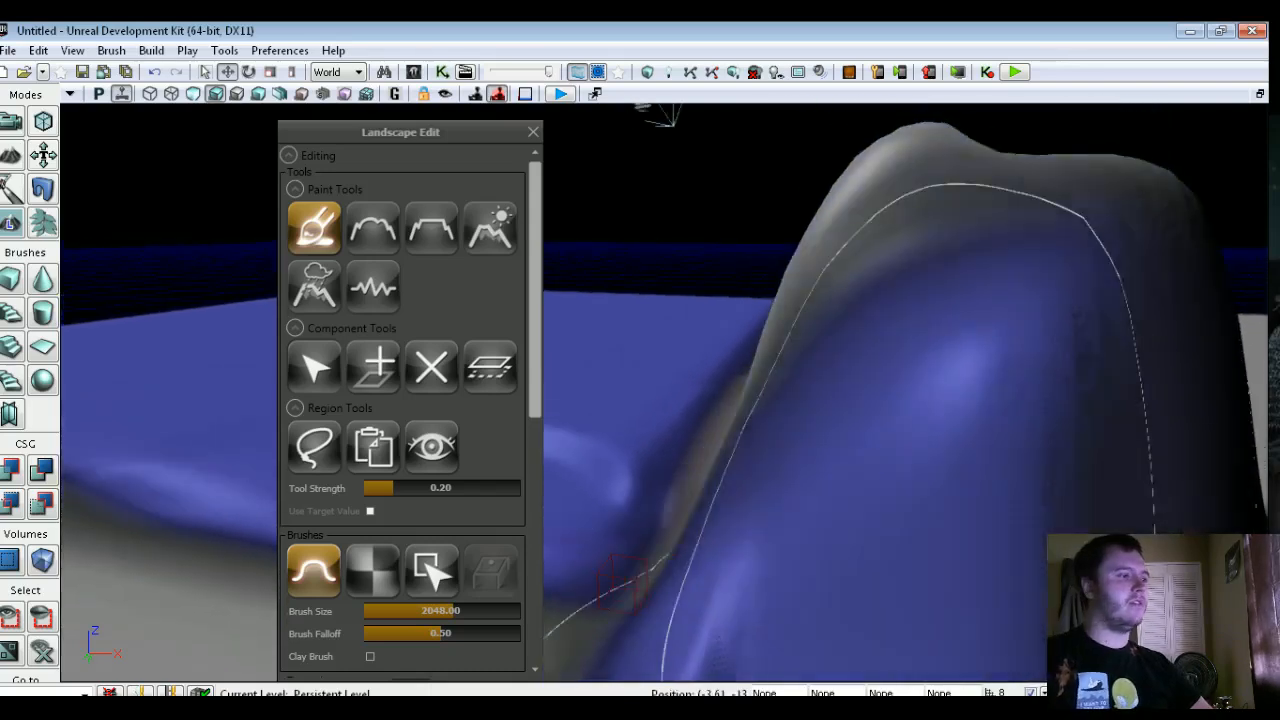
- Set the erosion iteration number to 100 and wear down the newly raised peak
{"action": "left_click", "coordinate": [474, 233]}
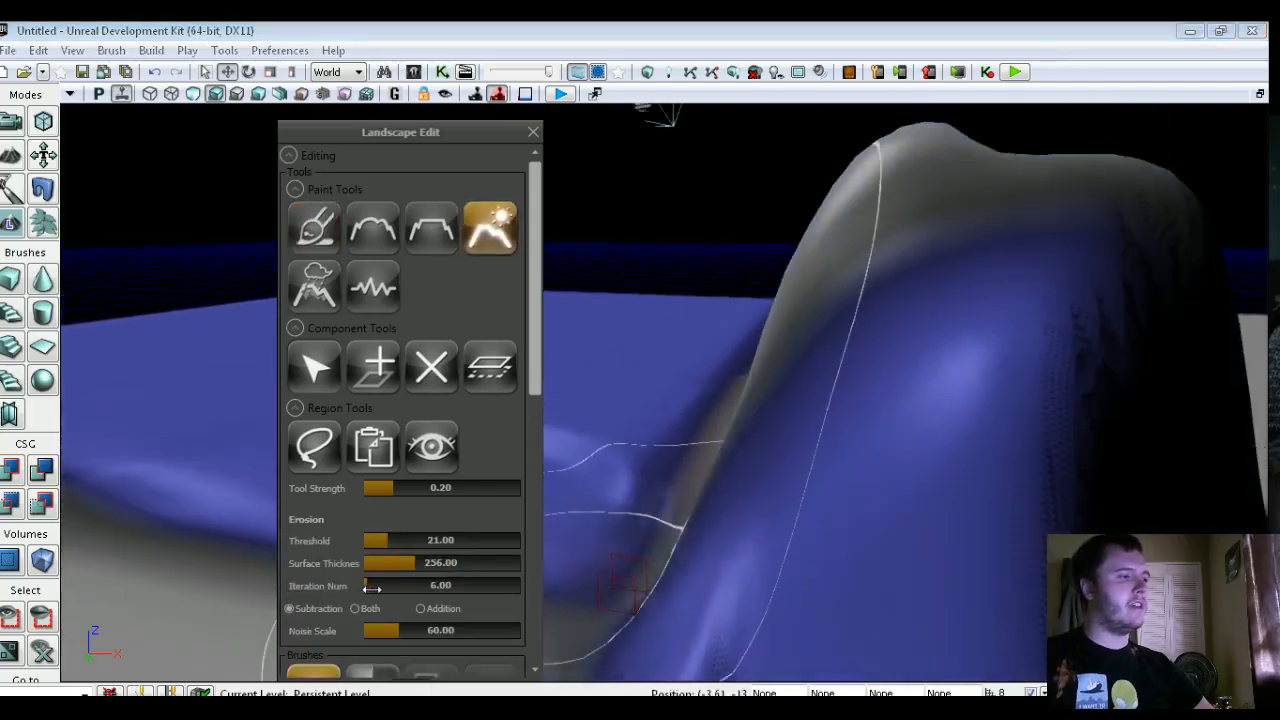
{"action": "mouse_move", "coordinate": [935, 400]}
{"action": "left_mouse_down", "text": "ctrl"}
{"action": "mouse_move", "coordinate": [905, 460]}
{"action": "mouse_move", "coordinate": [880, 455]}
{"action": "left_mouse_up", "text": "ctrl"}
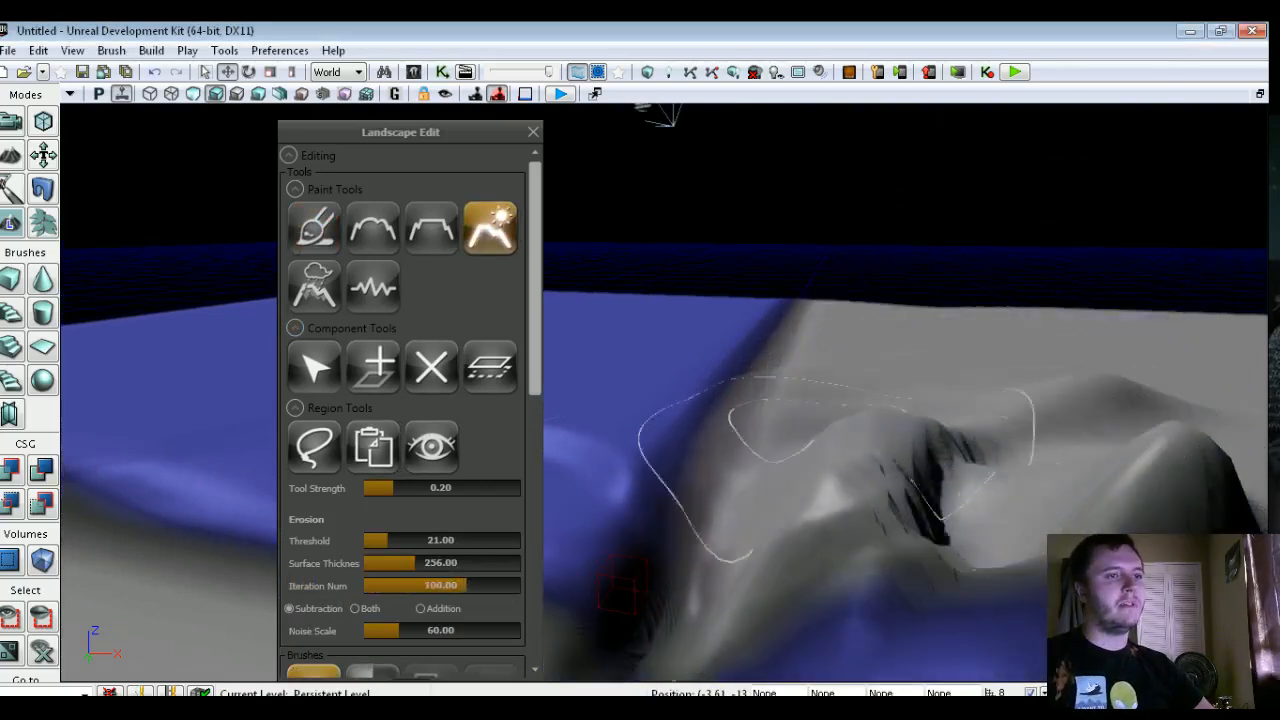
{"action": "right_click_drag", "start_coordinate": [840, 470], "coordinate": [900, 510]}
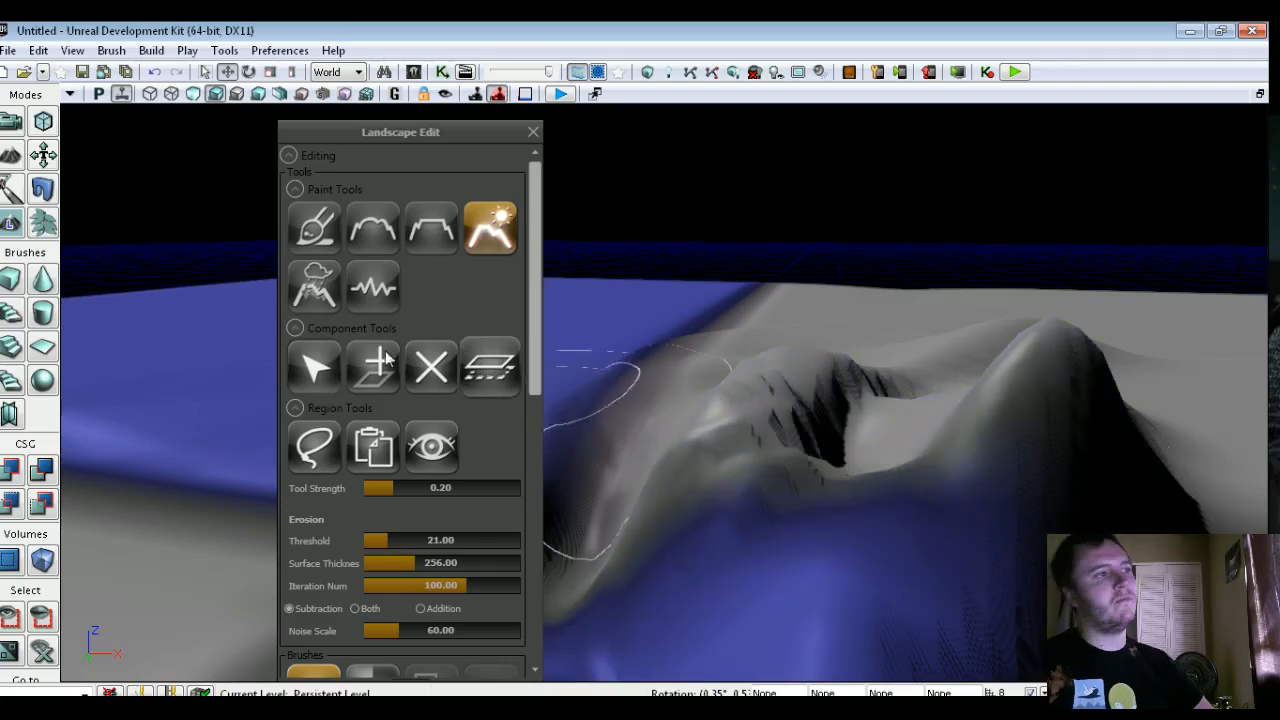
- Raise the tool strength to 0.67 and erode the remaining ridge and its dark hollow
{"action": "left_click_drag", "start_coordinate": [393, 491], "coordinate": [468, 490]}
{"action": "mouse_move", "coordinate": [805, 480]}
{"action": "left_mouse_down", "text": "ctrl"}
{"action": "mouse_move", "coordinate": [810, 495]}
{"action": "mouse_move", "coordinate": [885, 490]}
{"action": "left_mouse_up", "text": "ctrl"}
{"action": "right_click_drag", "start_coordinate": [885, 490], "coordinate": [870, 590]}
{"action": "left_click_drag", "start_coordinate": [860, 590], "coordinate": [850, 510]}
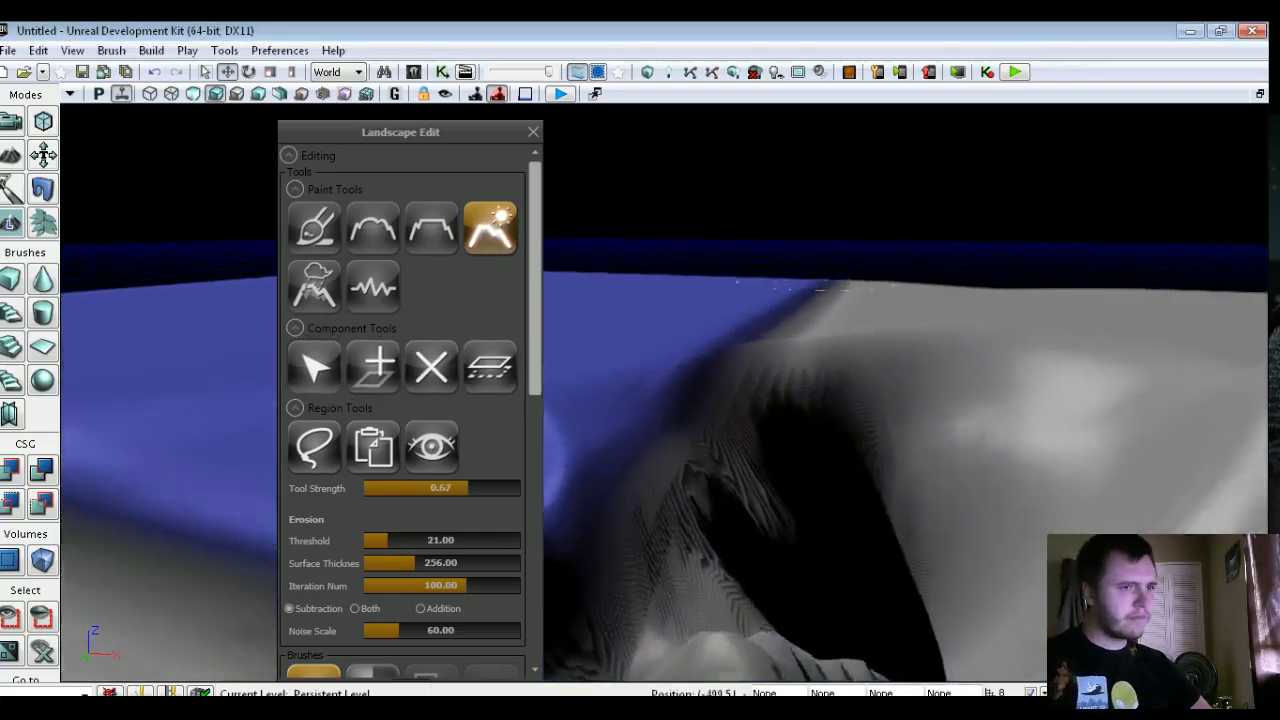
{"action": "right_click_drag", "start_coordinate": [575, 480], "coordinate": [785, 400]}
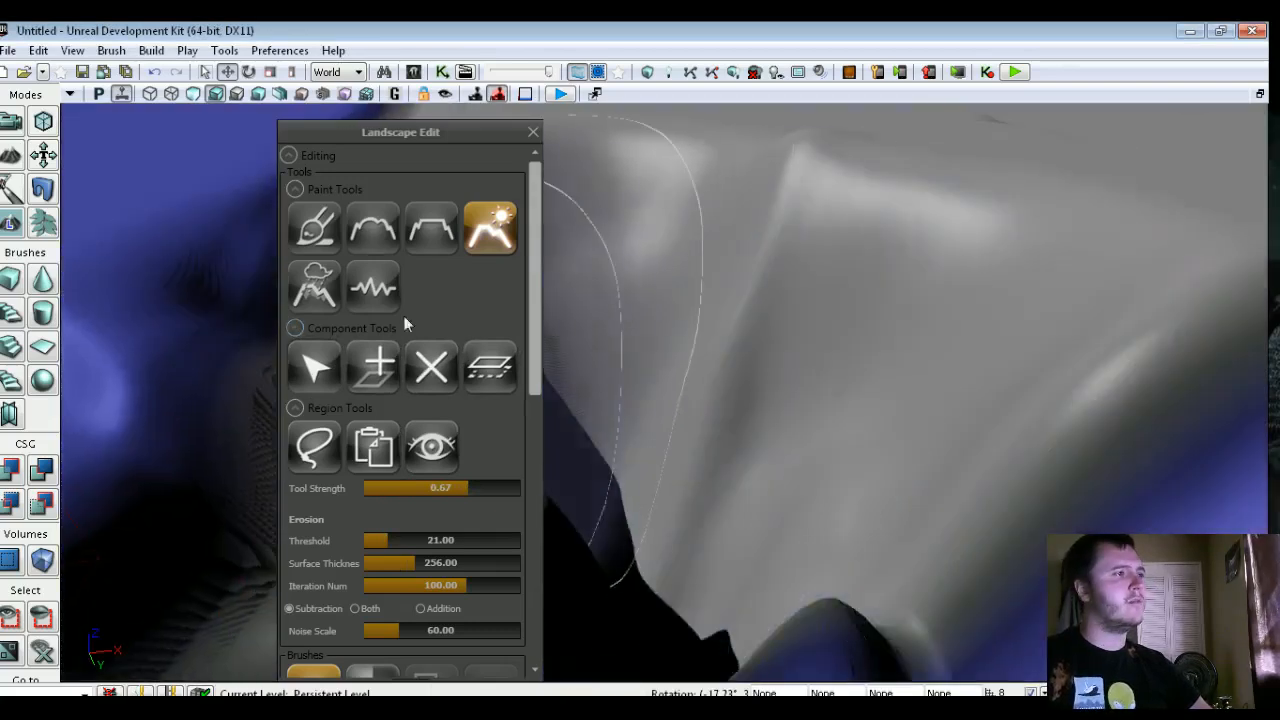
- Smooth the eroded ridge and the slopes around it at strength 0.67
{"action": "left_click", "coordinate": [373, 227]}
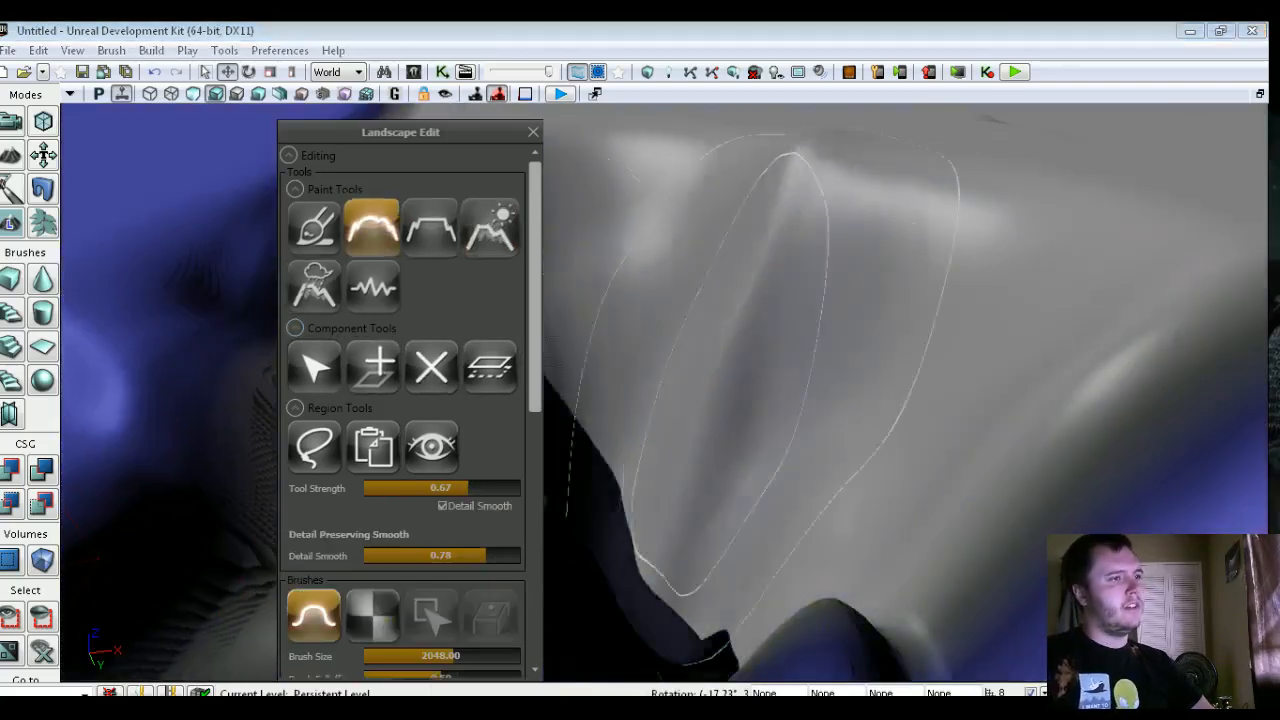
{"action": "right_click_drag", "start_coordinate": [645, 505], "coordinate": [1120, 260]}
{"action": "mouse_move", "coordinate": [1120, 260]}
{"action": "left_mouse_down"}
{"action": "mouse_move", "coordinate": [150, 480]}
{"action": "mouse_move", "coordinate": [785, 400]}
{"action": "mouse_move", "coordinate": [610, 300]}
{"action": "mouse_move", "coordinate": [705, 460]}
{"action": "mouse_move", "coordinate": [450, 310]}
{"action": "left_mouse_up"}
{"action": "left_click_drag", "start_coordinate": [640, 197], "coordinate": [1028, 352], "text": "ctrl"}
{"action": "mouse_move", "coordinate": [1028, 352]}
{"action": "right_mouse_down"}
{"action": "mouse_move", "coordinate": [1125, 285]}
{"action": "mouse_move", "coordinate": [1190, 300]}
{"action": "right_mouse_up"}
- Build up a very tall, steep peak over the smoothed area with the Paint tool
{"action": "left_click", "coordinate": [318, 228]}
{"action": "mouse_move", "coordinate": [930, 400]}
{"action": "left_mouse_down", "text": "ctrl"}
{"action": "mouse_move", "coordinate": [925, 440]}
{"action": "mouse_move", "coordinate": [960, 450]}
{"action": "mouse_move", "coordinate": [900, 470]}
{"action": "mouse_move", "coordinate": [930, 520]}
{"action": "mouse_move", "coordinate": [900, 570]}
{"action": "left_mouse_up", "text": "ctrl"}
{"action": "right_click_drag", "start_coordinate": [966, 430], "coordinate": [966, 366]}
{"action": "mouse_move", "coordinate": [730, 400]}
{"action": "left_mouse_down", "text": "ctrl"}
{"action": "mouse_move", "coordinate": [710, 330]}
{"action": "mouse_move", "coordinate": [730, 400]}
{"action": "left_mouse_up", "text": "ctrl"}
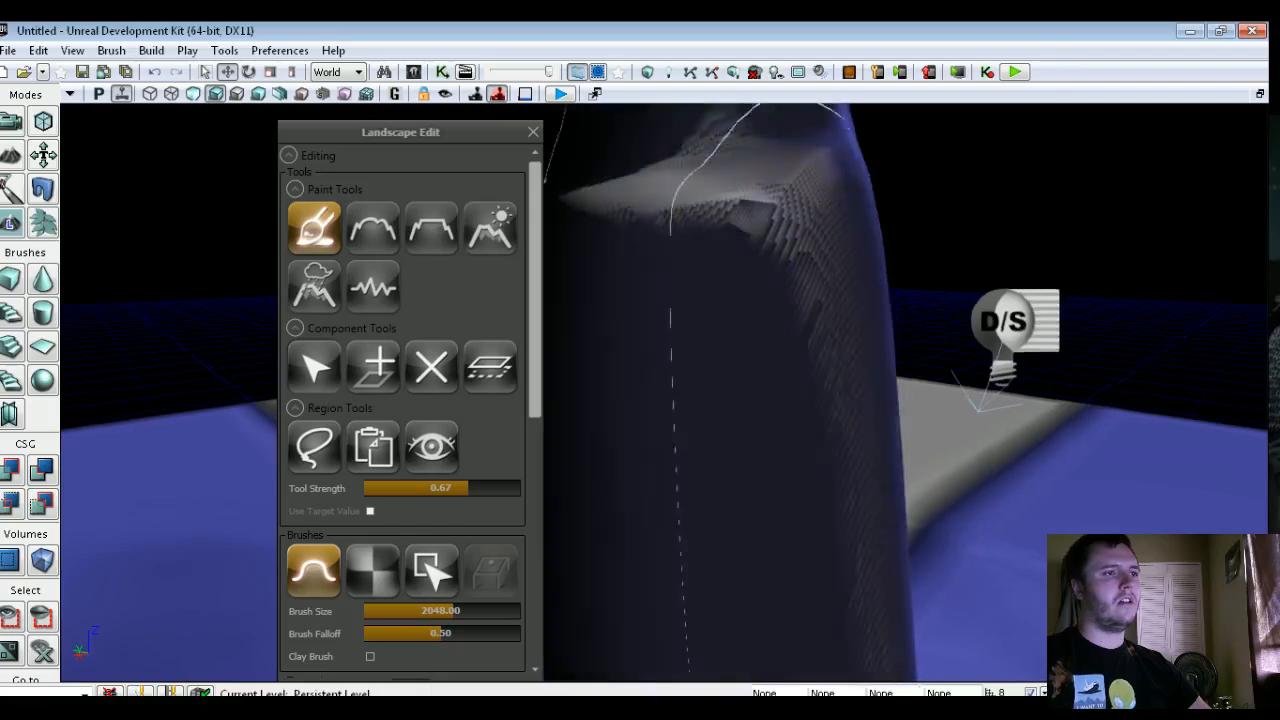
{"action": "right_click_drag", "start_coordinate": [730, 400], "coordinate": [780, 350]}
{"action": "left_click_drag", "start_coordinate": [780, 350], "coordinate": [740, 400], "text": "ctrl"}
{"action": "mouse_move", "coordinate": [740, 400]}
{"action": "right_mouse_down"}
{"action": "mouse_move", "coordinate": [780, 470]}
{"action": "mouse_move", "coordinate": [800, 450]}
{"action": "mouse_move", "coordinate": [760, 400]}
{"action": "right_mouse_up"}
- Wear down the tall peak with Hydraulic Erosion at strength 0.36, rain amount 256 and sediment capacity 0.82
{"action": "left_click", "coordinate": [307, 290]}
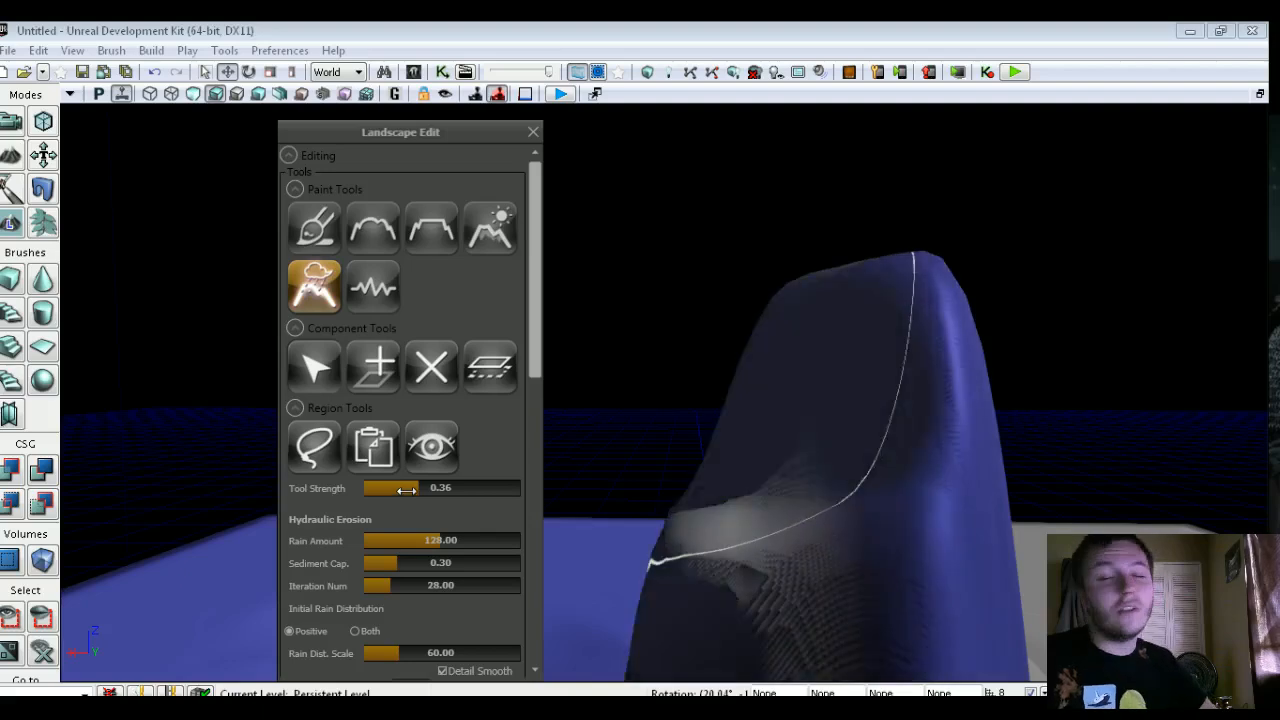
{"action": "left_click_drag", "start_coordinate": [850, 440], "coordinate": [868, 455], "text": "ctrl"}
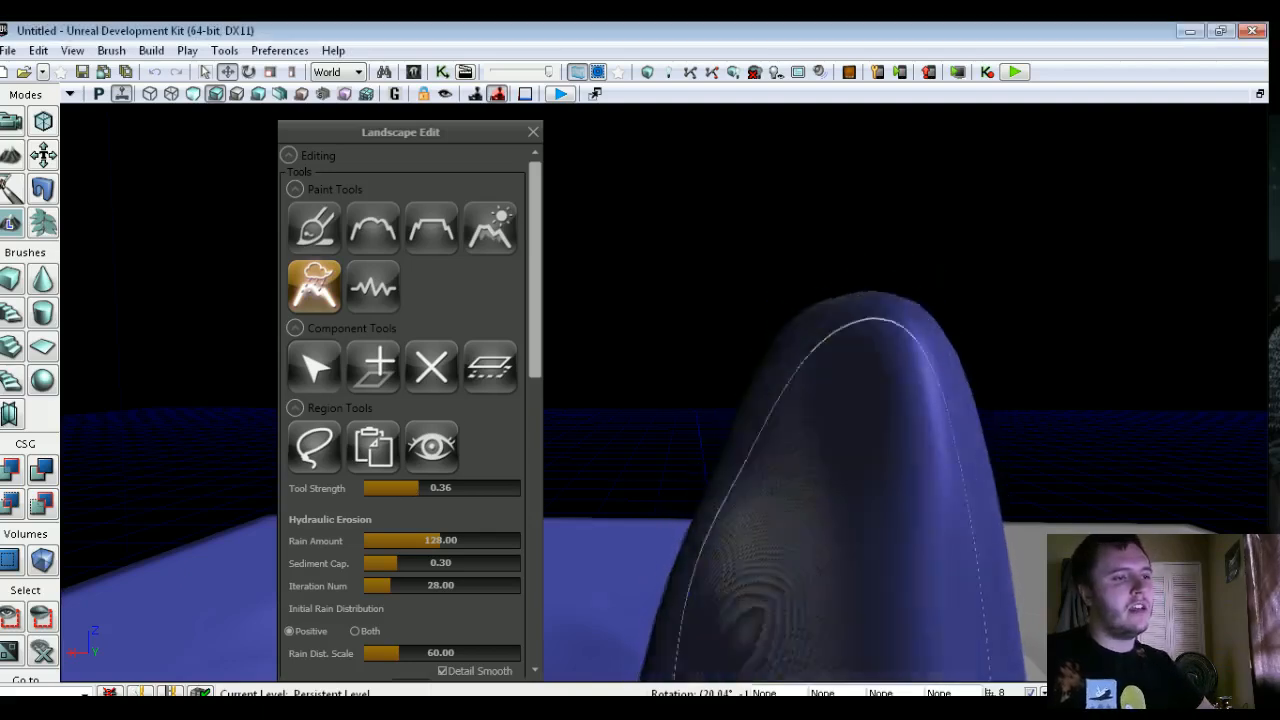
{"action": "left_click_drag", "start_coordinate": [413, 543], "coordinate": [404, 543]}
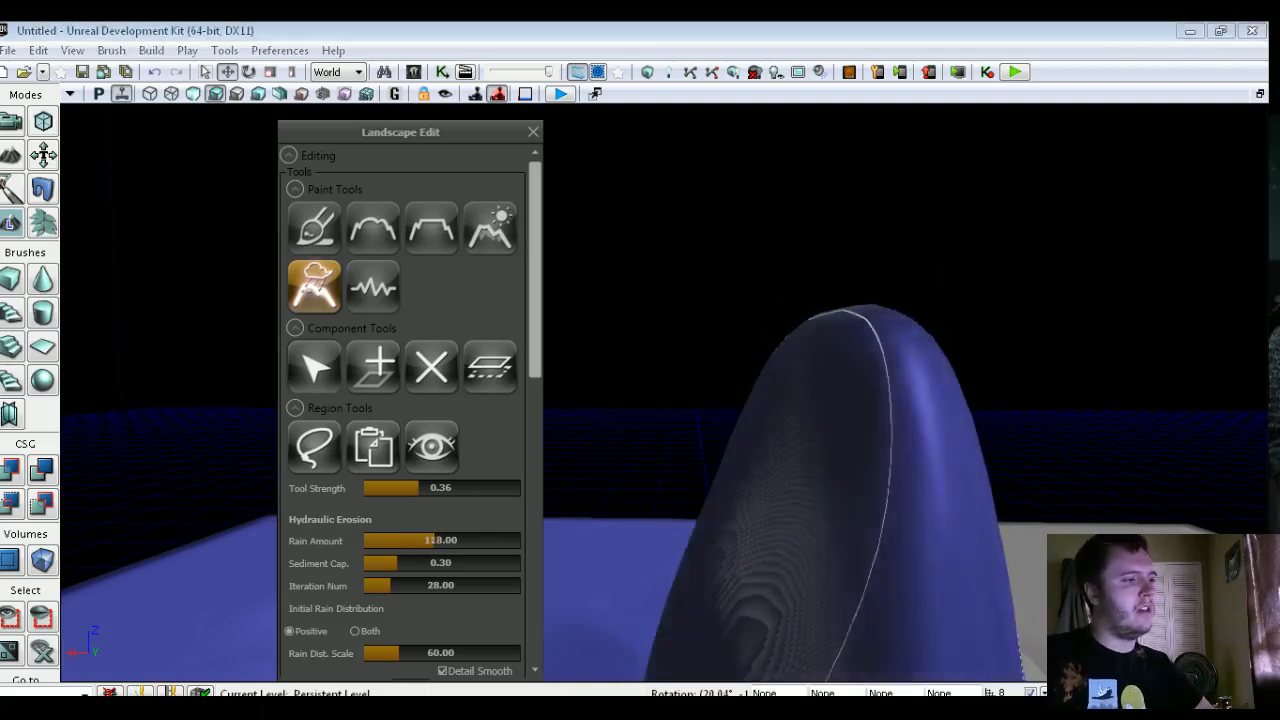
{"action": "left_click_drag", "start_coordinate": [822, 490], "coordinate": [832, 500], "text": "ctrl"}
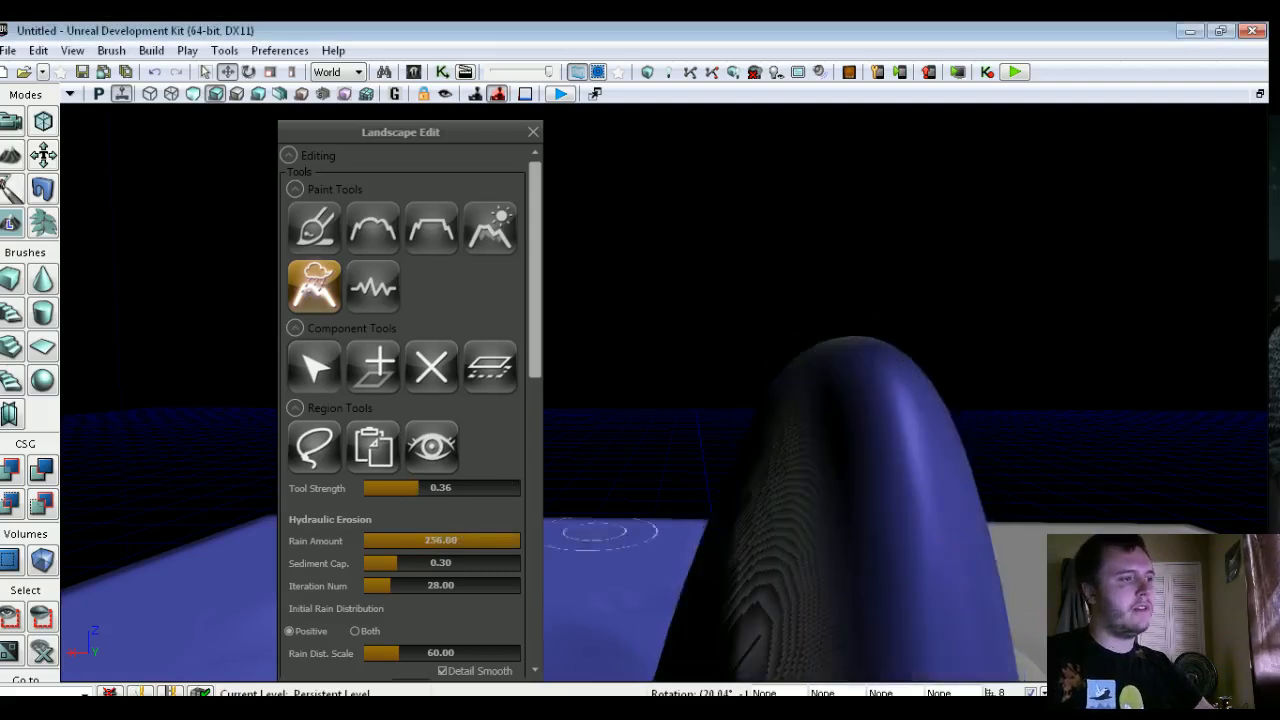
{"action": "left_click_drag", "start_coordinate": [397, 568], "coordinate": [489, 563]}
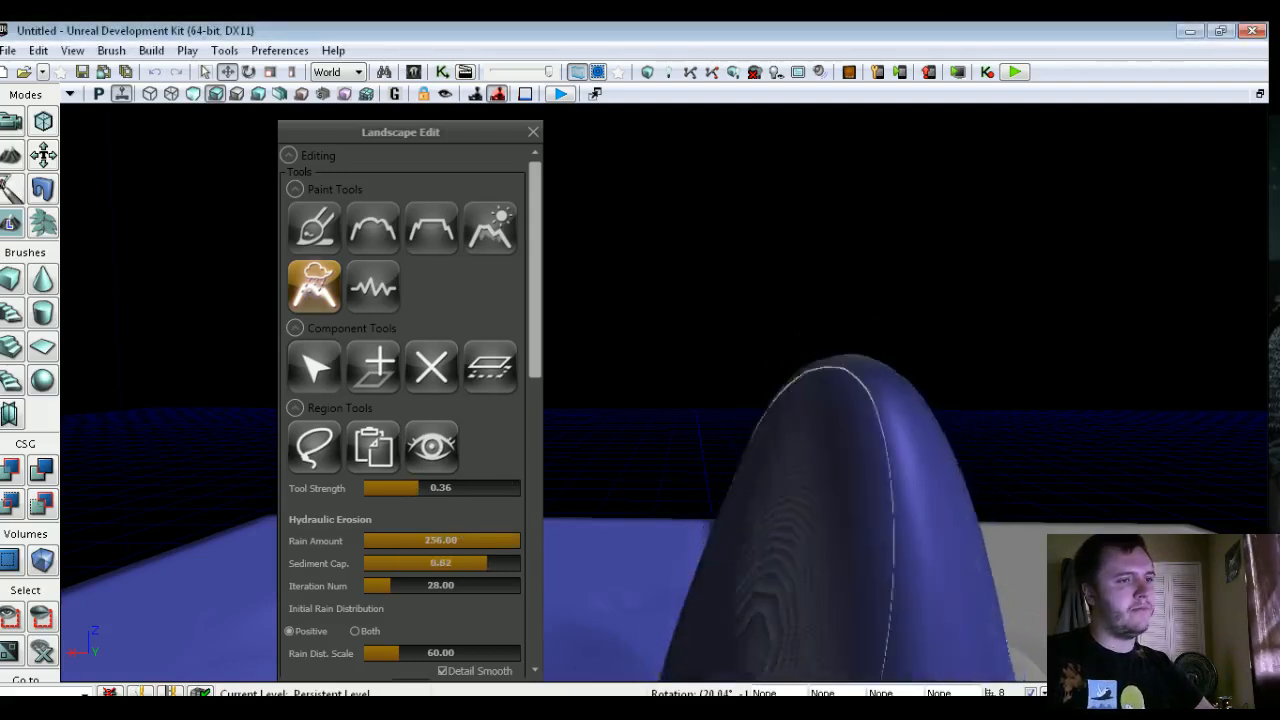
- Set the Hydraulic Erosion iteration number to 83 and apply it to the other side of the peak
{"action": "right_click_drag", "start_coordinate": [800, 450], "coordinate": [890, 450]}
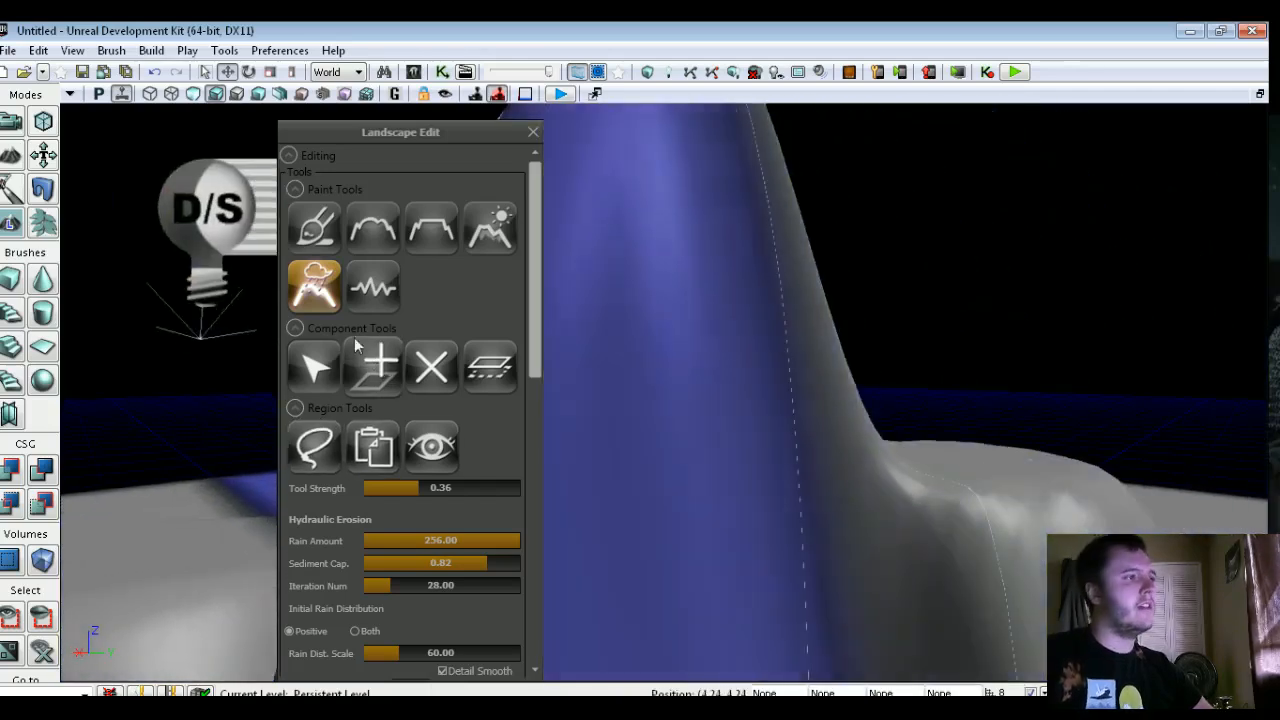
{"action": "left_click", "coordinate": [358, 289]}
{"action": "left_click", "coordinate": [315, 287]}
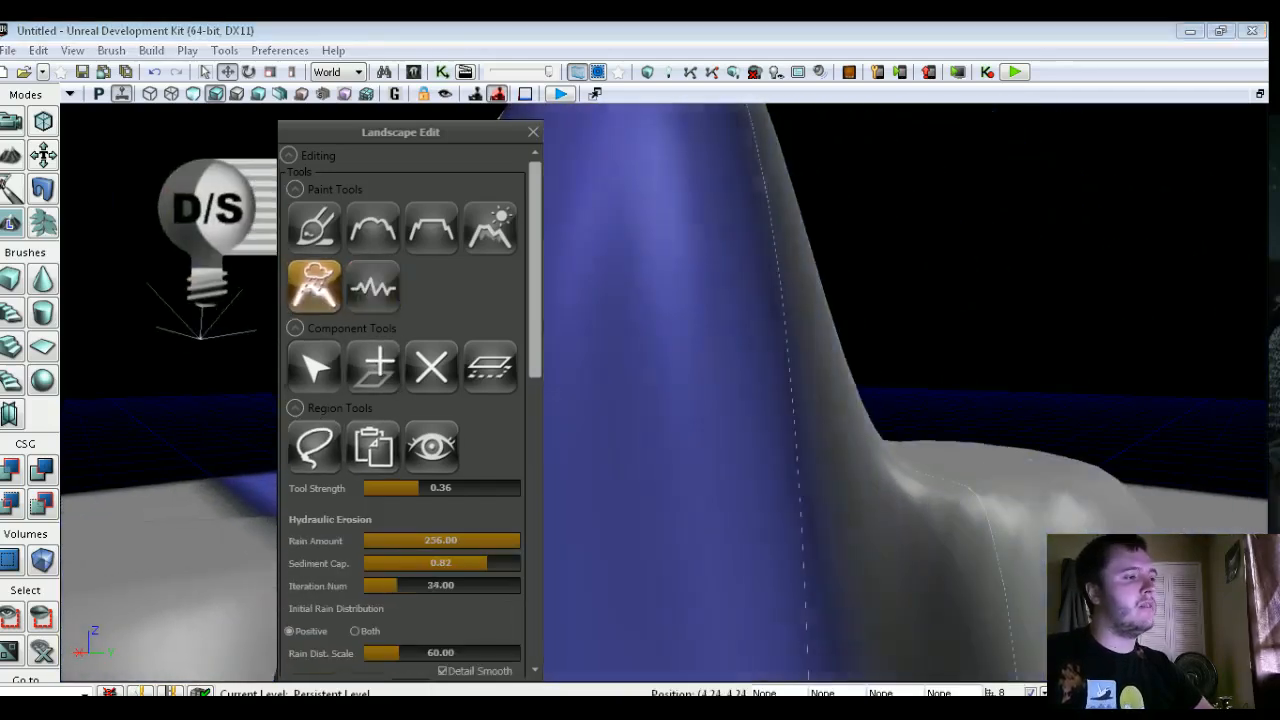
{"action": "mouse_move", "coordinate": [830, 450]}
{"action": "left_mouse_down", "text": "ctrl"}
{"action": "mouse_move", "coordinate": [720, 400]}
{"action": "mouse_move", "coordinate": [780, 400]}
{"action": "mouse_move", "coordinate": [710, 390]}
{"action": "left_mouse_up", "text": "ctrl"}
{"action": "mouse_move", "coordinate": [850, 400]}
{"action": "right_mouse_down"}
{"action": "mouse_move", "coordinate": [760, 400]}
{"action": "mouse_move", "coordinate": [870, 402]}
{"action": "right_mouse_up"}
- Smooth the transition between the peak's foot and the neighbouring mound at strength 0.36
{"action": "left_click", "coordinate": [489, 228]}
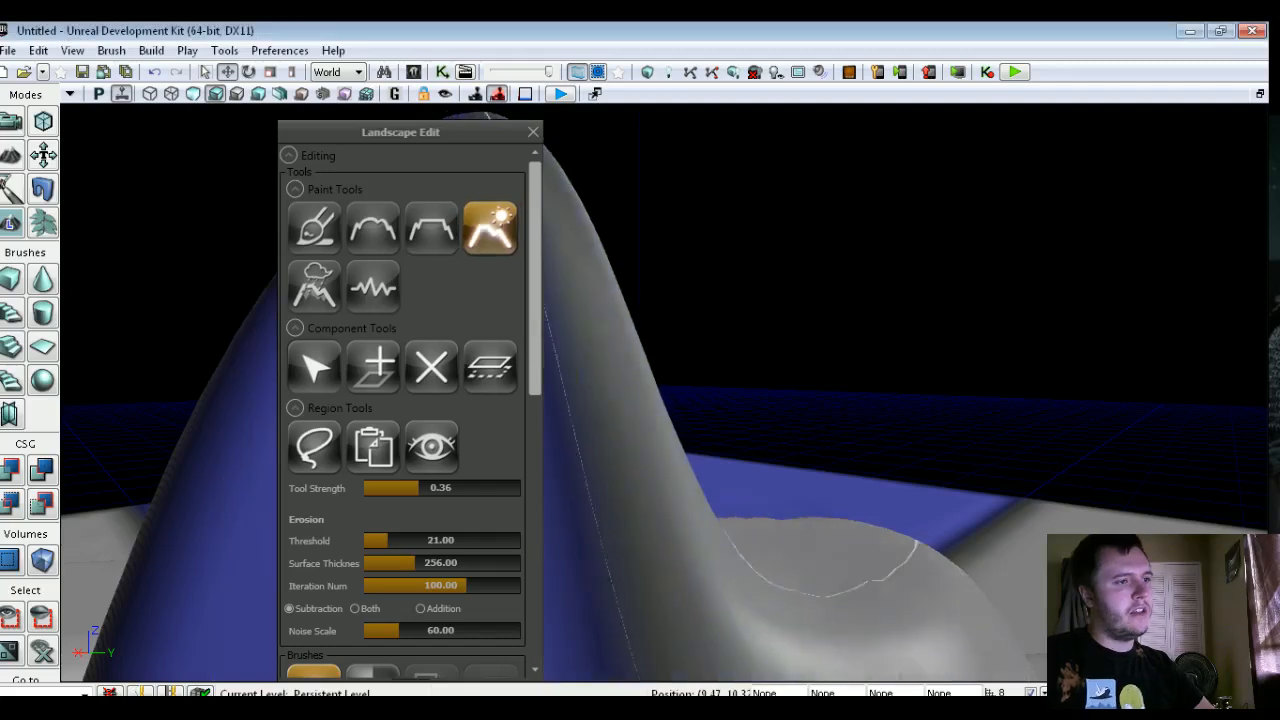
{"action": "middle_click_drag", "start_coordinate": [170, 115], "coordinate": [182, 157]}
{"action": "left_click", "coordinate": [373, 228]}
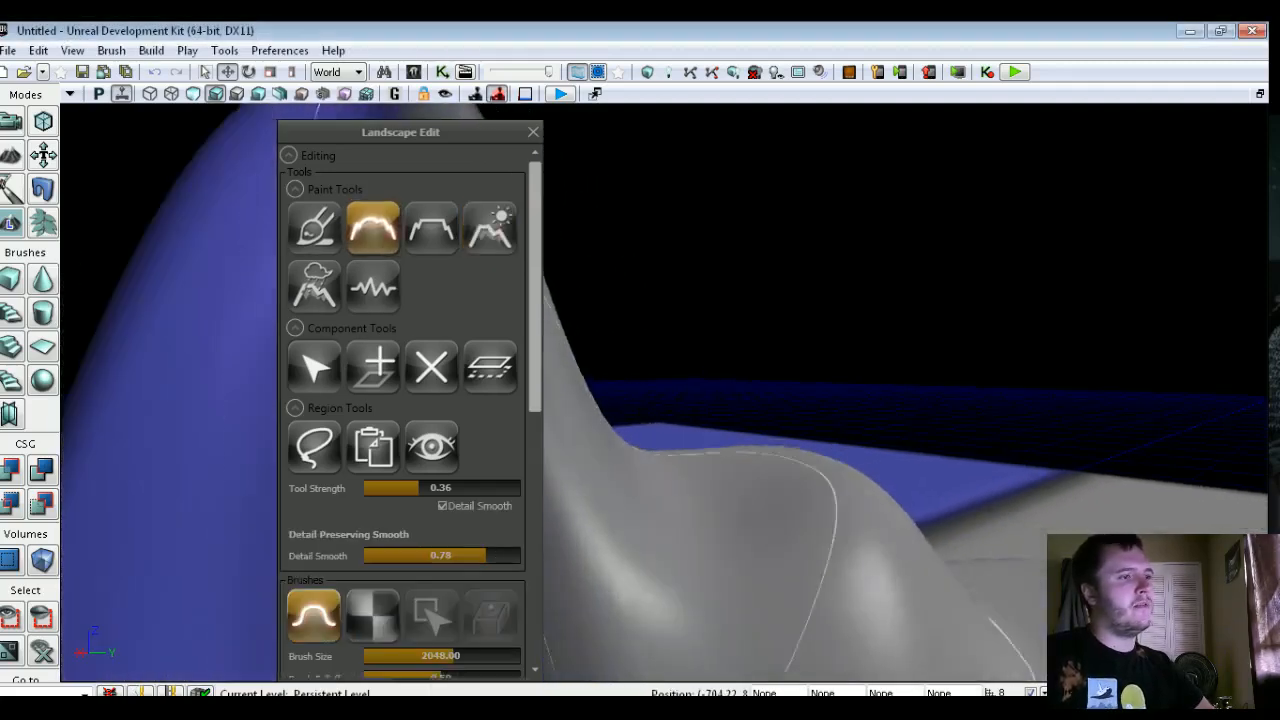
{"action": "mouse_move", "coordinate": [755, 600]}
{"action": "right_mouse_down"}
{"action": "mouse_move", "coordinate": [700, 520]}
{"action": "mouse_move", "coordinate": [735, 515]}
{"action": "mouse_move", "coordinate": [770, 620]}
{"action": "mouse_move", "coordinate": [715, 510]}
{"action": "mouse_move", "coordinate": [745, 610]}
{"action": "mouse_move", "coordinate": [780, 612]}
{"action": "right_mouse_up"}
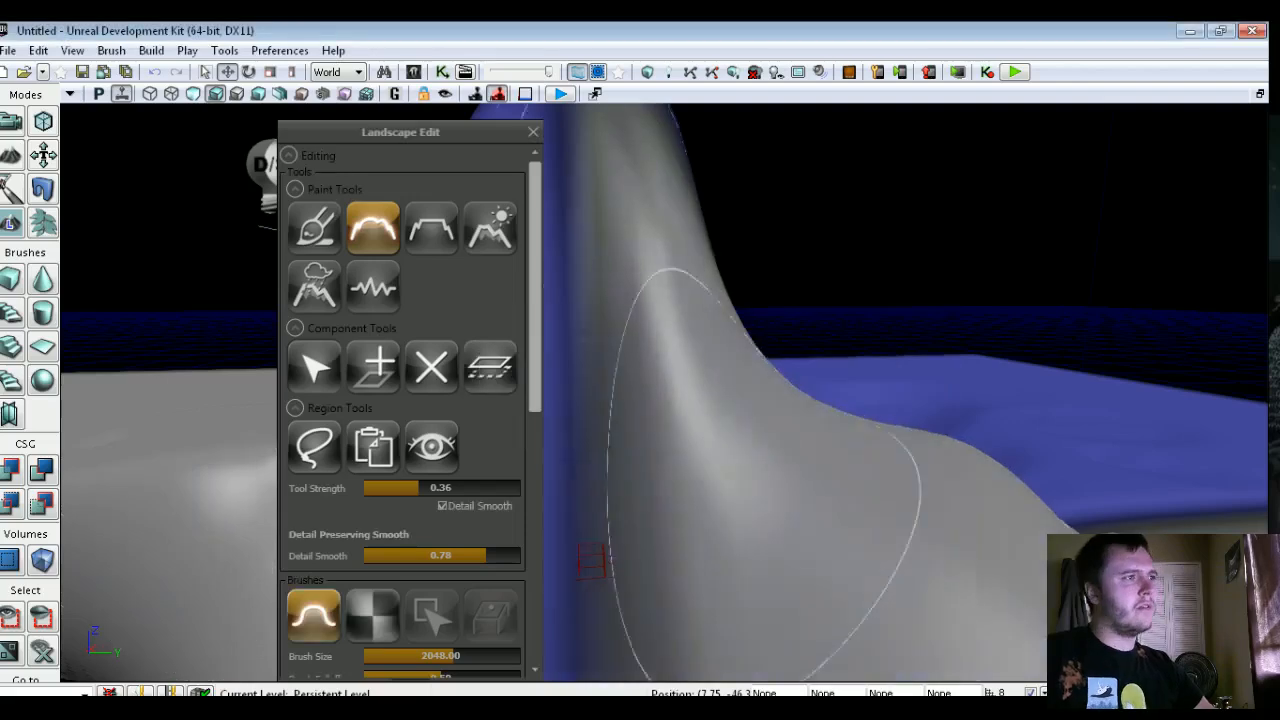
{"action": "left_click", "coordinate": [488, 232]}
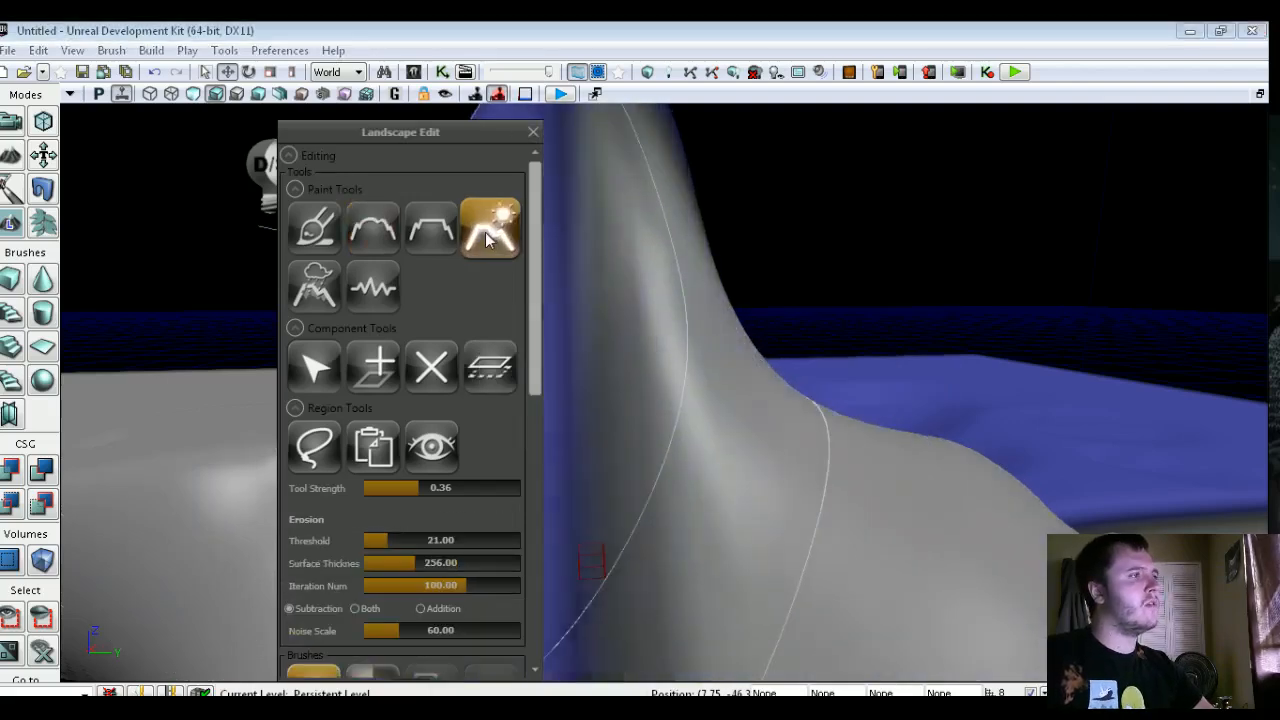
{"action": "left_click", "coordinate": [303, 300]}
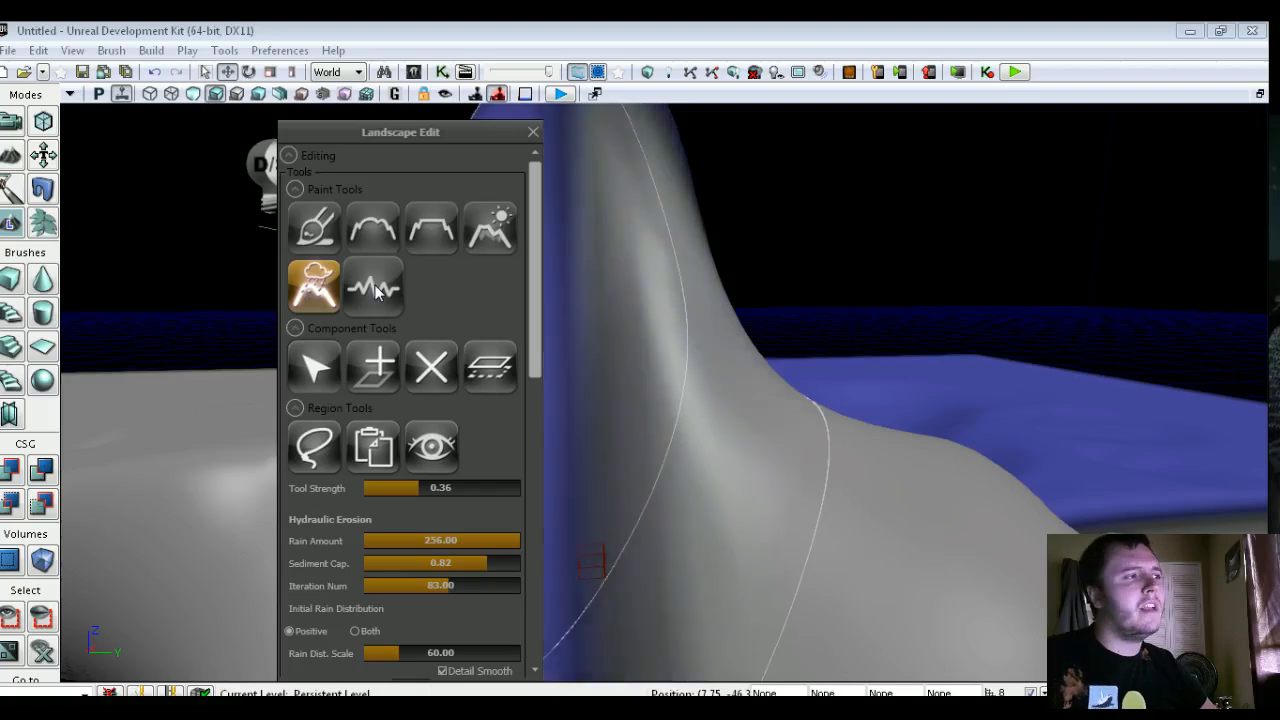
{"action": "right_click_drag", "start_coordinate": [640, 390], "coordinate": [560, 430]}
{"action": "middle_click_drag", "start_coordinate": [632, 392], "coordinate": [705, 402]}
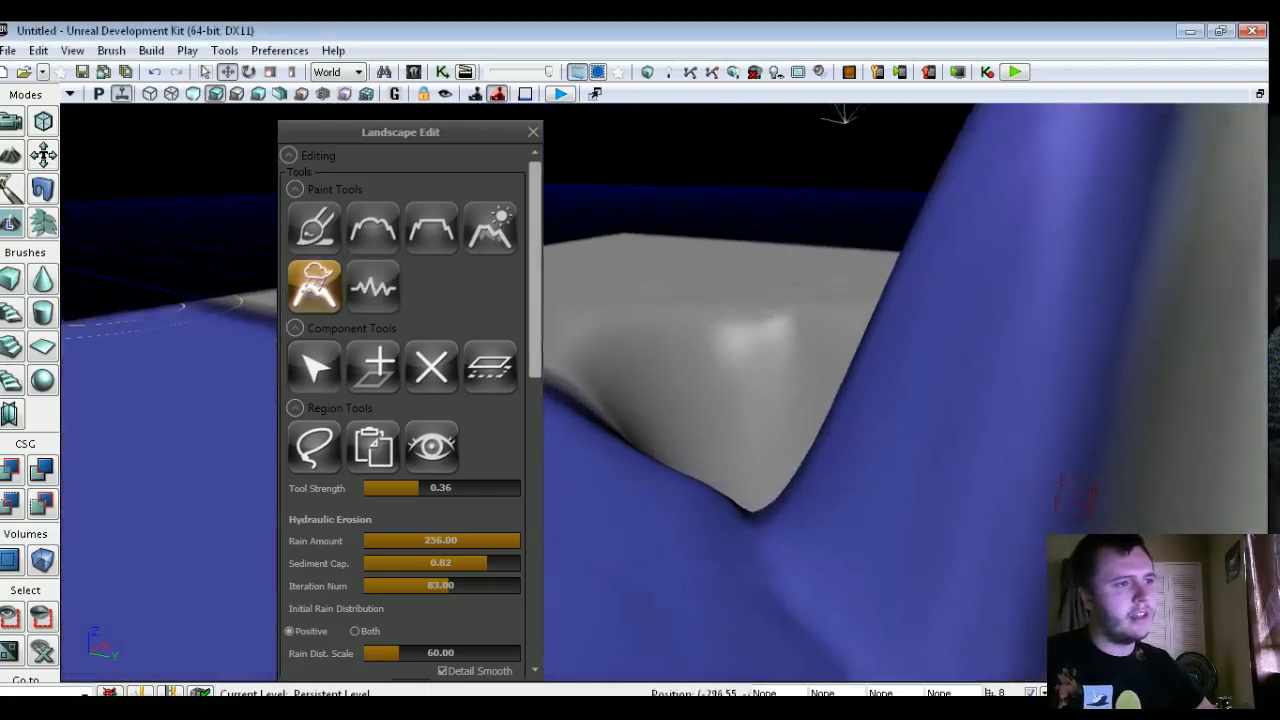
- Roughen a flat area of the landscape with the Noise tool at strength 0.36 and noise scale 128
{"action": "left_click", "coordinate": [397, 290]}
{"action": "mouse_move", "coordinate": [625, 385]}
{"action": "right_mouse_down"}
{"action": "mouse_move", "coordinate": [515, 395]}
{"action": "mouse_move", "coordinate": [656, 438]}
{"action": "mouse_move", "coordinate": [670, 400]}
{"action": "right_mouse_up"}
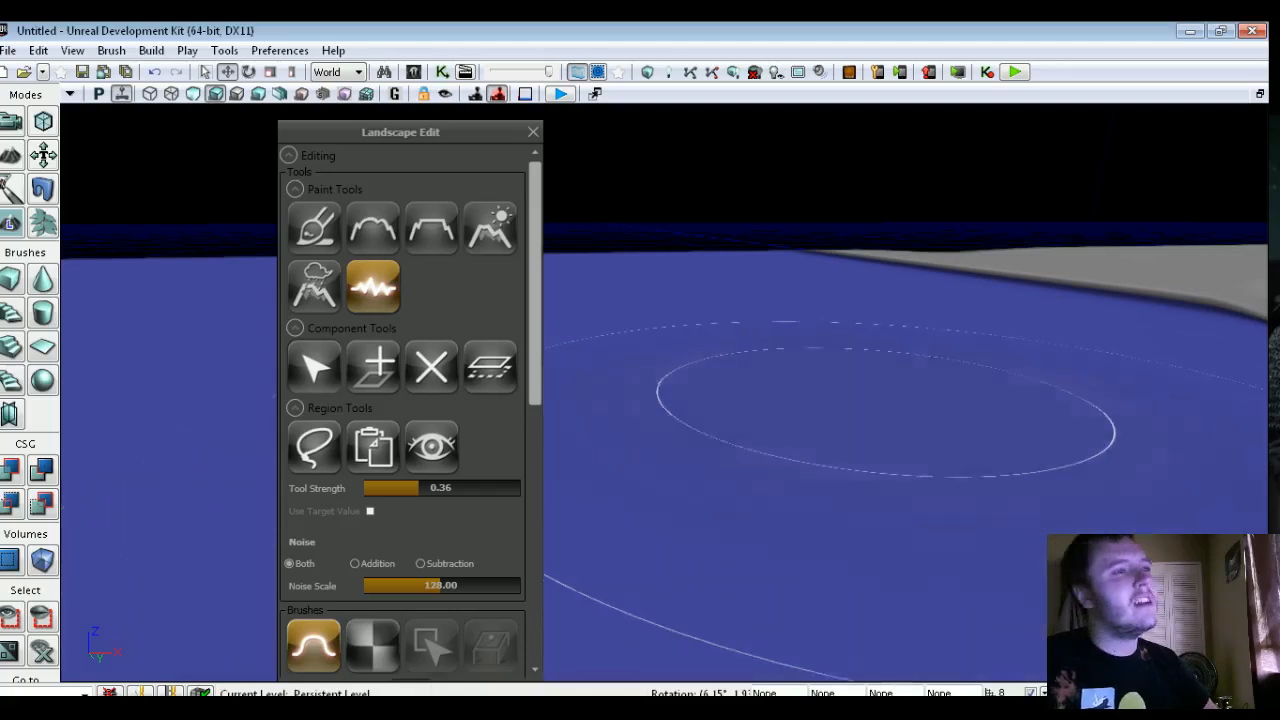
{"action": "left_click_drag", "start_coordinate": [860, 402], "coordinate": [772, 386], "text": "ctrl"}
{"action": "left_click_drag", "start_coordinate": [813, 332], "coordinate": [800, 370], "text": "ctrl"}
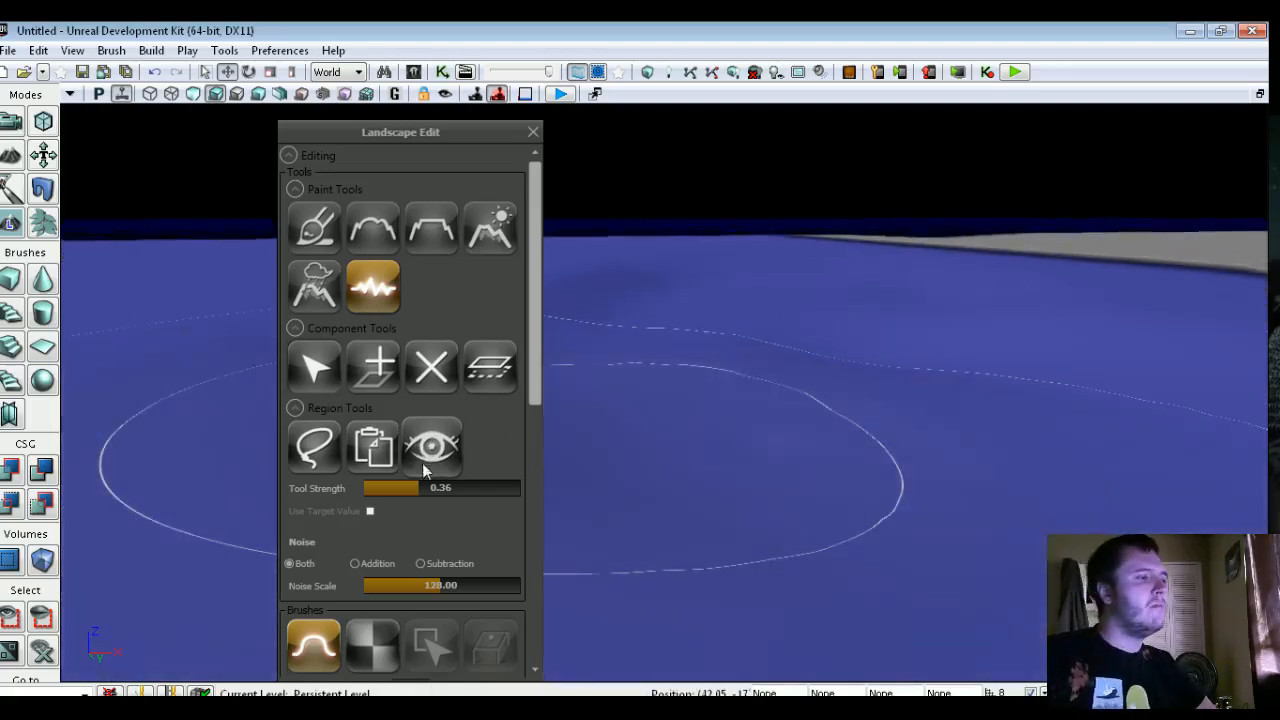
- Raise the Noise tool strength and paint more noise across the same area
{"action": "left_click_drag", "start_coordinate": [401, 487], "coordinate": [497, 487]}
{"action": "mouse_move", "coordinate": [800, 410]}
{"action": "left_mouse_down", "text": "ctrl"}
{"action": "mouse_move", "coordinate": [790, 320]}
{"action": "mouse_move", "coordinate": [840, 345]}
{"action": "left_mouse_up", "text": "ctrl"}
{"action": "mouse_move", "coordinate": [840, 345]}
{"action": "right_mouse_down"}
{"action": "mouse_move", "coordinate": [870, 350]}
{"action": "mouse_move", "coordinate": [960, 420]}
{"action": "mouse_move", "coordinate": [940, 450]}
{"action": "mouse_move", "coordinate": [935, 340]}
{"action": "right_mouse_up"}
{"action": "left_click_drag", "start_coordinate": [630, 390], "coordinate": [975, 480], "text": "ctrl"}
- Set the noise scale to 214.43 and the tool strength to 0.43, and paint coarser noise over the terrain
{"action": "left_click_drag", "start_coordinate": [430, 587], "coordinate": [494, 587]}
{"action": "left_click_drag", "start_coordinate": [468, 489], "coordinate": [429, 488]}
{"action": "right_click_drag", "start_coordinate": [640, 470], "coordinate": [550, 455]}
{"action": "mouse_move", "coordinate": [810, 400]}
{"action": "left_mouse_down", "text": "ctrl"}
{"action": "mouse_move", "coordinate": [814, 570]}
{"action": "mouse_move", "coordinate": [777, 528]}
{"action": "left_mouse_up", "text": "ctrl"}
{"action": "mouse_move", "coordinate": [777, 528]}
{"action": "middle_mouse_down"}
{"action": "mouse_move", "coordinate": [766, 354]}
{"action": "mouse_move", "coordinate": [620, 450]}
{"action": "middle_mouse_up"}
{"action": "left_click_drag", "start_coordinate": [620, 450], "coordinate": [630, 380]}
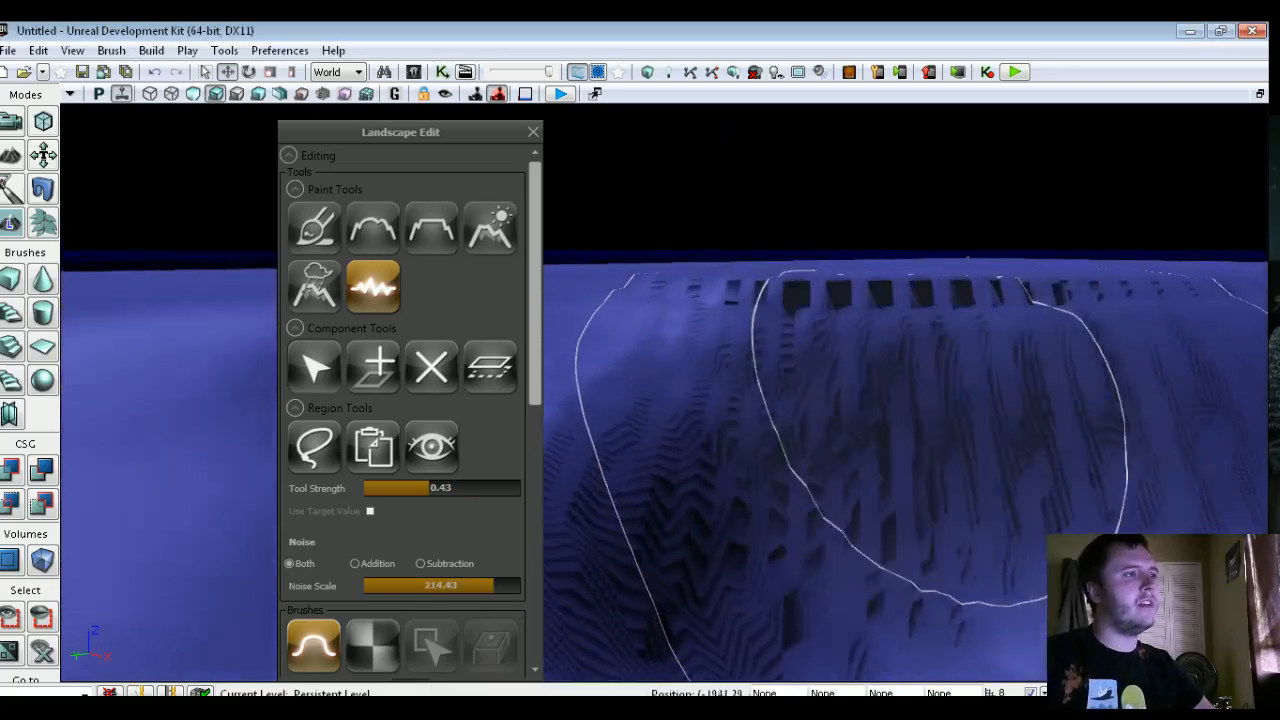
- Smooth the jagged noisy terrain with the Smooth tool at strength 0.43 and detail smooth 0.78
{"action": "left_click", "coordinate": [375, 226]}
{"action": "mouse_move", "coordinate": [860, 400]}
{"action": "left_mouse_down", "text": "ctrl"}
{"action": "mouse_move", "coordinate": [886, 276]}
{"action": "mouse_move", "coordinate": [1080, 370]}
{"action": "mouse_move", "coordinate": [640, 430]}
{"action": "left_mouse_up", "text": "ctrl"}
{"action": "right_click_drag", "start_coordinate": [640, 430], "coordinate": [760, 430]}
{"action": "mouse_move", "coordinate": [1120, 355]}
{"action": "left_mouse_down", "text": "ctrl"}
{"action": "mouse_move", "coordinate": [610, 440]}
{"action": "mouse_move", "coordinate": [820, 360]}
{"action": "mouse_move", "coordinate": [590, 425]}
{"action": "mouse_move", "coordinate": [757, 365]}
{"action": "left_mouse_up", "text": "ctrl"}
{"action": "left_click_drag", "start_coordinate": [560, 430], "coordinate": [1150, 370], "text": "ctrl"}
{"action": "mouse_move", "coordinate": [760, 430]}
{"action": "right_mouse_down"}
{"action": "mouse_move", "coordinate": [1085, 430]}
{"action": "mouse_move", "coordinate": [995, 430]}
{"action": "right_mouse_up"}
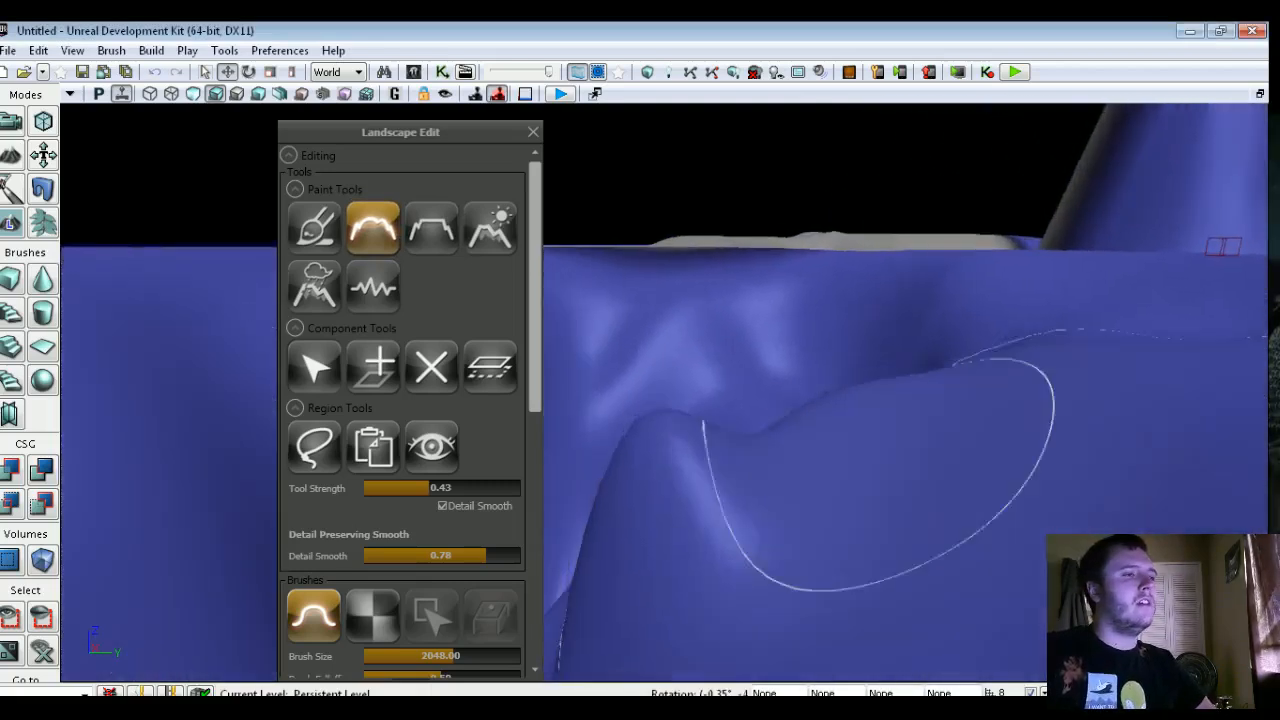
- Soften the remaining mounds and hollows around the roughened area with further Smooth strokes
{"action": "left_click_drag", "start_coordinate": [770, 430], "coordinate": [660, 390], "text": "ctrl"}
{"action": "right_click_drag", "start_coordinate": [1005, 350], "coordinate": [850, 346]}
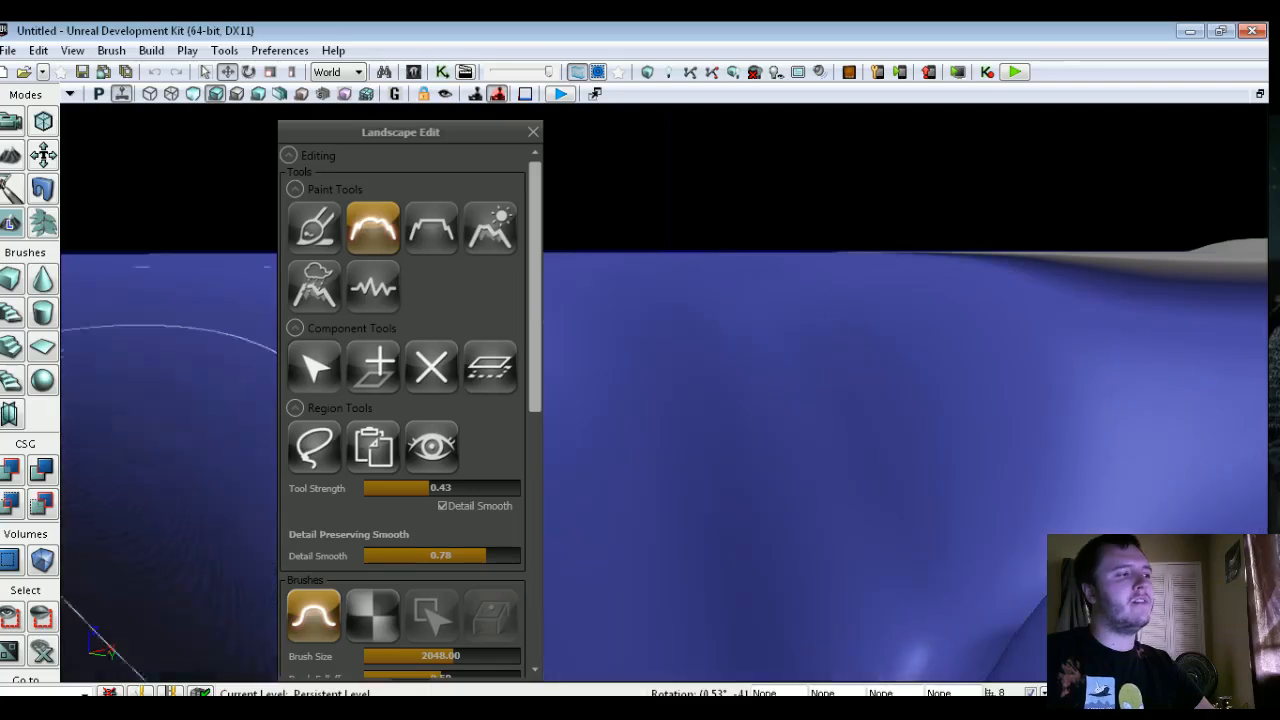
{"action": "left_click_drag", "start_coordinate": [920, 350], "coordinate": [1110, 340]}
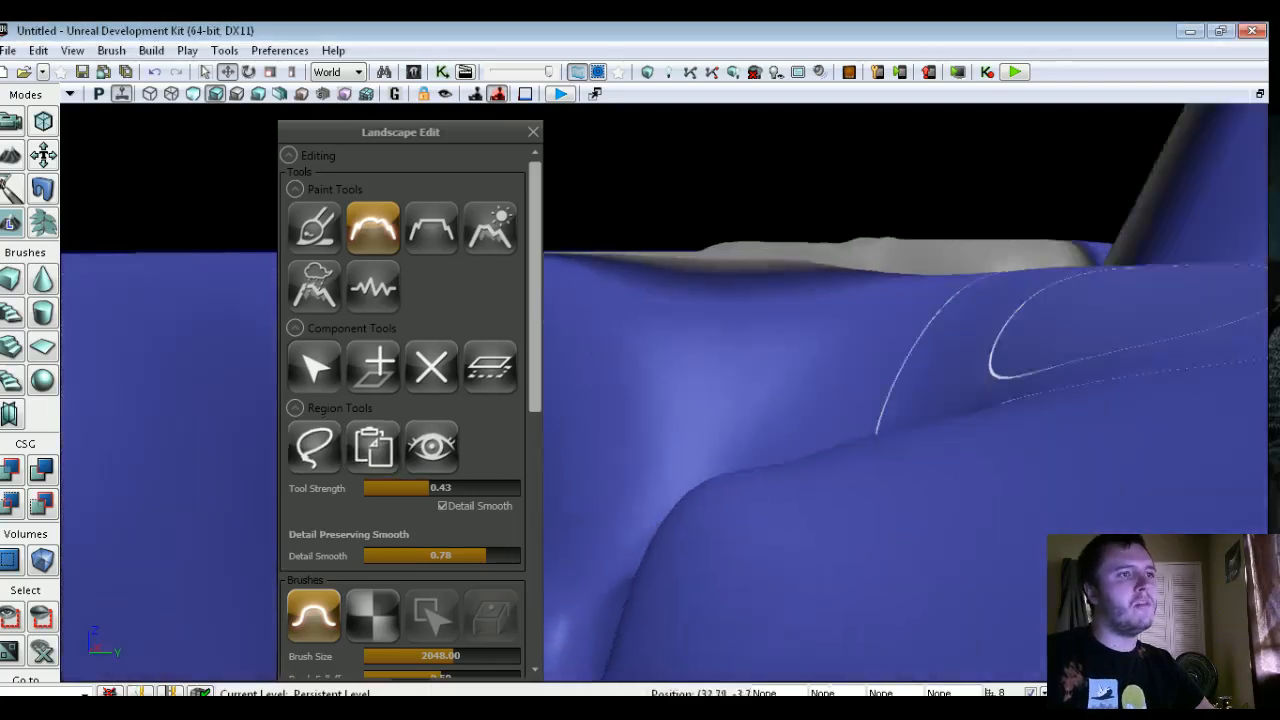
{"action": "mouse_move", "coordinate": [780, 275]}
{"action": "right_mouse_down"}
{"action": "mouse_move", "coordinate": [840, 272]}
{"action": "mouse_move", "coordinate": [1140, 480]}
{"action": "mouse_move", "coordinate": [900, 372]}
{"action": "right_mouse_up"}
{"action": "mouse_move", "coordinate": [900, 372]}
{"action": "left_mouse_down", "text": "ctrl"}
{"action": "mouse_move", "coordinate": [755, 535]}
{"action": "mouse_move", "coordinate": [600, 480]}
{"action": "mouse_move", "coordinate": [814, 422]}
{"action": "left_mouse_up", "text": "ctrl"}
{"action": "mouse_move", "coordinate": [814, 422]}
{"action": "right_mouse_down"}
{"action": "mouse_move", "coordinate": [545, 345]}
{"action": "mouse_move", "coordinate": [745, 435]}
{"action": "mouse_move", "coordinate": [814, 371]}
{"action": "mouse_move", "coordinate": [880, 257]}
{"action": "mouse_move", "coordinate": [910, 290]}
{"action": "mouse_move", "coordinate": [908, 271]}
{"action": "mouse_move", "coordinate": [855, 362]}
{"action": "right_mouse_up"}
{"action": "mouse_move", "coordinate": [855, 362]}
{"action": "left_mouse_down", "text": "ctrl"}
{"action": "mouse_move", "coordinate": [905, 372]}
{"action": "mouse_move", "coordinate": [1130, 318]}
{"action": "mouse_move", "coordinate": [862, 370]}
{"action": "left_mouse_up", "text": "ctrl"}
{"action": "mouse_move", "coordinate": [640, 368]}
{"action": "right_mouse_down"}
{"action": "mouse_move", "coordinate": [695, 382]}
{"action": "mouse_move", "coordinate": [1190, 368]}
{"action": "mouse_move", "coordinate": [500, 540]}
{"action": "mouse_move", "coordinate": [285, 405]}
{"action": "mouse_move", "coordinate": [400, 485]}
{"action": "mouse_move", "coordinate": [415, 670]}
{"action": "mouse_move", "coordinate": [1000, 430]}
{"action": "mouse_move", "coordinate": [600, 480]}
{"action": "right_mouse_up"}
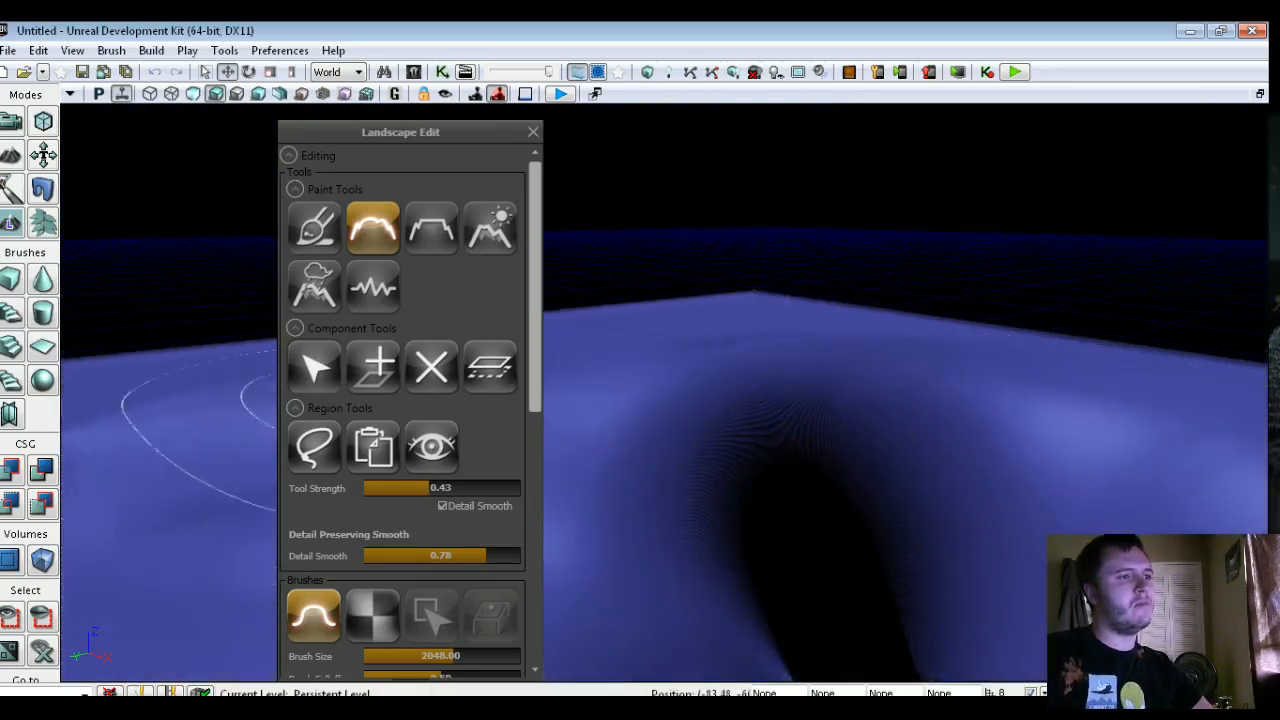
{"action": "right_click_drag", "start_coordinate": [600, 430], "coordinate": [400, 450]}
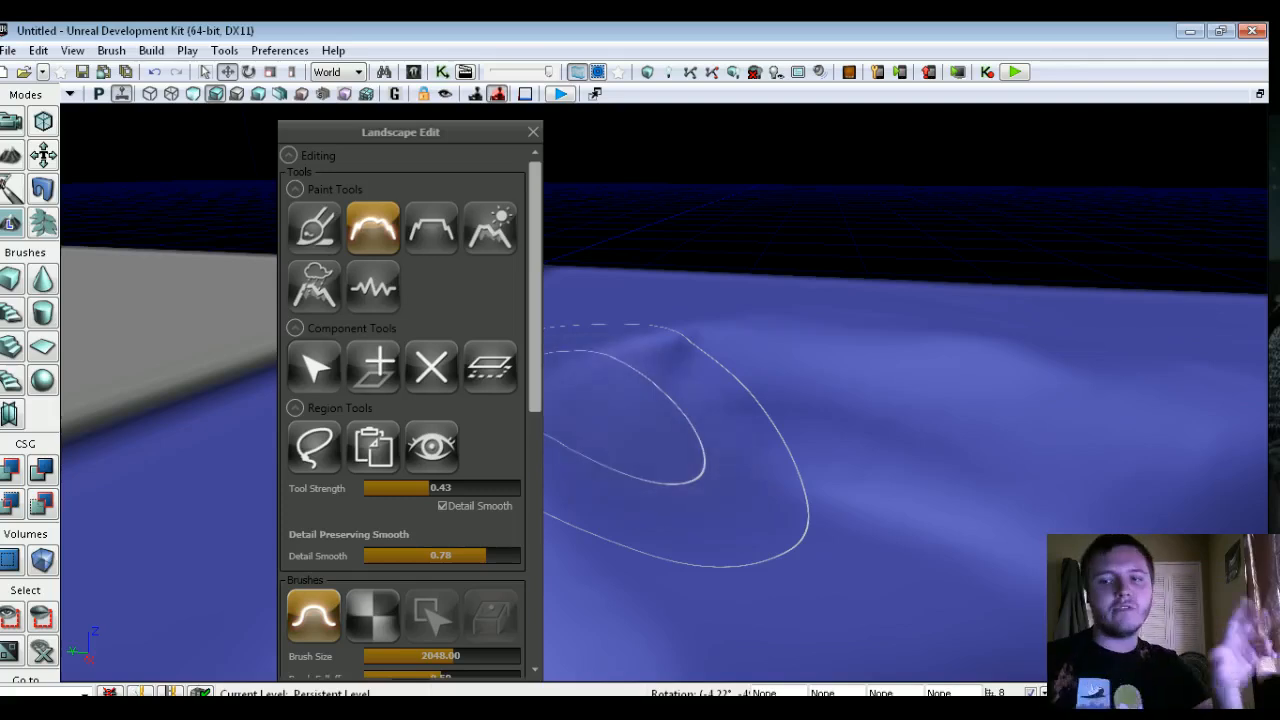
{"action": "left_click_drag", "start_coordinate": [537, 334], "coordinate": [534, 489]}
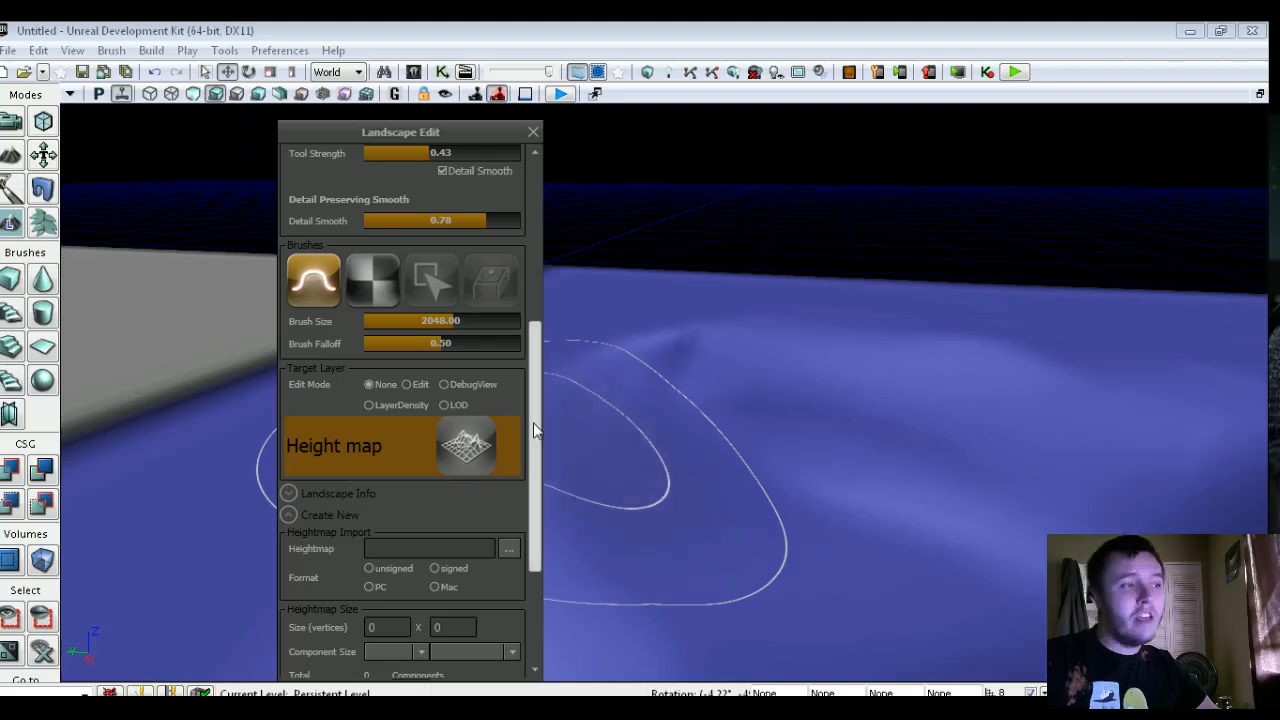
{"action": "left_click_drag", "start_coordinate": [533, 422], "coordinate": [534, 166]}
{"action": "left_click", "coordinate": [322, 230]}
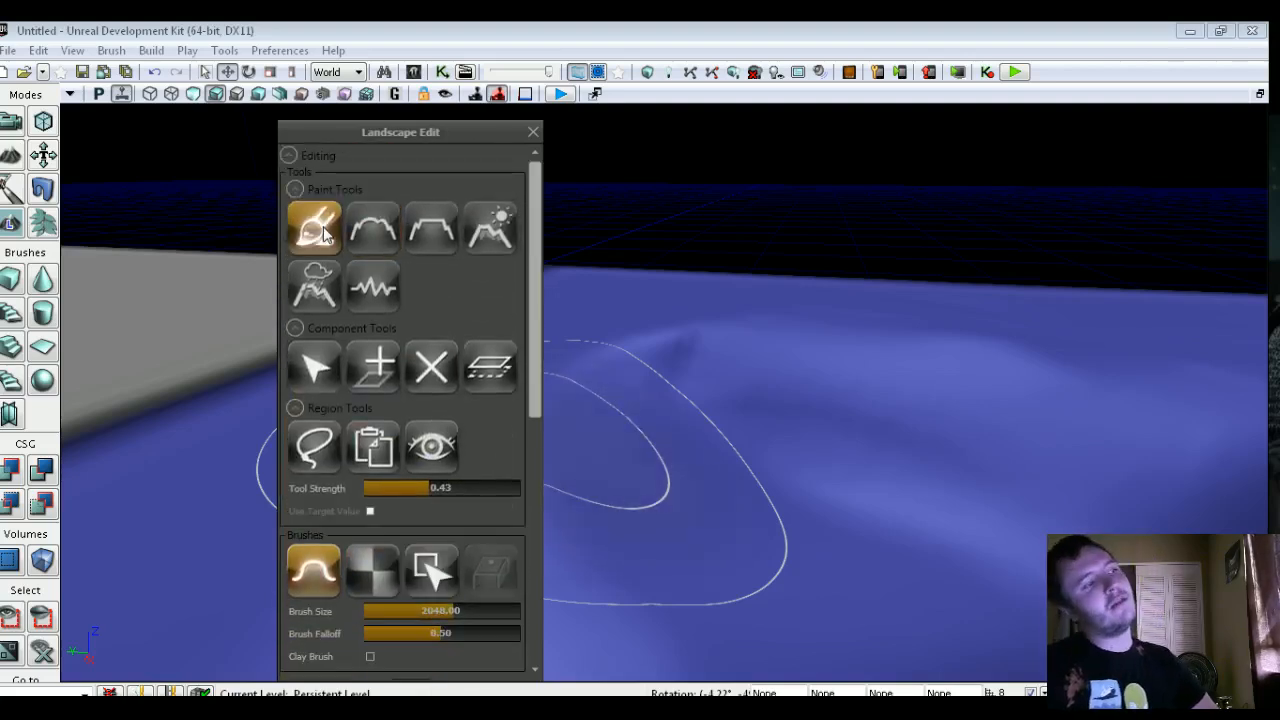
{"action": "mouse_move", "coordinate": [868, 428]}
{"action": "right_mouse_down"}
{"action": "mouse_move", "coordinate": [650, 420]}
{"action": "mouse_move", "coordinate": [590, 448]}
{"action": "mouse_move", "coordinate": [690, 190]}
{"action": "right_mouse_up"}
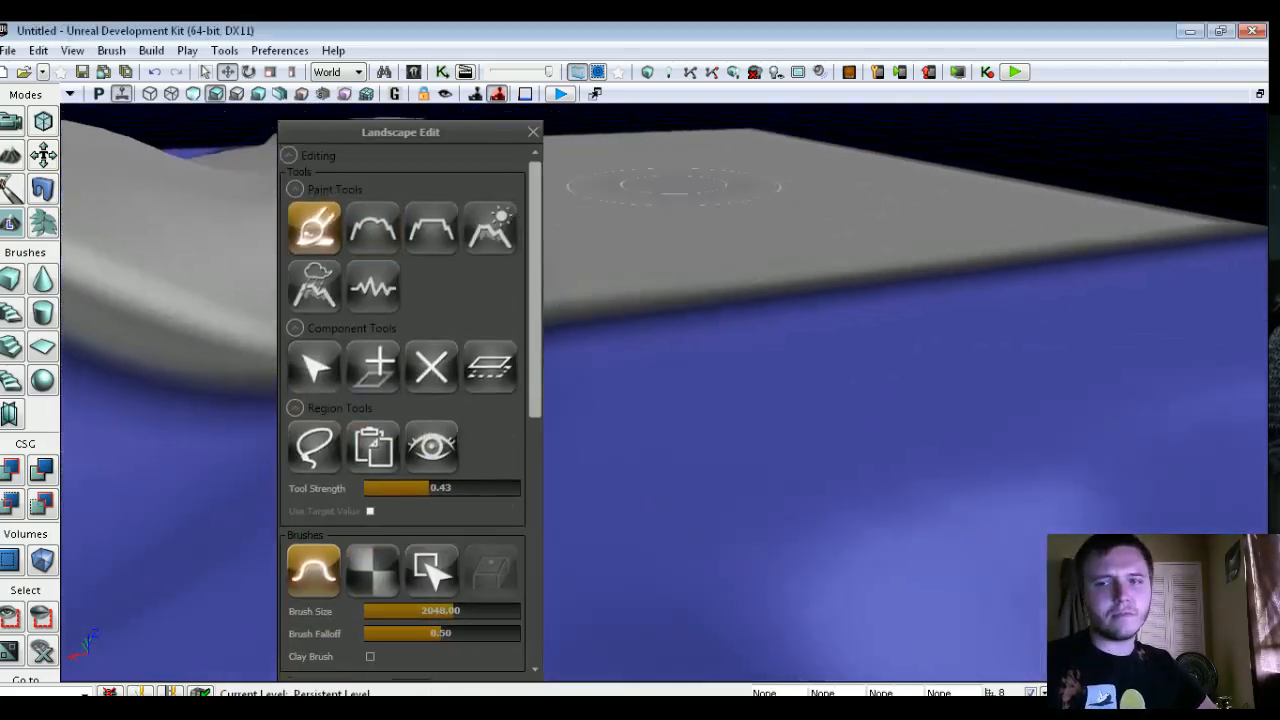
{"action": "right_click_drag", "start_coordinate": [742, 446], "coordinate": [640, 446]}
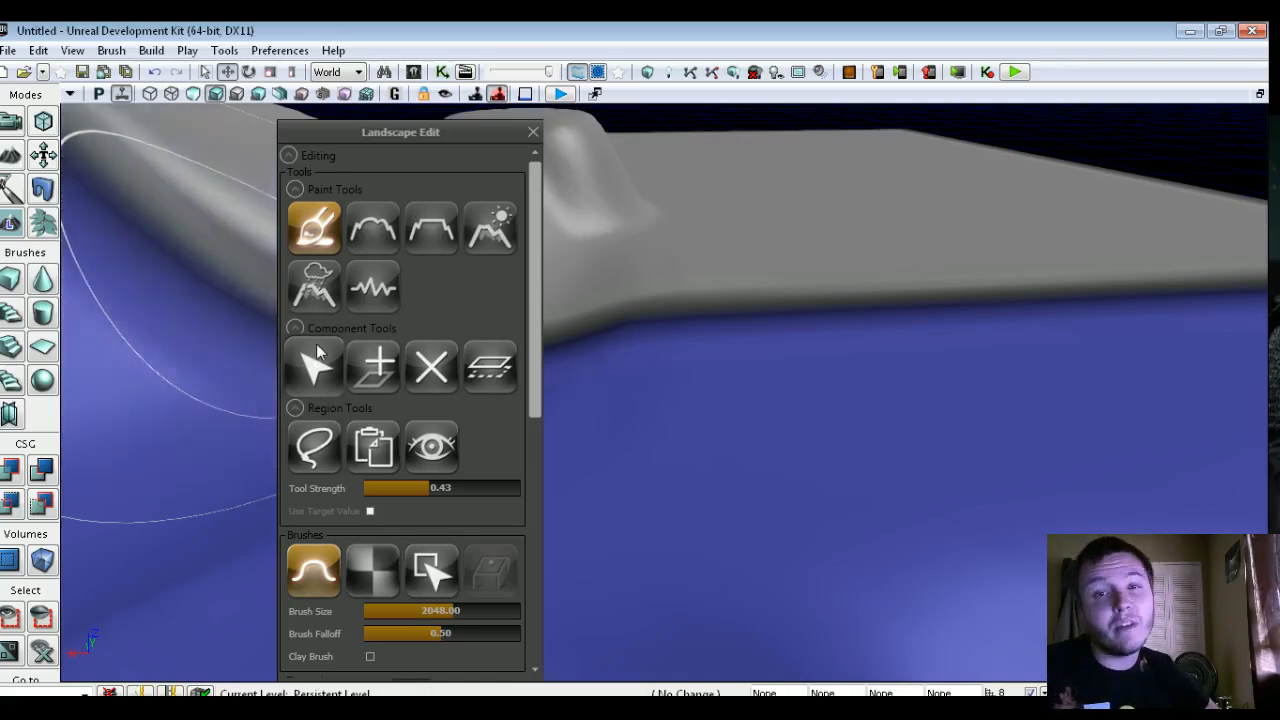
{"action": "middle_click_drag", "start_coordinate": [835, 237], "coordinate": [888, 308]}
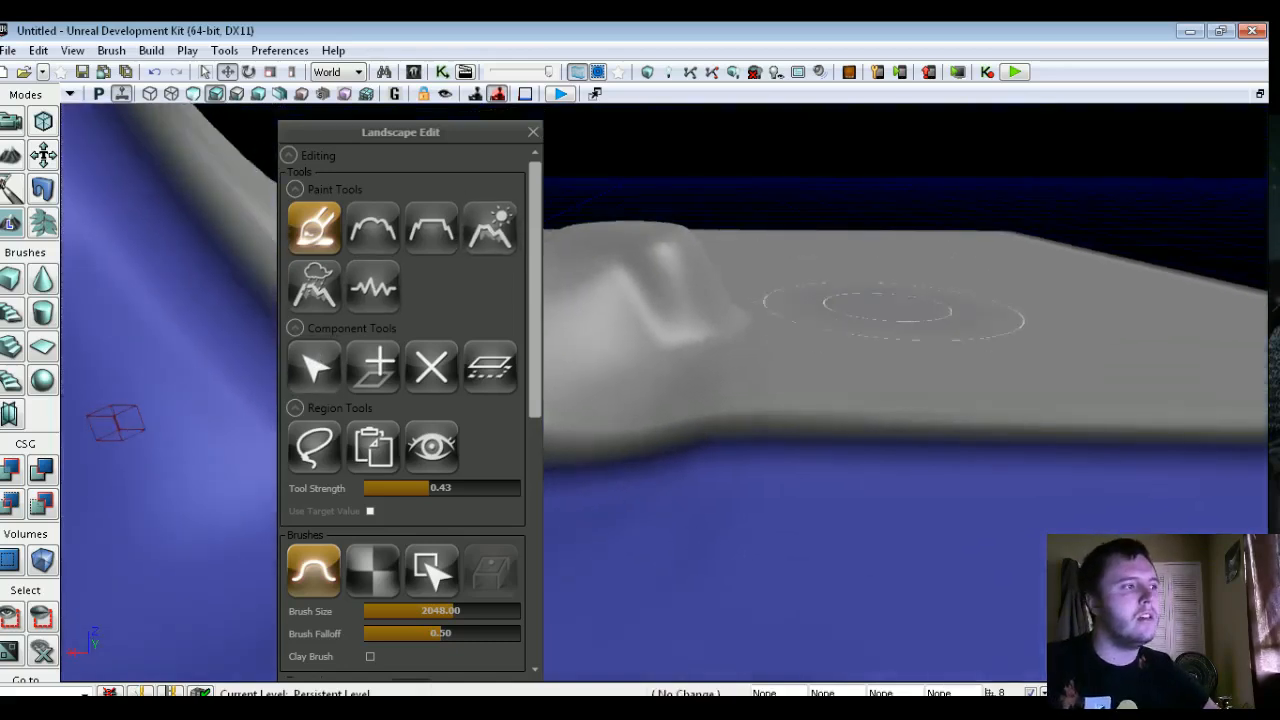
{"action": "right_click_drag", "start_coordinate": [925, 290], "coordinate": [1049, 265]}
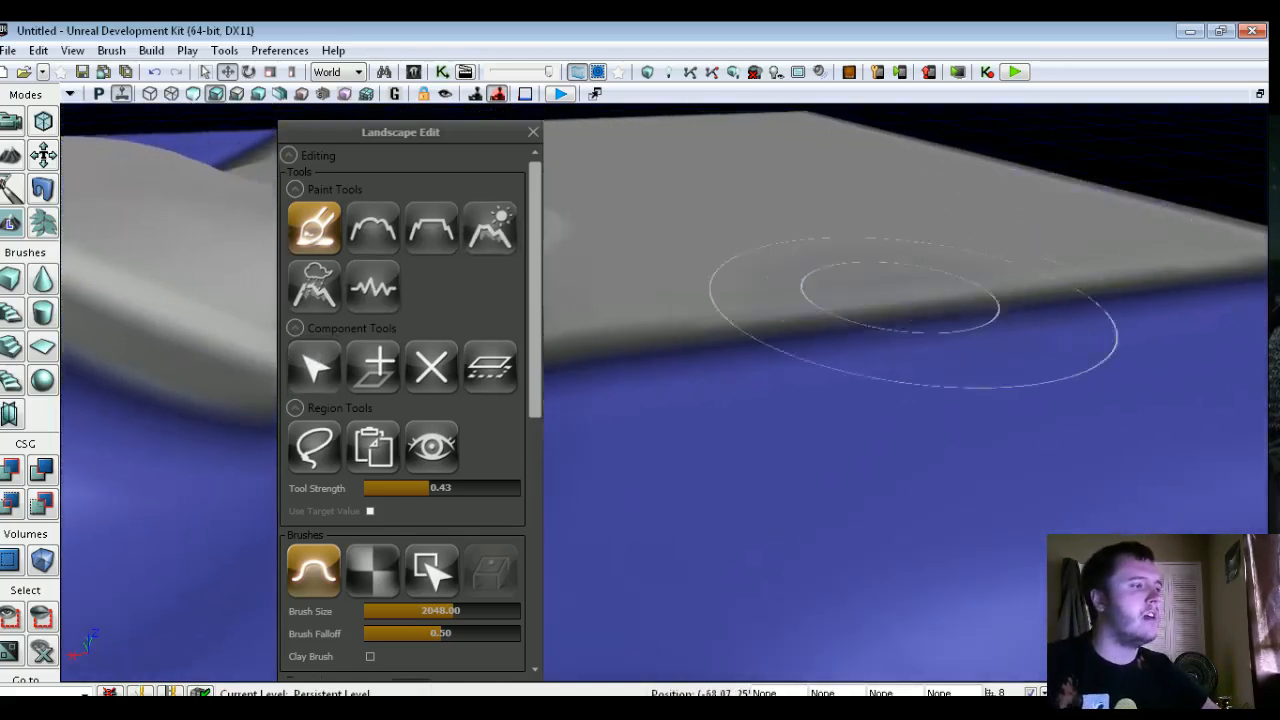
- Try to add a landscape component beyond the outer edge with the Add Component tool
{"action": "left_click", "coordinate": [314, 366]}
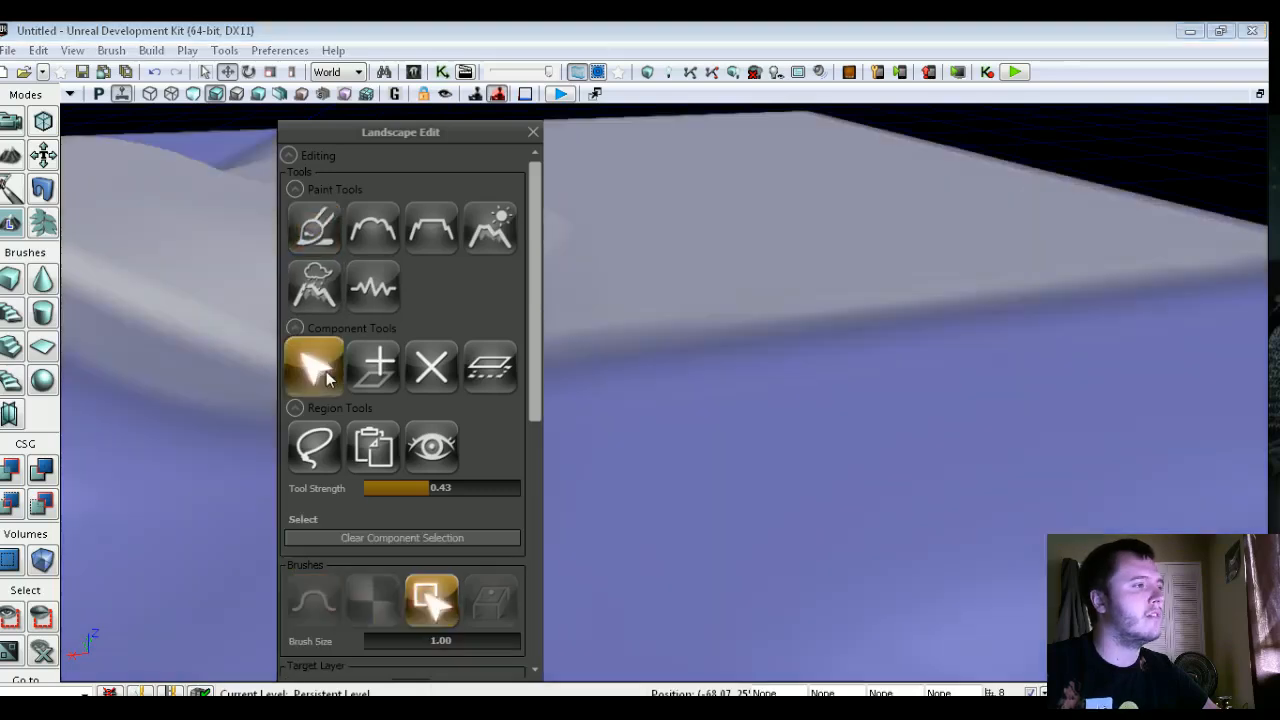
{"action": "right_click_drag", "start_coordinate": [800, 380], "coordinate": [650, 360]}
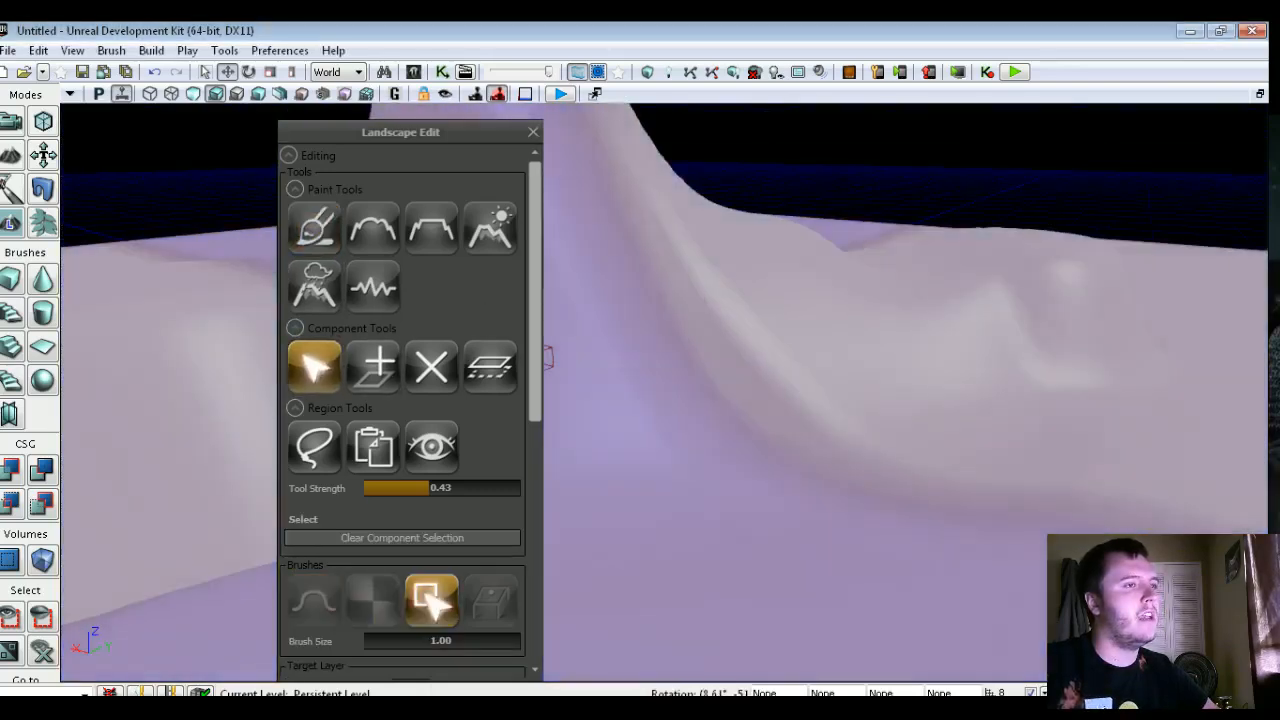
{"action": "middle_click_drag", "start_coordinate": [720, 400], "coordinate": [715, 250]}
{"action": "left_click", "coordinate": [376, 367]}
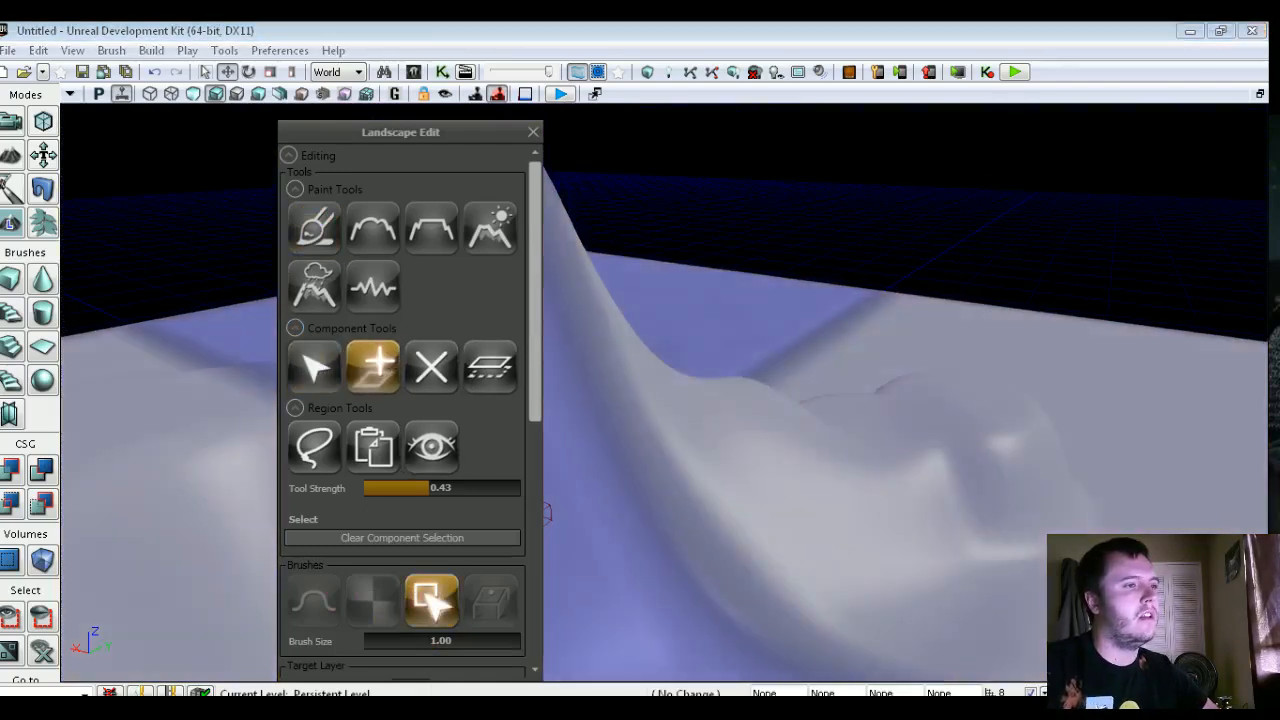
{"action": "right_click_drag", "start_coordinate": [680, 385], "coordinate": [1140, 290]}
{"action": "left_click", "coordinate": [1029, 286], "text": "ctrl"}
{"action": "right_click_drag", "start_coordinate": [900, 420], "coordinate": [829, 476]}
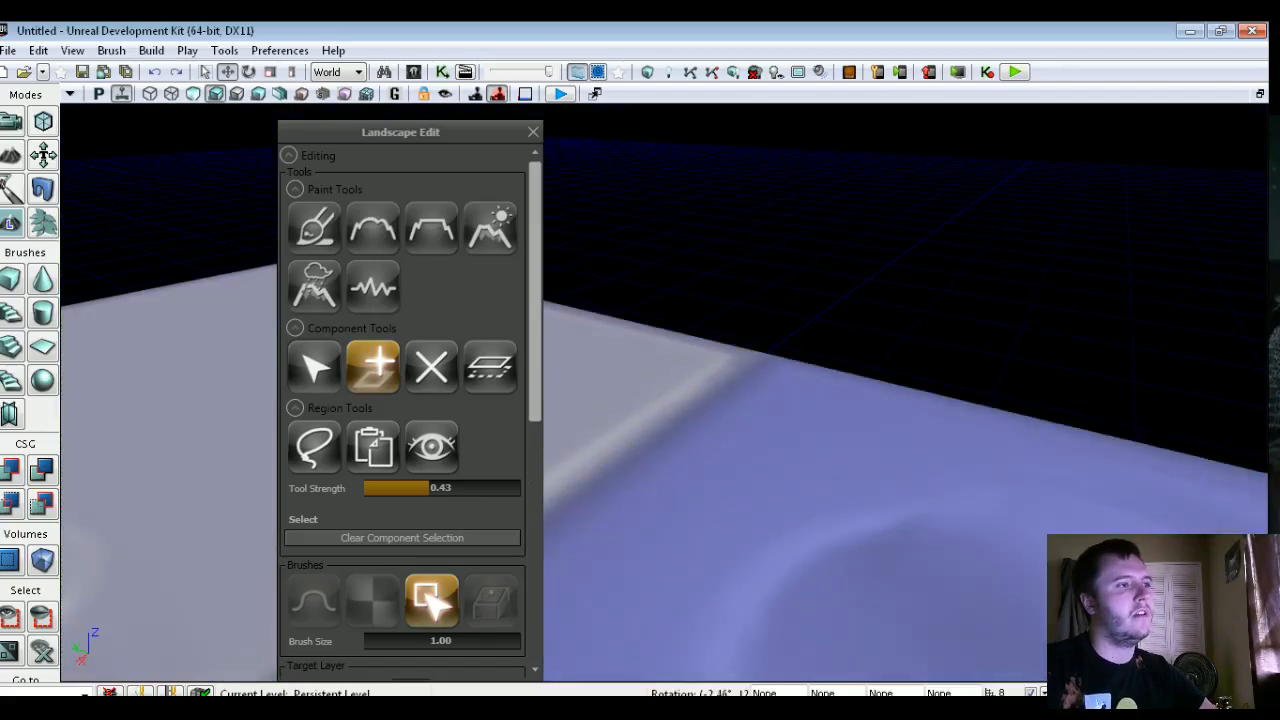
- Delete the landscape component under the brush with the Delete Component tool and undo the deletion
{"action": "left_click", "coordinate": [446, 367]}
{"action": "right_click_drag", "start_coordinate": [900, 350], "coordinate": [688, 338]}
{"action": "left_click", "coordinate": [688, 338], "text": "ctrl"}
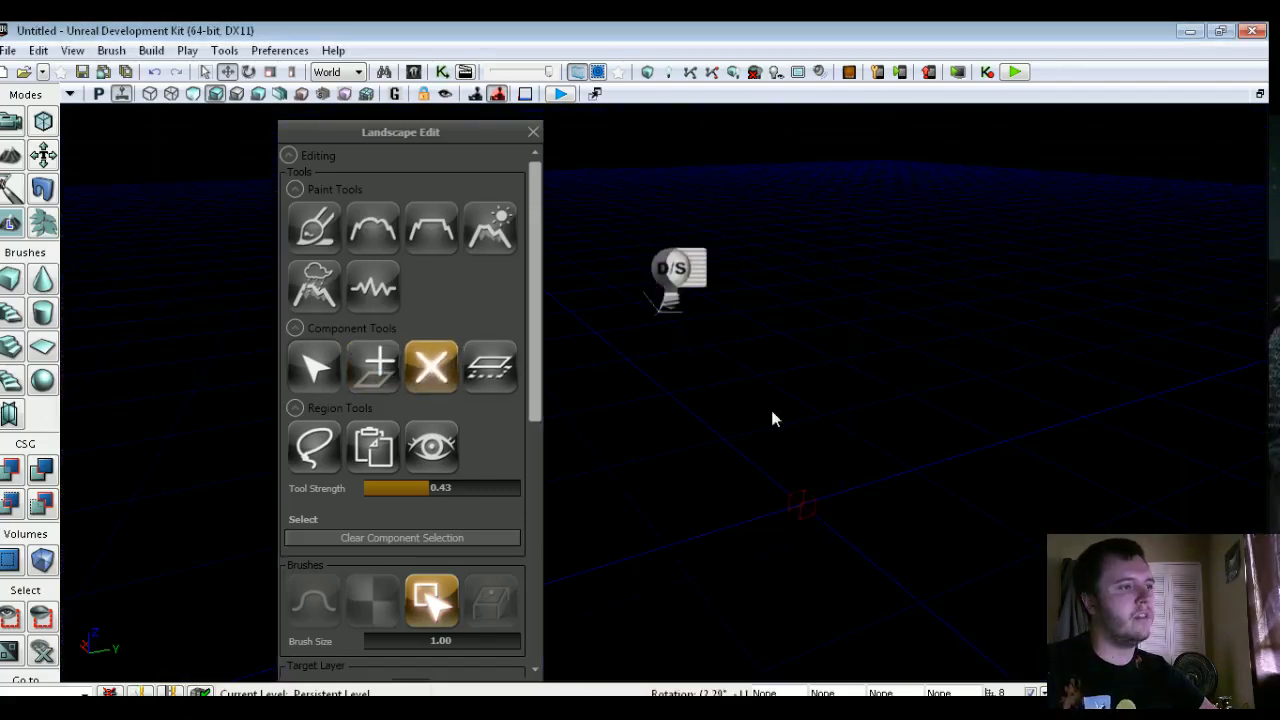
{"action": "key", "text": "ctrl+z"}
{"action": "right_click_drag", "start_coordinate": [771, 411], "coordinate": [604, 440]}
- Clear the component selection and try a brush size of 15 with the Delete Component tool
{"action": "left_click", "coordinate": [314, 367]}
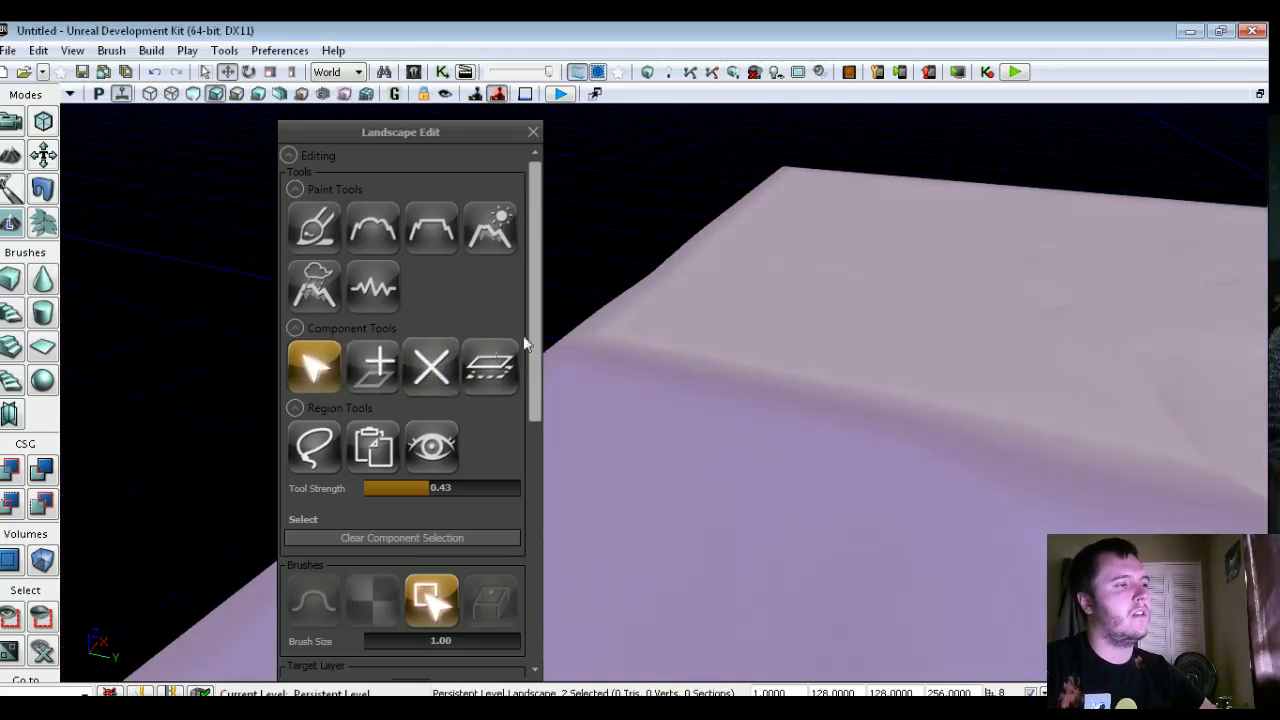
{"action": "left_click", "coordinate": [403, 532]}
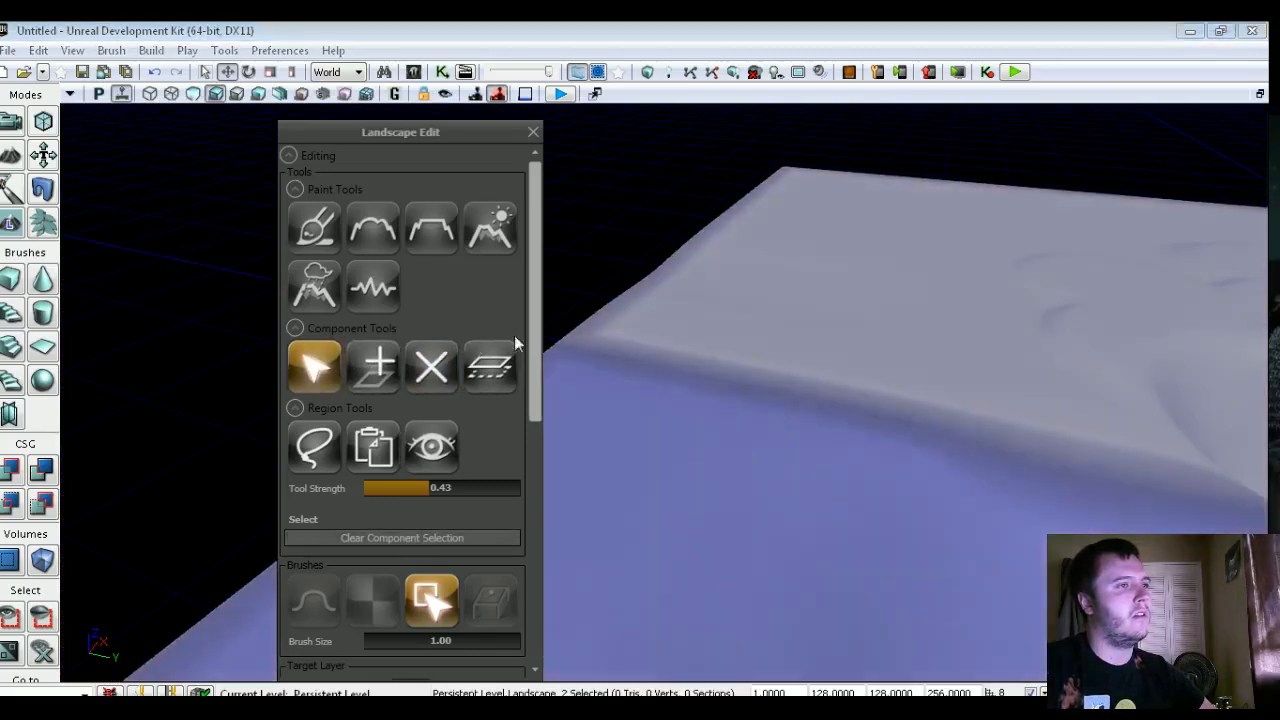
{"action": "left_click", "coordinate": [423, 370]}
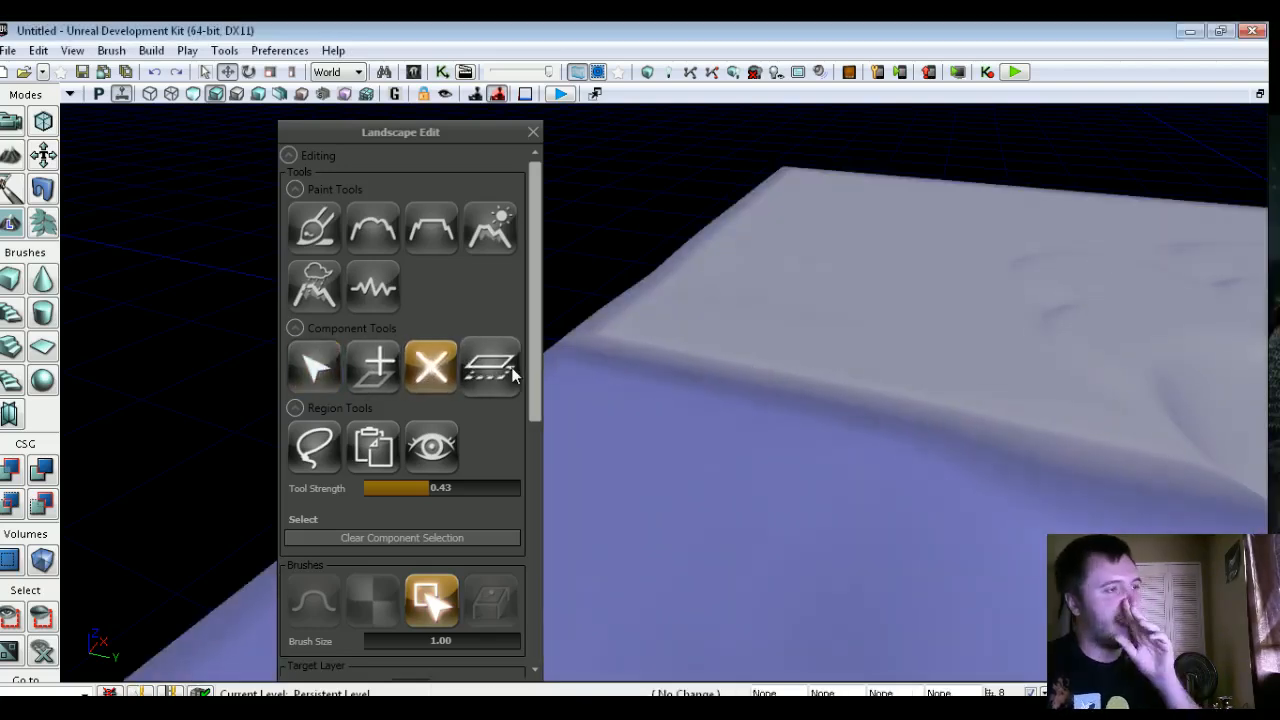
{"action": "right_click_drag", "start_coordinate": [620, 350], "coordinate": [970, 360]}
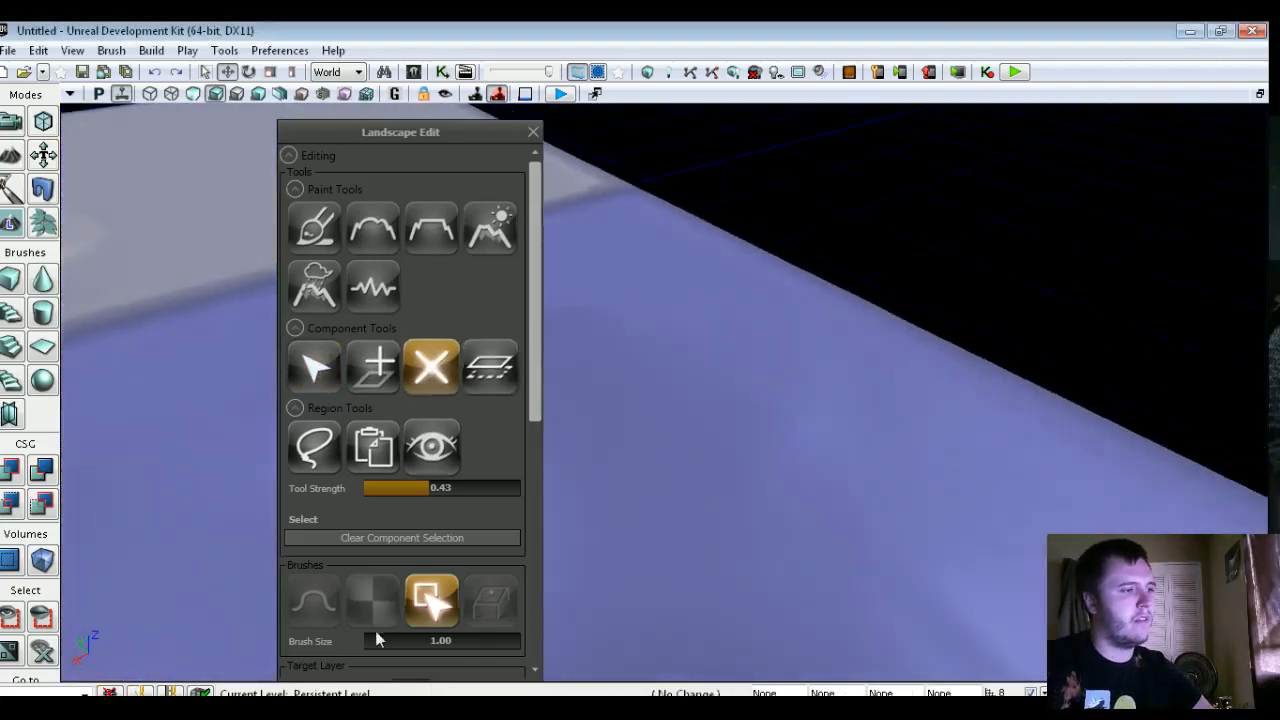
{"action": "right_click_drag", "start_coordinate": [640, 600], "coordinate": [472, 560]}
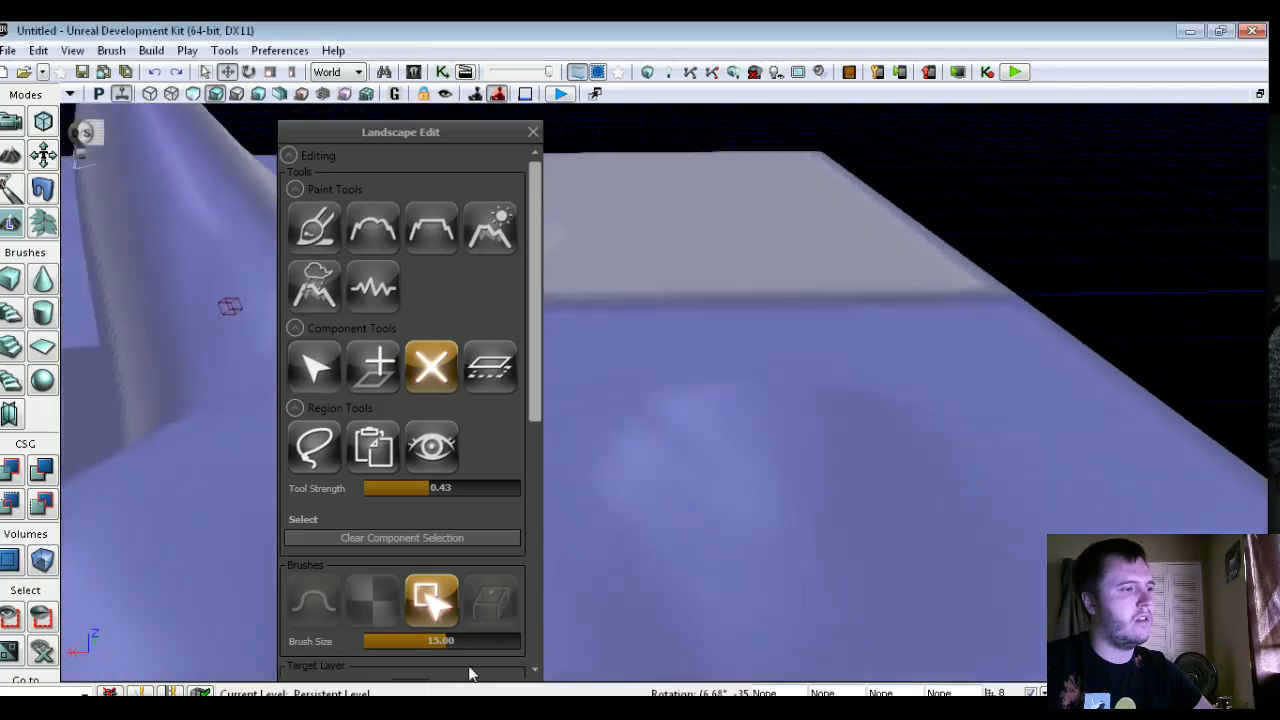
{"action": "scroll", "coordinate": [517, 442], "scroll_direction": "down", "scroll_amount": 4}
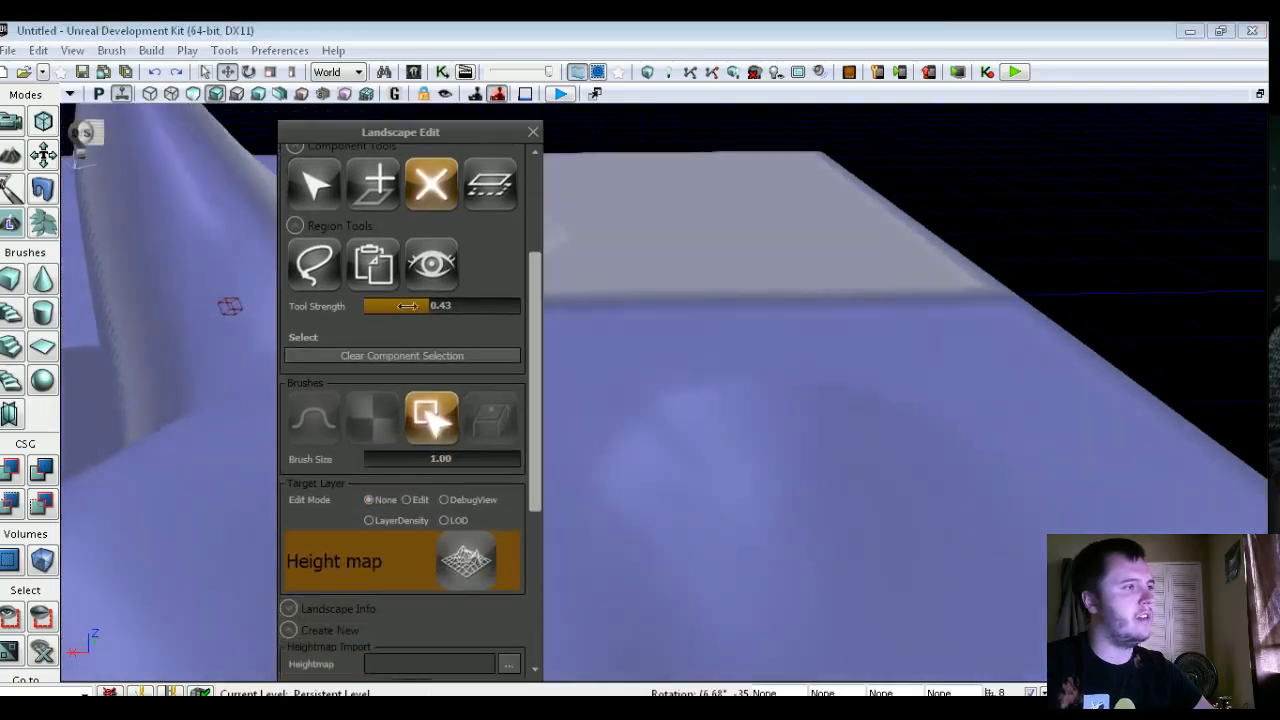
{"action": "mouse_move", "coordinate": [534, 388]}
{"action": "left_mouse_down"}
{"action": "mouse_move", "coordinate": [542, 567]}
{"action": "mouse_move", "coordinate": [519, 357]}
{"action": "left_mouse_up"}
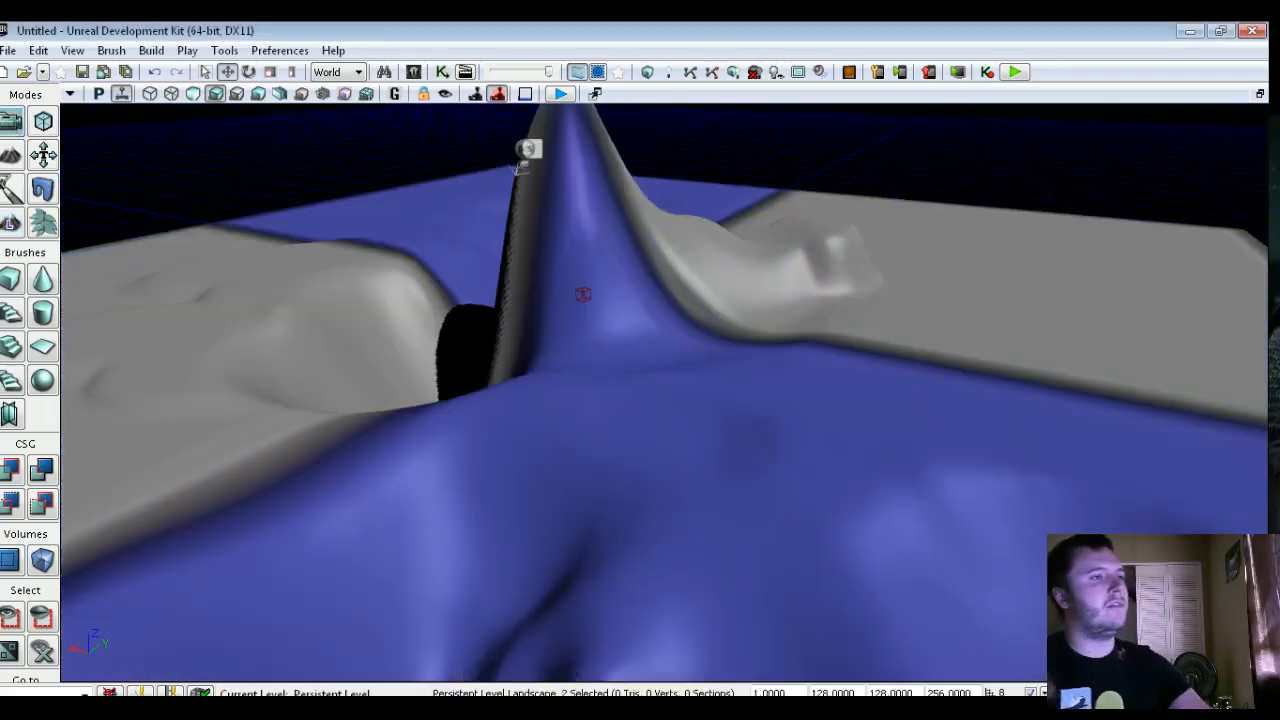
- Delete the existing landscape and create a new 512 x 512 one with one section per component
{"action": "key", "text": "Delete"}
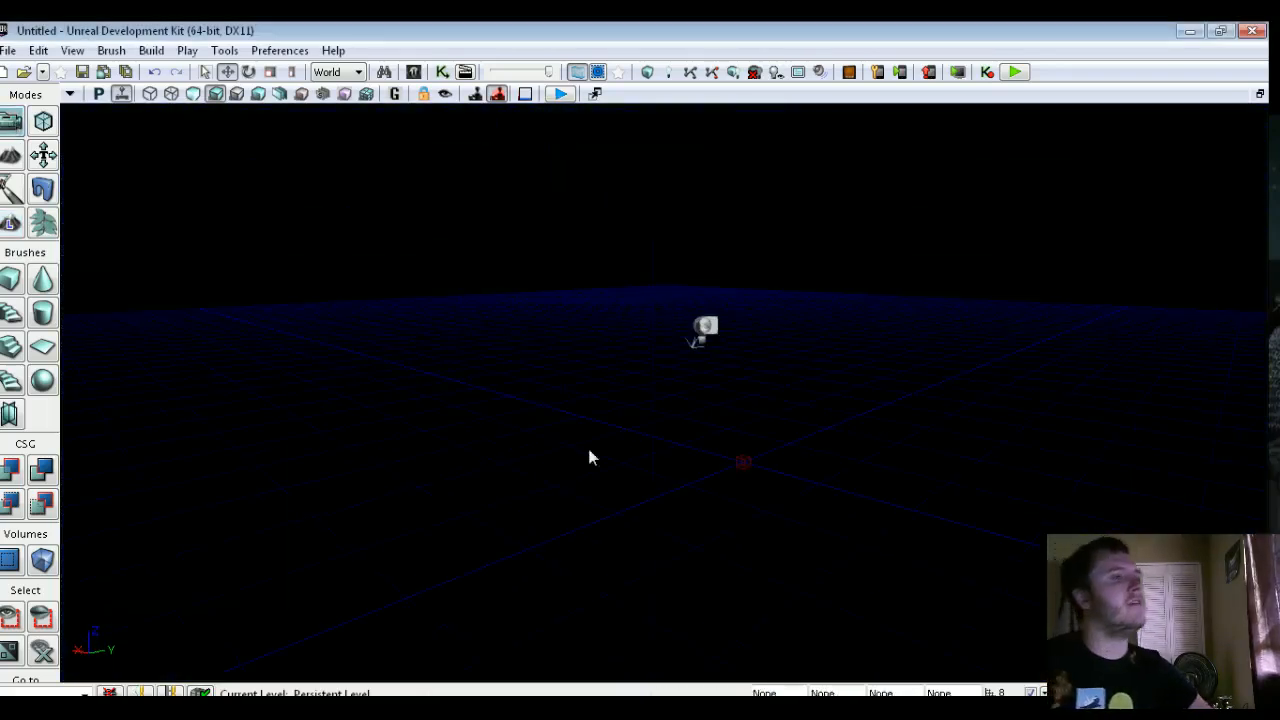
{"action": "left_click", "coordinate": [13, 226]}
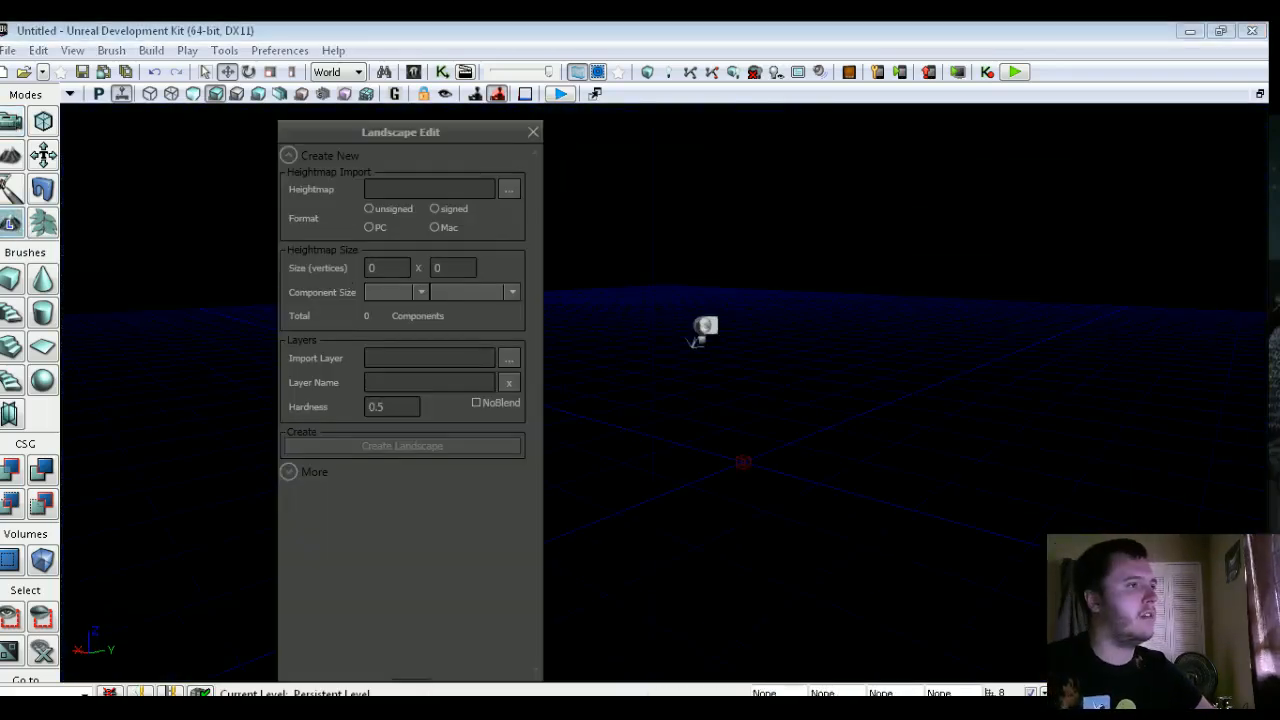
{"action": "type", "text": "512"}
{"action": "key", "text": "Tab"}
{"action": "type", "text": "512"}
{"action": "key", "text": "Tab"}
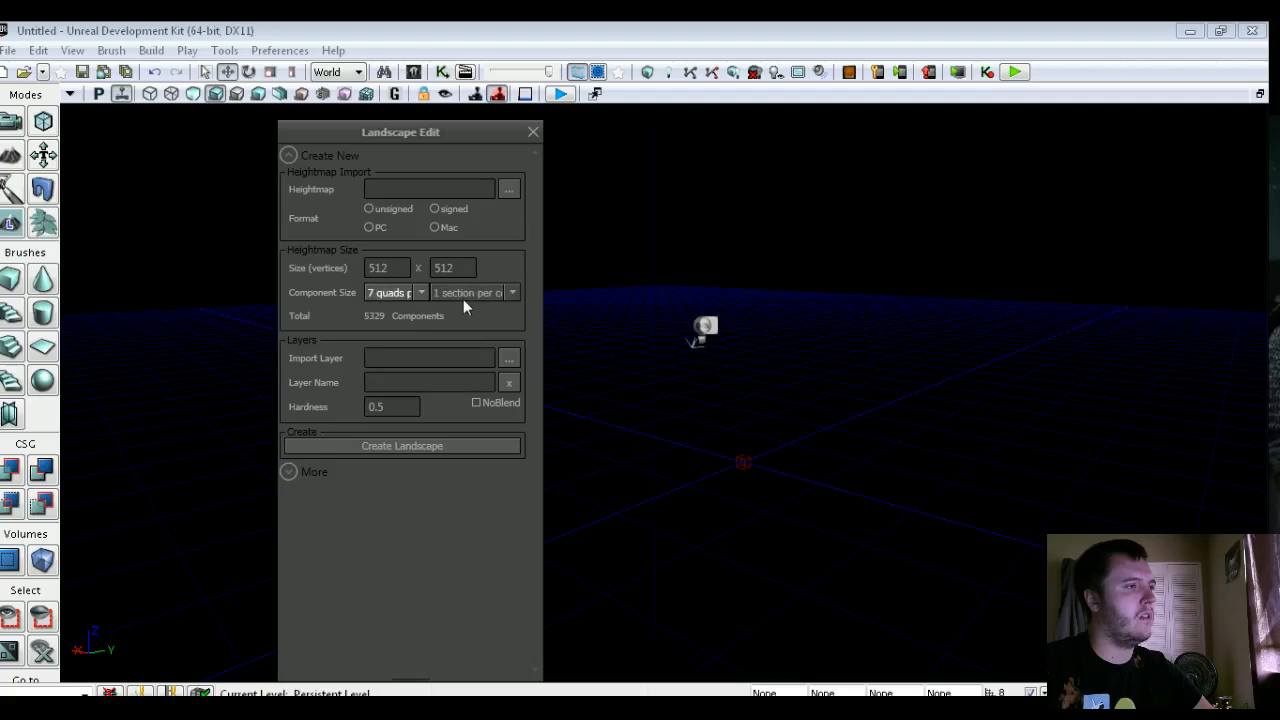
{"action": "left_click", "coordinate": [463, 333]}
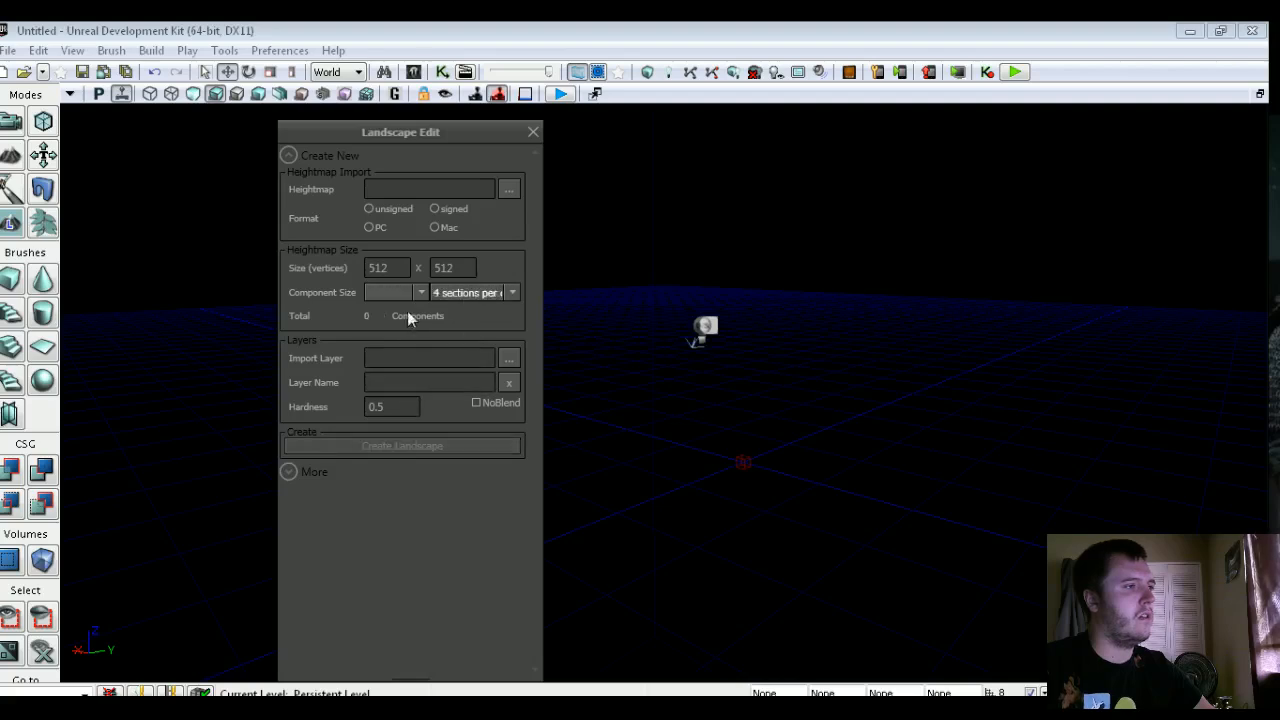
{"action": "left_click", "coordinate": [441, 293]}
{"action": "left_click", "coordinate": [452, 318]}
{"action": "left_click", "coordinate": [422, 442]}
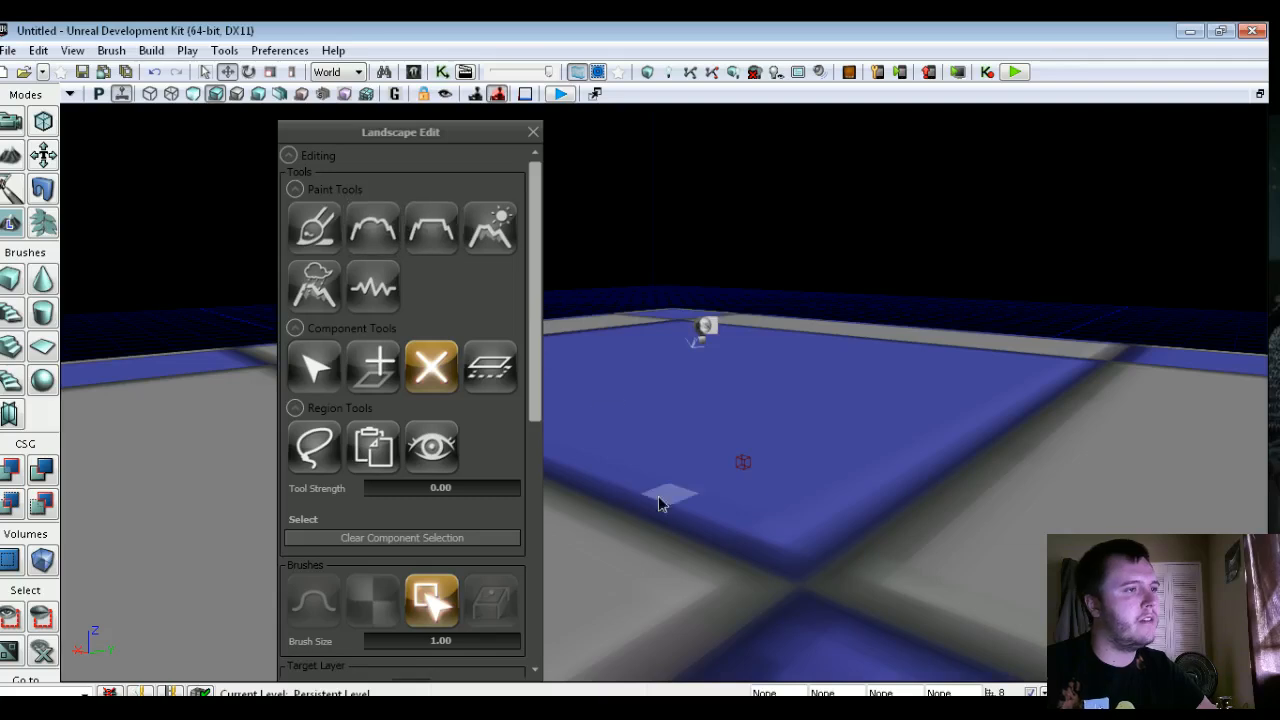
- Configure the Delete Component tool with strength 0.71 and brush size 3 over the new landscape
{"action": "right_click_drag", "start_coordinate": [658, 497], "coordinate": [436, 395]}
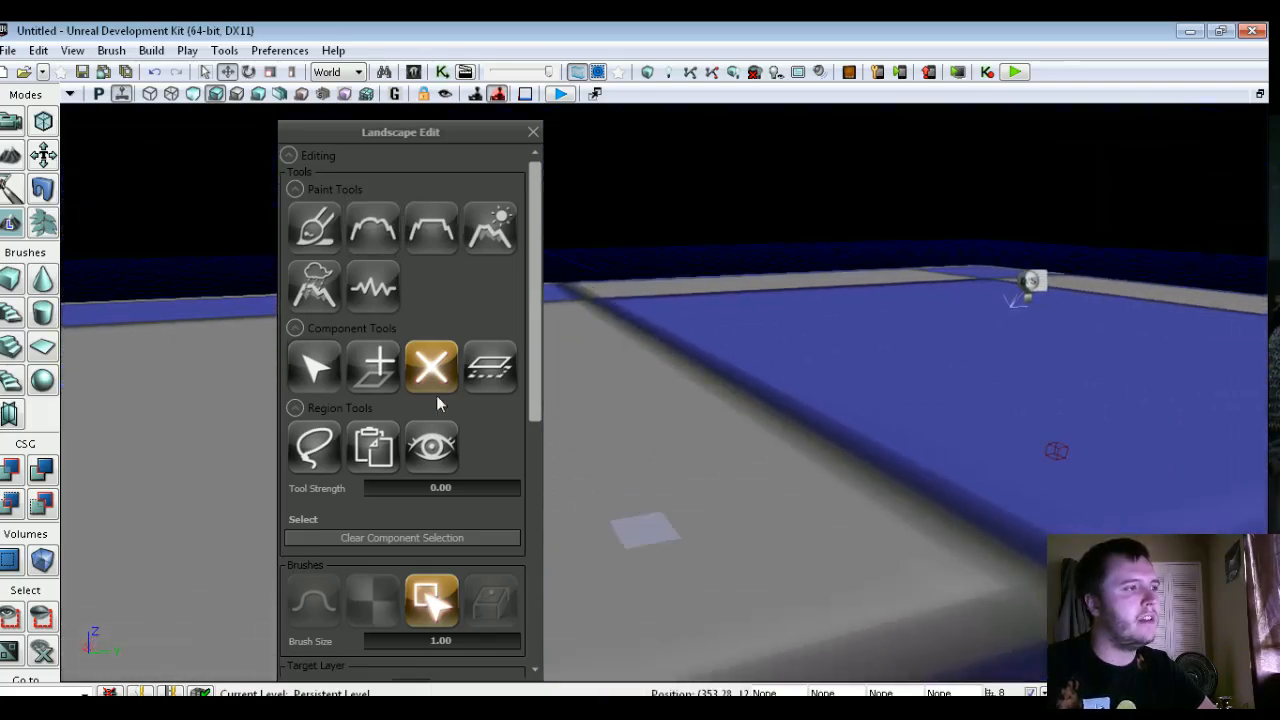
{"action": "left_click", "coordinate": [374, 370]}
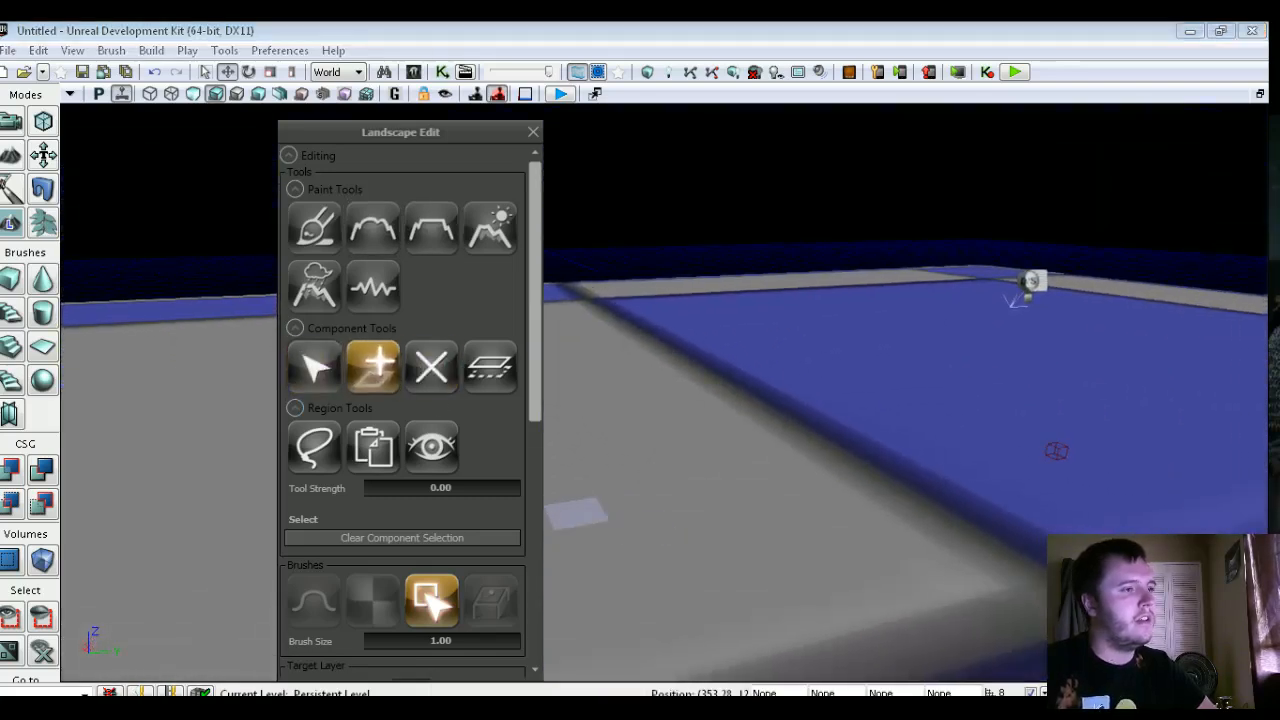
{"action": "left_click", "coordinate": [449, 388]}
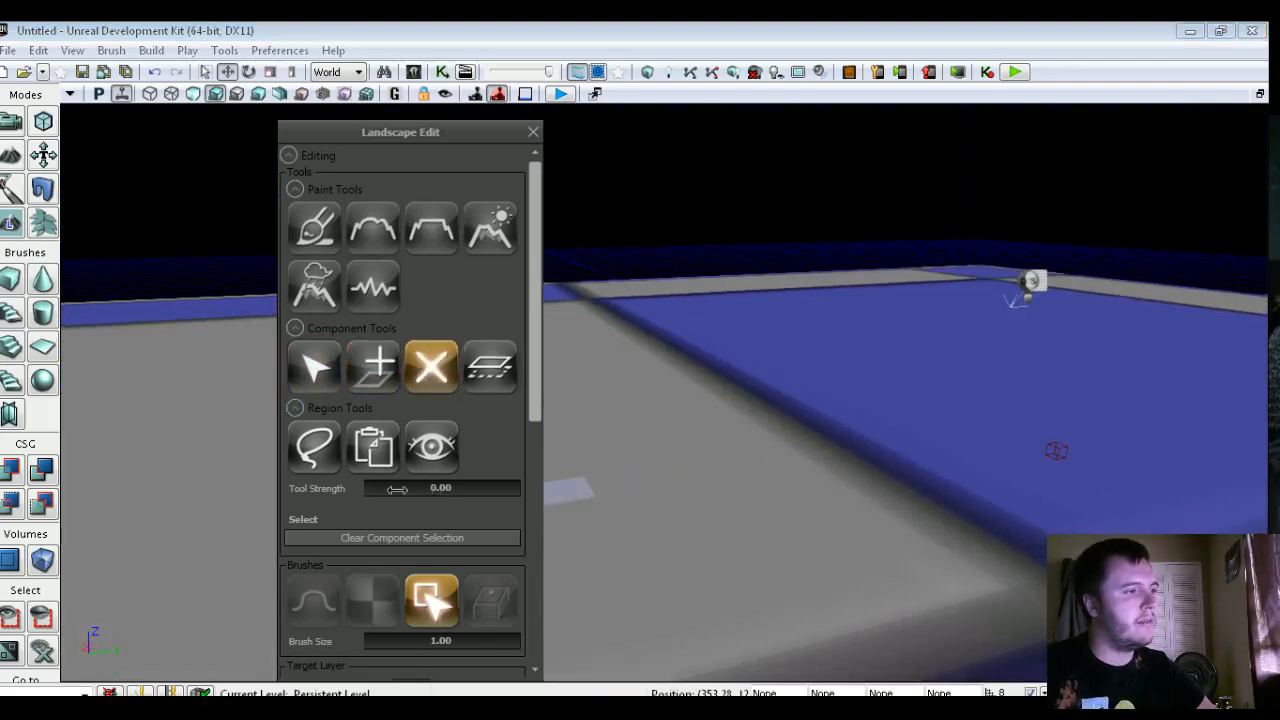
{"action": "mouse_move", "coordinate": [416, 635]}
{"action": "left_mouse_down"}
{"action": "mouse_move", "coordinate": [450, 637]}
{"action": "mouse_move", "coordinate": [371, 640]}
{"action": "left_mouse_up"}
{"action": "right_click_drag", "start_coordinate": [650, 530], "coordinate": [570, 540]}
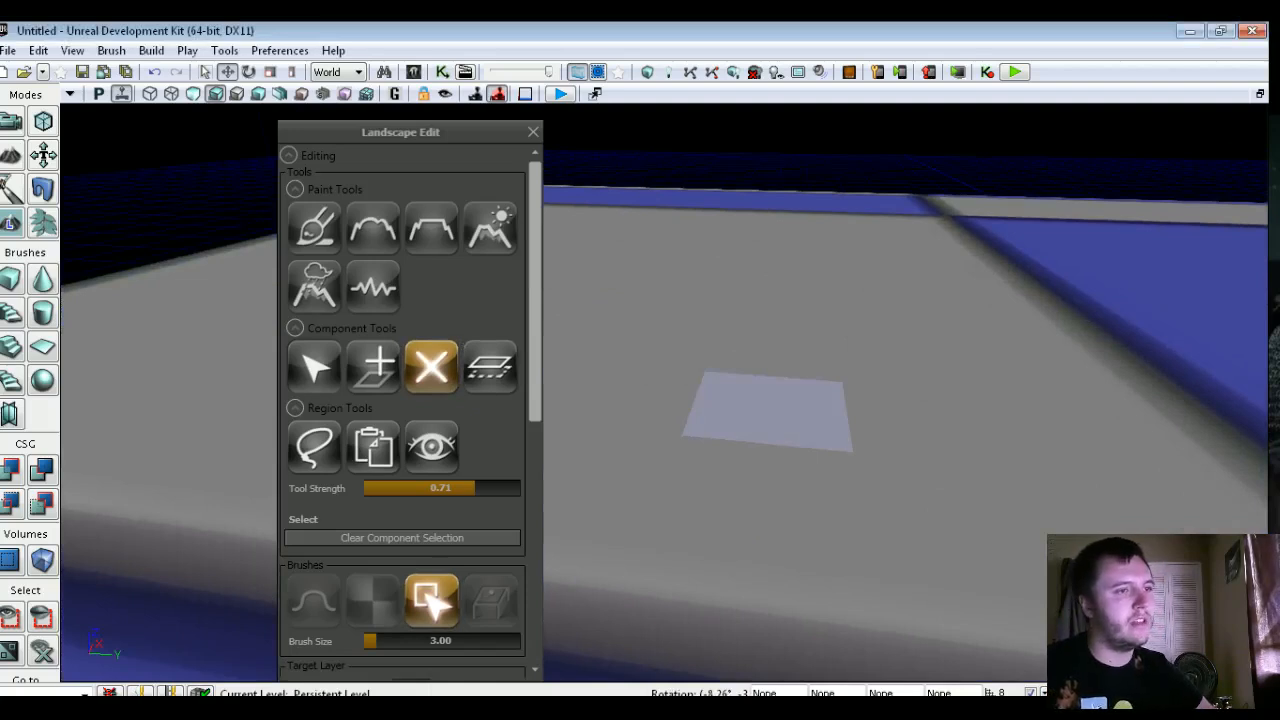
- Cut a hole in the middle of the landscape with repeated strokes of the Delete Component tool at brush size 3
{"action": "left_click", "coordinate": [768, 410]}
{"action": "right_click", "coordinate": [651, 385]}
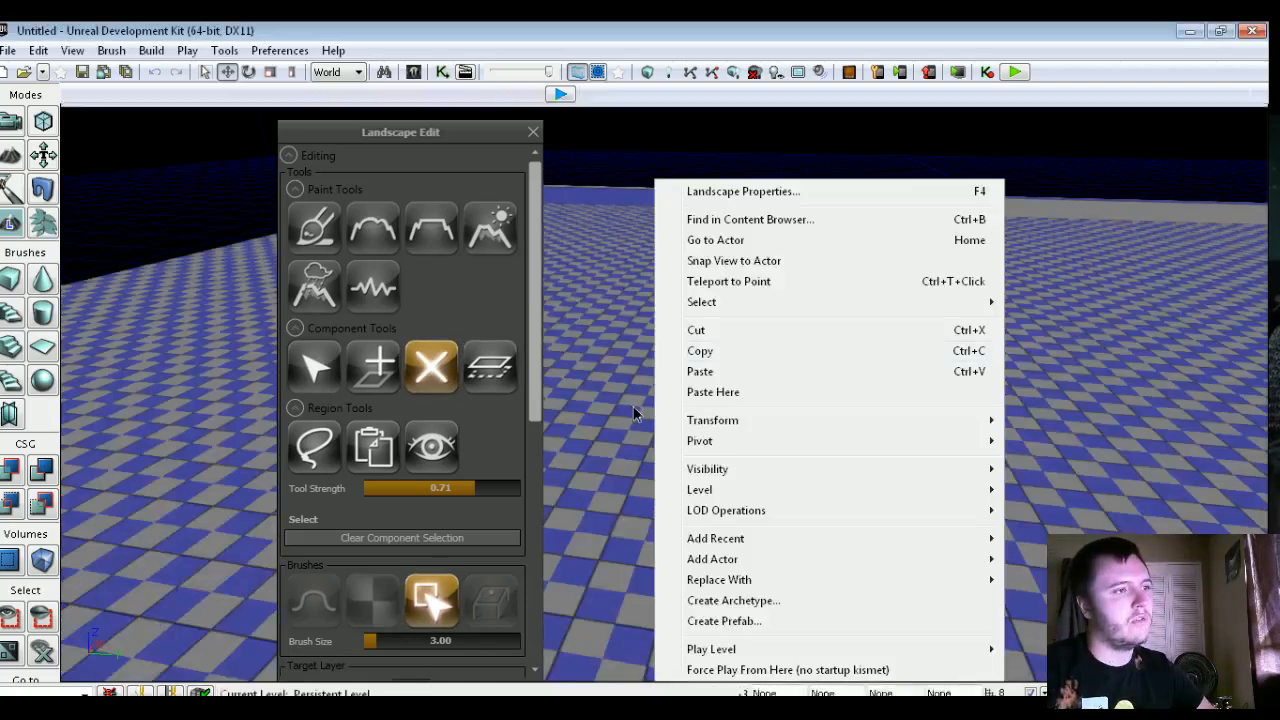
{"action": "right_click_drag", "start_coordinate": [634, 411], "coordinate": [742, 424]}
{"action": "left_click", "coordinate": [758, 382]}
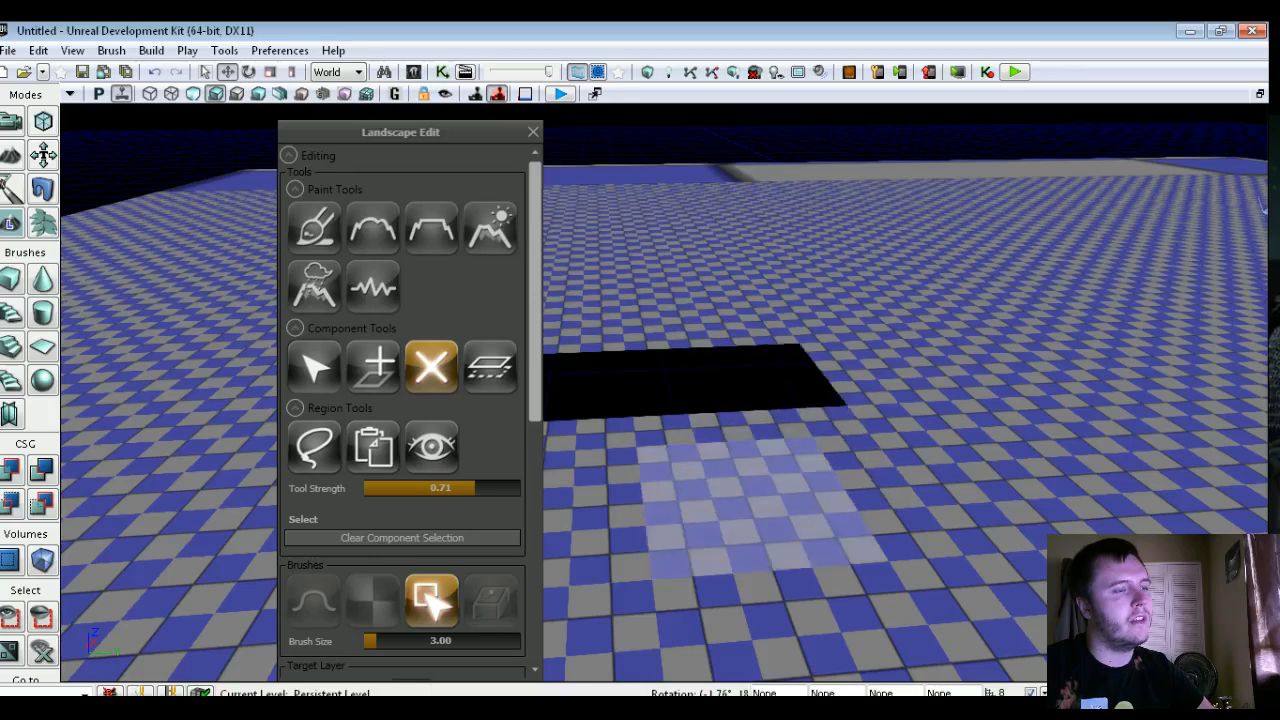
{"action": "left_click", "coordinate": [755, 495]}
{"action": "left_click", "coordinate": [612, 484]}
{"action": "left_click", "coordinate": [795, 434]}
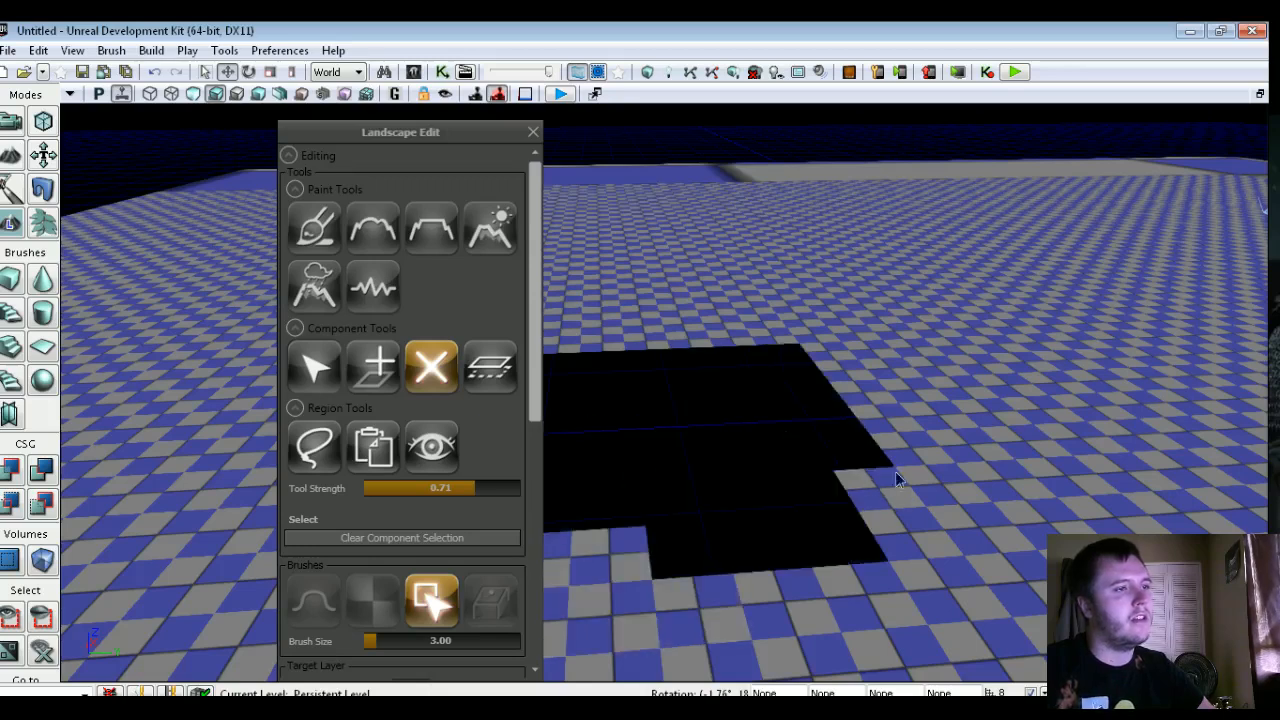
{"action": "left_click", "coordinate": [897, 385]}
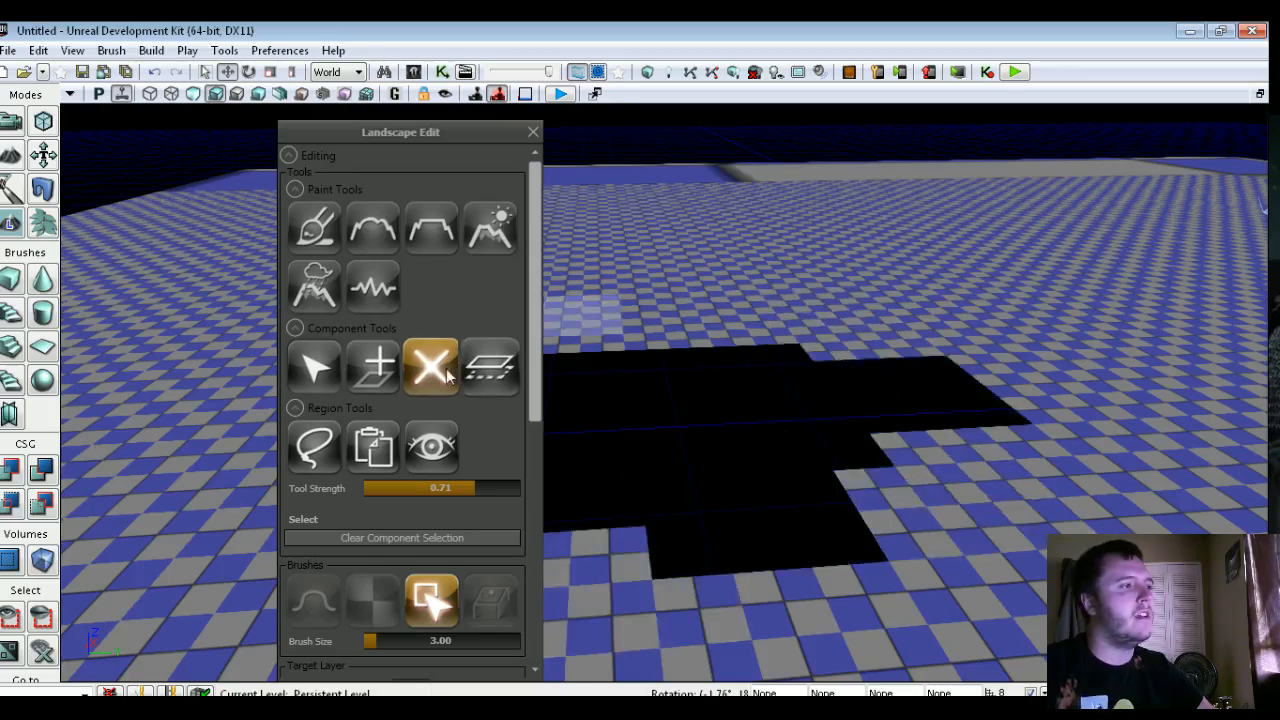
- Refill the hole in the landscape with new components using the Add Component tool
{"action": "left_click", "coordinate": [373, 367]}
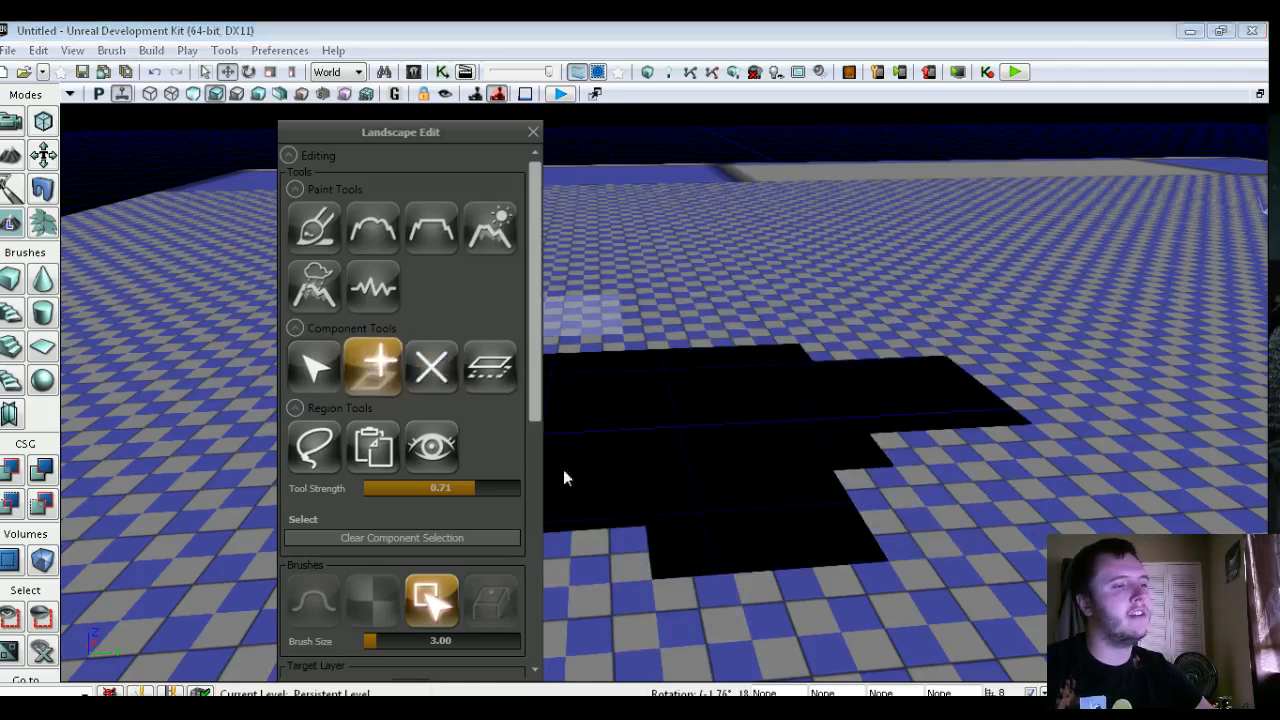
{"action": "left_click", "coordinate": [667, 540]}
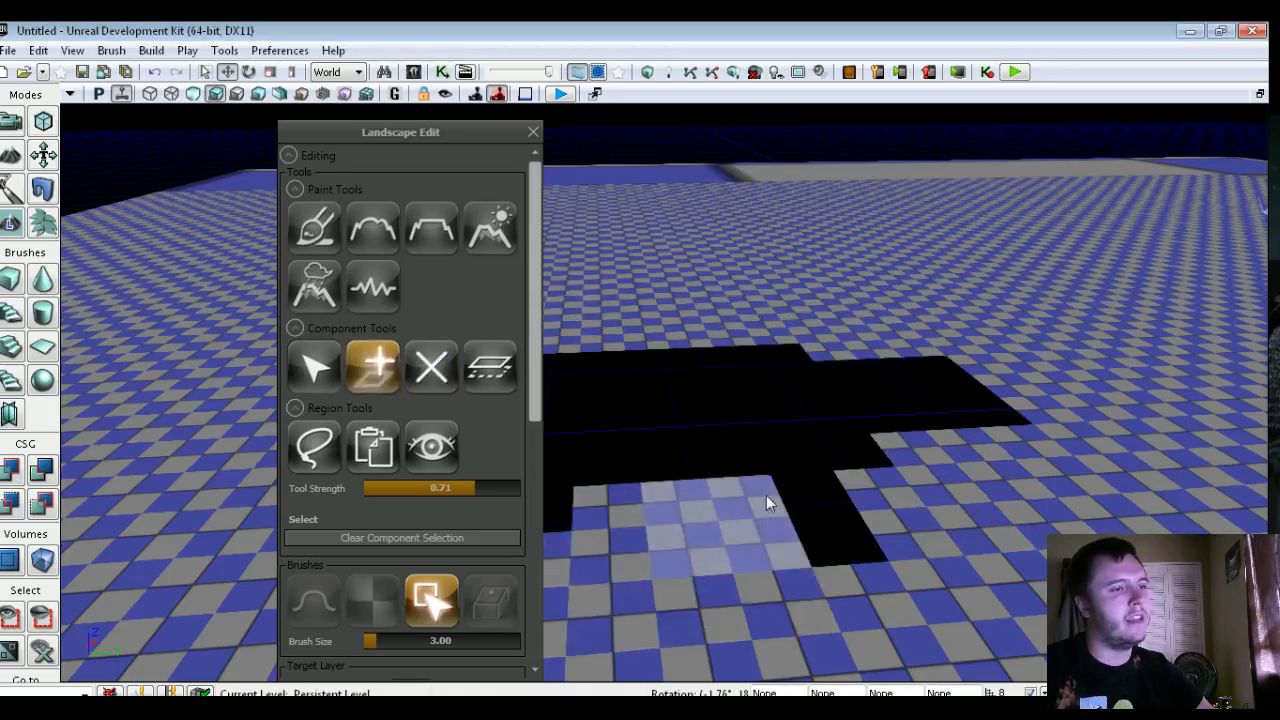
{"action": "mouse_move", "coordinate": [770, 480]}
{"action": "left_mouse_down"}
{"action": "mouse_move", "coordinate": [789, 397]}
{"action": "mouse_move", "coordinate": [850, 382]}
{"action": "mouse_move", "coordinate": [918, 390]}
{"action": "left_mouse_up"}
{"action": "left_click", "coordinate": [952, 391]}
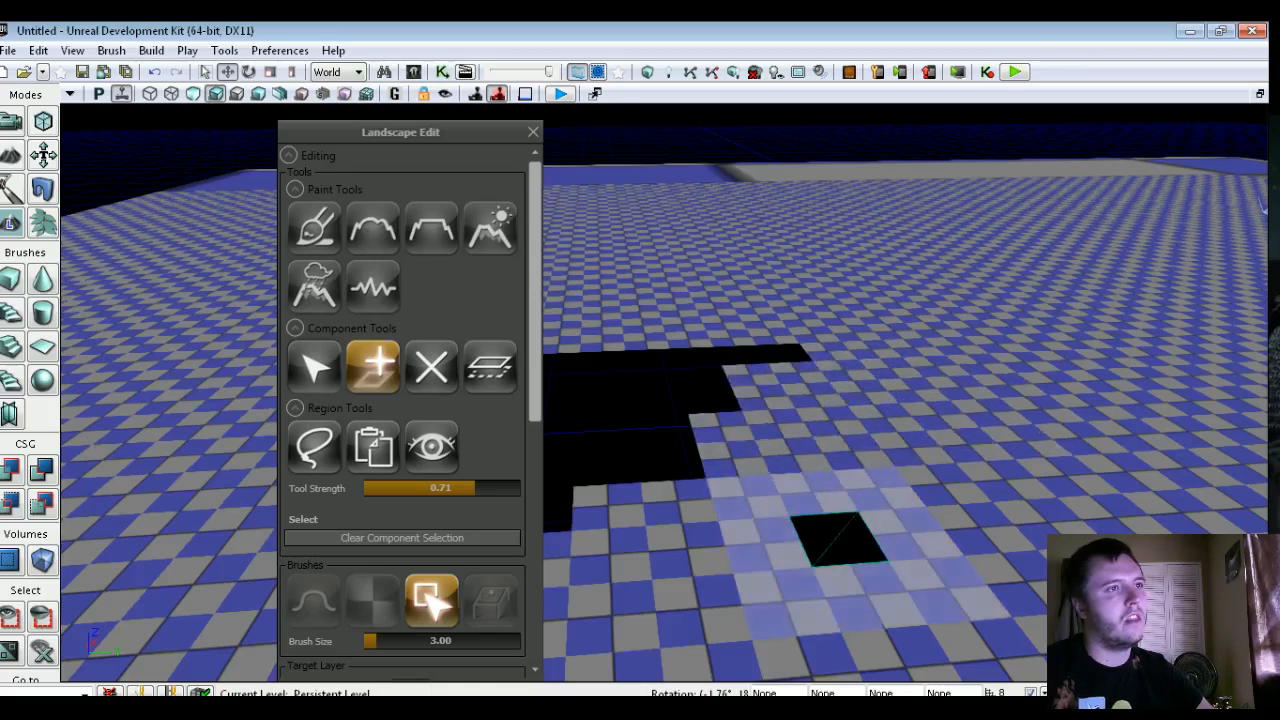
{"action": "left_click", "coordinate": [839, 539]}
{"action": "left_click", "coordinate": [666, 430]}
{"action": "left_click", "coordinate": [707, 367]}
{"action": "left_click", "coordinate": [786, 354]}
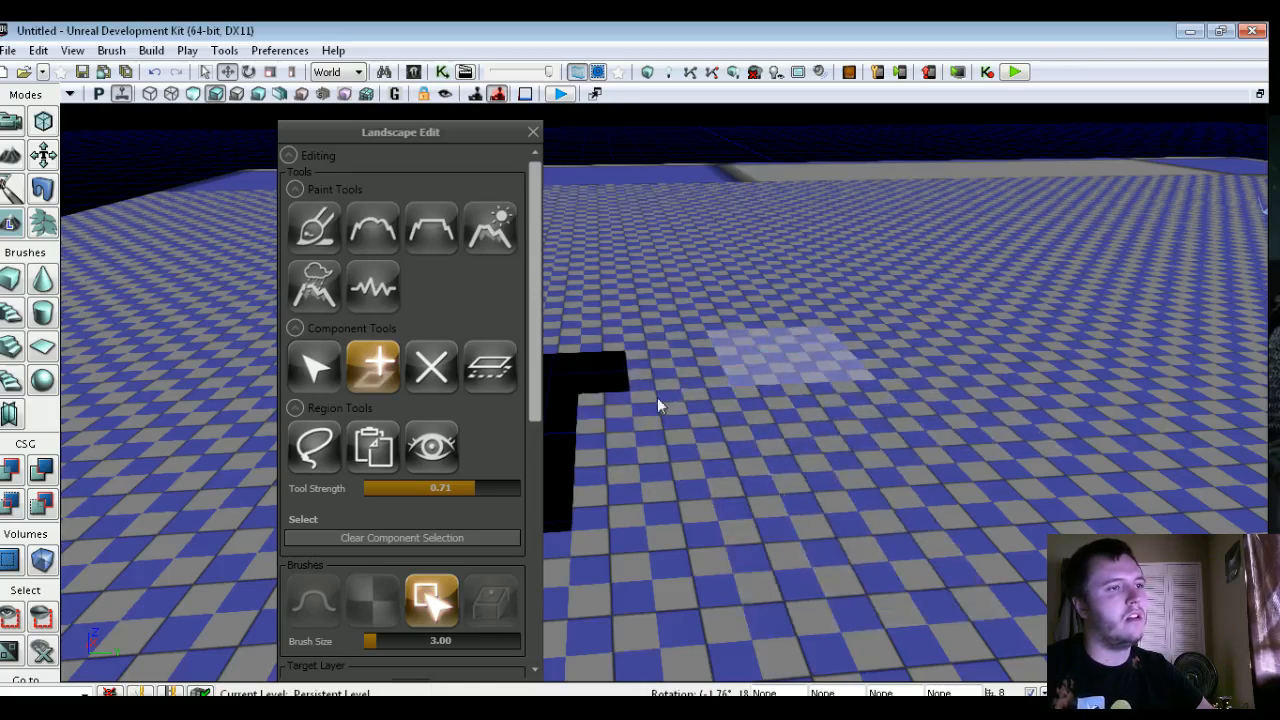
{"action": "right_click_drag", "start_coordinate": [657, 405], "coordinate": [570, 400]}
{"action": "left_click", "coordinate": [725, 472]}
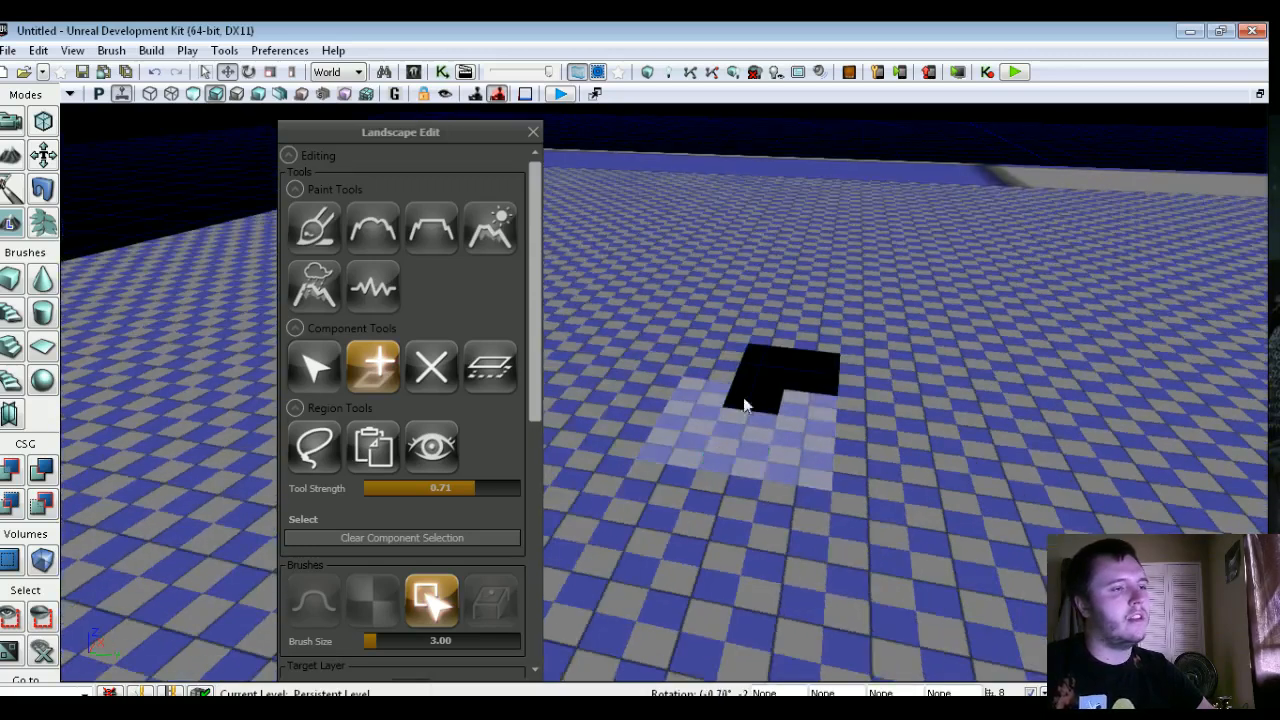
{"action": "left_click", "coordinate": [778, 348]}
- Raise a broad hill over the refilled area with the Paint tool and soften it with the Smooth tool
{"action": "left_click", "coordinate": [314, 227]}
{"action": "mouse_move", "coordinate": [825, 310]}
{"action": "left_mouse_down"}
{"action": "mouse_move", "coordinate": [830, 345]}
{"action": "mouse_move", "coordinate": [1060, 408]}
{"action": "mouse_move", "coordinate": [766, 362]}
{"action": "mouse_move", "coordinate": [935, 430]}
{"action": "mouse_move", "coordinate": [685, 367]}
{"action": "mouse_move", "coordinate": [952, 388]}
{"action": "mouse_move", "coordinate": [692, 378]}
{"action": "left_mouse_up"}
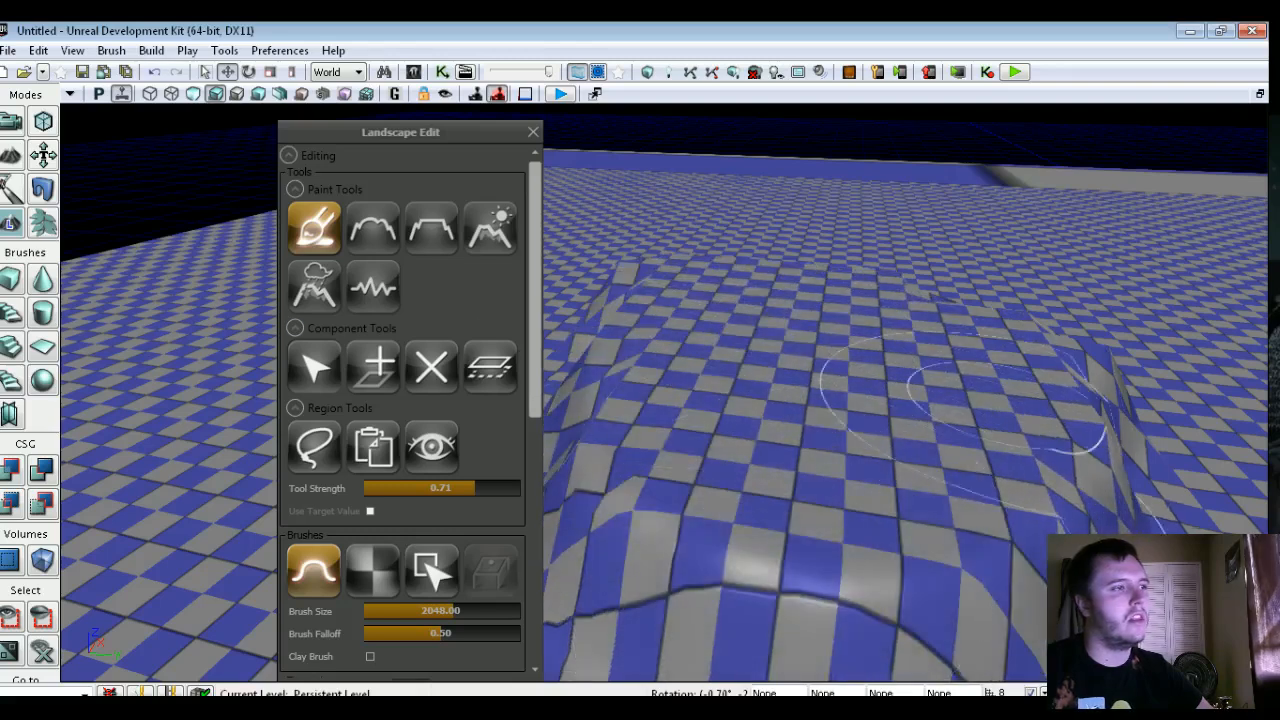
{"action": "left_click", "coordinate": [379, 246]}
{"action": "mouse_move", "coordinate": [871, 440]}
{"action": "left_mouse_down"}
{"action": "mouse_move", "coordinate": [800, 580]}
{"action": "mouse_move", "coordinate": [871, 440]}
{"action": "mouse_move", "coordinate": [510, 475]}
{"action": "mouse_move", "coordinate": [865, 570]}
{"action": "mouse_move", "coordinate": [707, 522]}
{"action": "mouse_move", "coordinate": [900, 510]}
{"action": "mouse_move", "coordinate": [1043, 408]}
{"action": "mouse_move", "coordinate": [1080, 355]}
{"action": "left_mouse_up"}
{"action": "mouse_move", "coordinate": [1080, 355]}
{"action": "right_mouse_down"}
{"action": "mouse_move", "coordinate": [1200, 305]}
{"action": "mouse_move", "coordinate": [1050, 350]}
{"action": "mouse_move", "coordinate": [1005, 315]}
{"action": "right_mouse_up"}
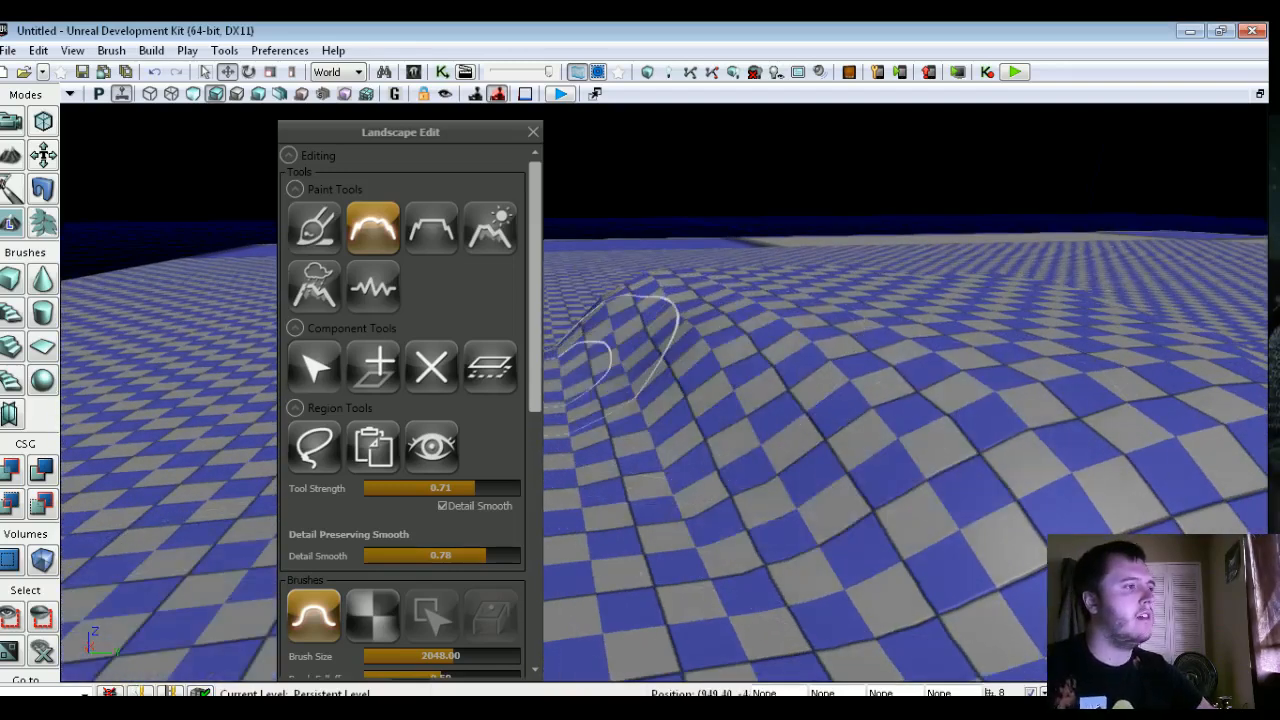
- Mark a large region across the hill and its slopes with the Region Select tool
{"action": "left_click", "coordinate": [300, 448]}
{"action": "right_click_drag", "start_coordinate": [672, 428], "coordinate": [575, 530]}
{"action": "mouse_move", "coordinate": [800, 366]}
{"action": "left_mouse_down"}
{"action": "mouse_move", "coordinate": [786, 529]}
{"action": "mouse_move", "coordinate": [910, 355]}
{"action": "mouse_move", "coordinate": [820, 277]}
{"action": "mouse_move", "coordinate": [912, 415]}
{"action": "left_mouse_up"}
{"action": "mouse_move", "coordinate": [912, 415]}
{"action": "right_mouse_down"}
{"action": "mouse_move", "coordinate": [975, 610]}
{"action": "mouse_move", "coordinate": [965, 655]}
{"action": "mouse_move", "coordinate": [962, 620]}
{"action": "right_mouse_up"}
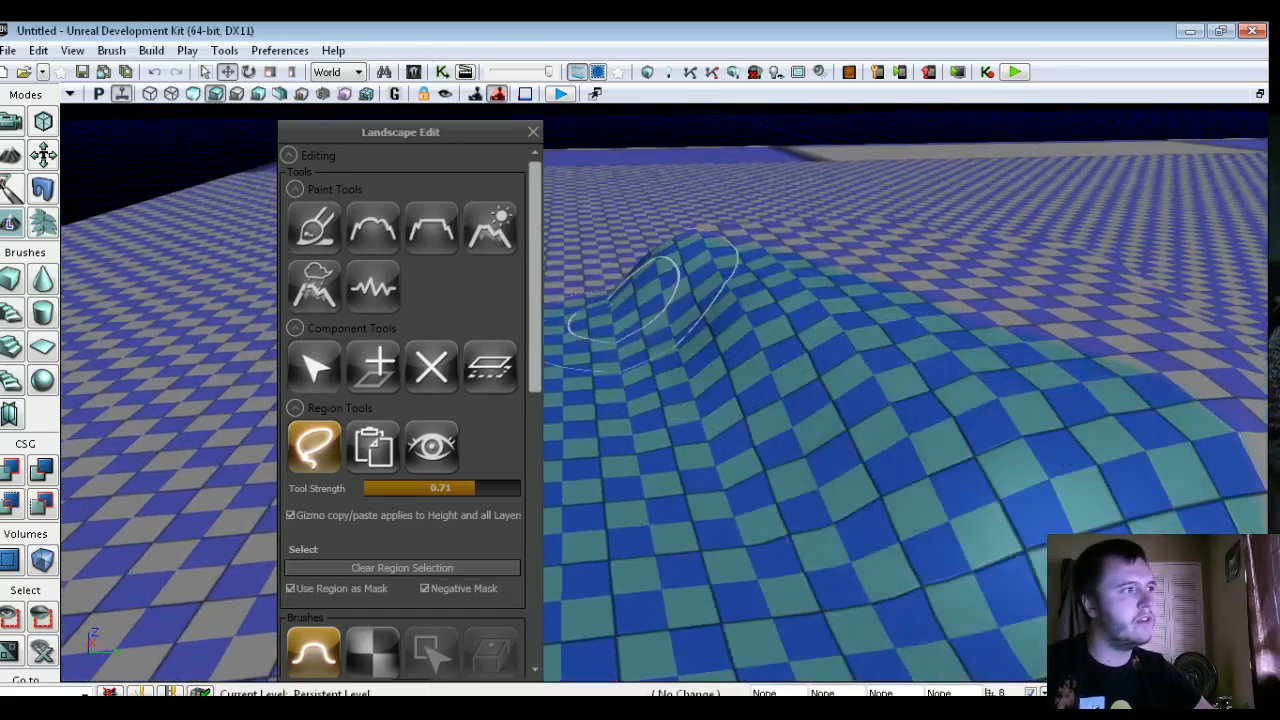
- Raise peaks and ridges around the selected region with the Paint tool, using the region as a negative mask
{"action": "left_click", "coordinate": [331, 234]}
{"action": "mouse_move", "coordinate": [830, 272]}
{"action": "left_mouse_down", "text": "ctrl"}
{"action": "mouse_move", "coordinate": [970, 360]}
{"action": "mouse_move", "coordinate": [1012, 325]}
{"action": "left_mouse_up", "text": "ctrl"}
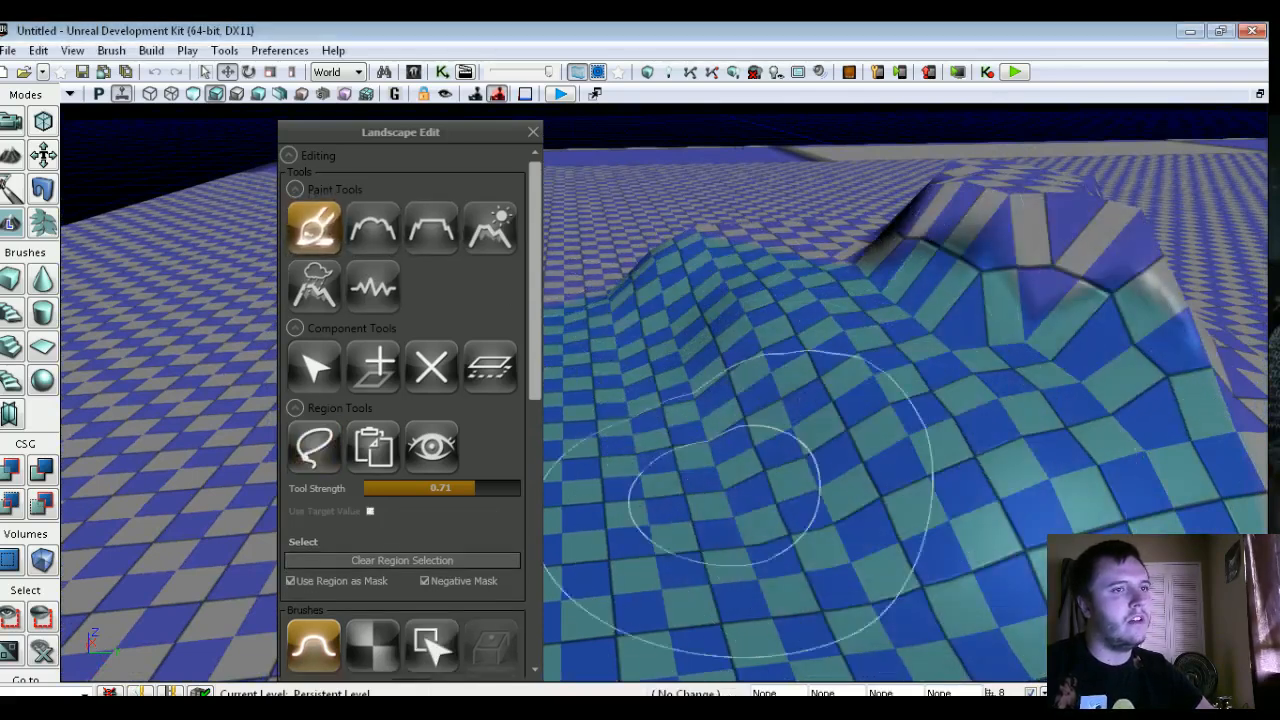
{"action": "mouse_move", "coordinate": [641, 456]}
{"action": "left_mouse_down"}
{"action": "mouse_move", "coordinate": [748, 470]}
{"action": "mouse_move", "coordinate": [420, 585]}
{"action": "mouse_move", "coordinate": [115, 450]}
{"action": "left_mouse_up"}
{"action": "mouse_move", "coordinate": [760, 290]}
{"action": "left_mouse_down", "text": "ctrl"}
{"action": "mouse_move", "coordinate": [745, 280]}
{"action": "mouse_move", "coordinate": [730, 310]}
{"action": "left_mouse_up", "text": "ctrl"}
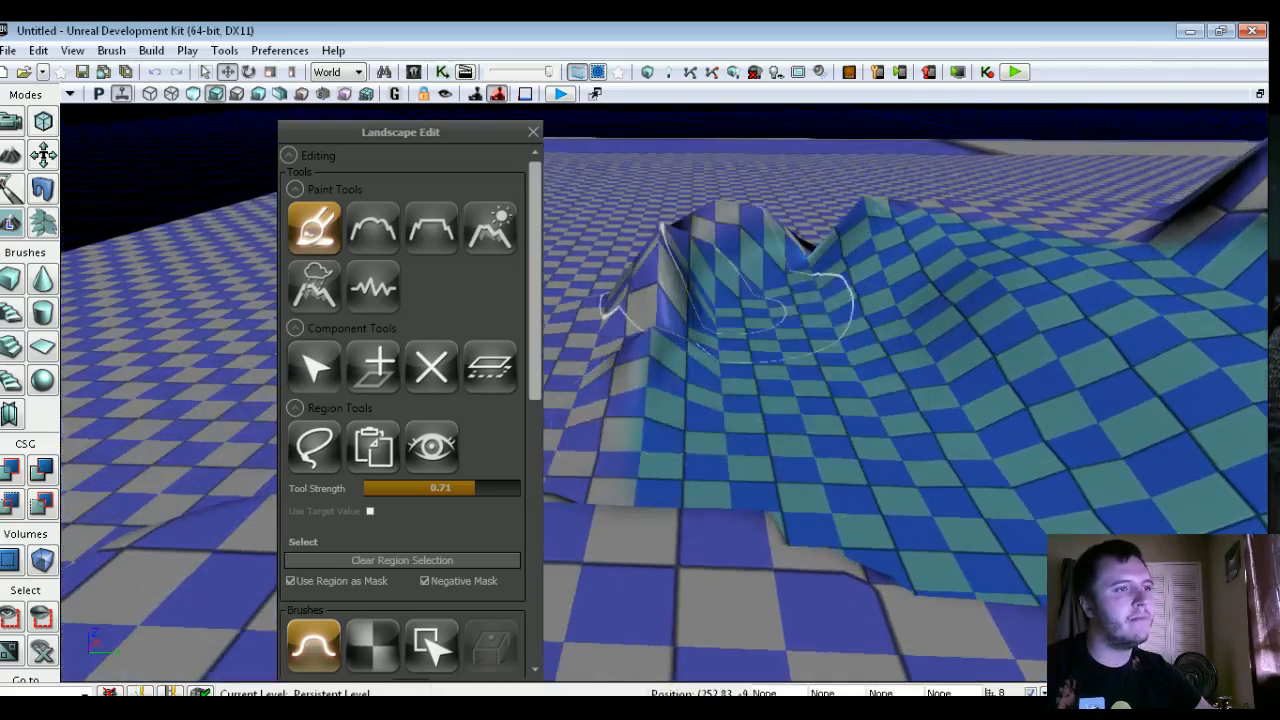
{"action": "left_click_drag", "start_coordinate": [790, 375], "coordinate": [808, 385], "text": "ctrl"}
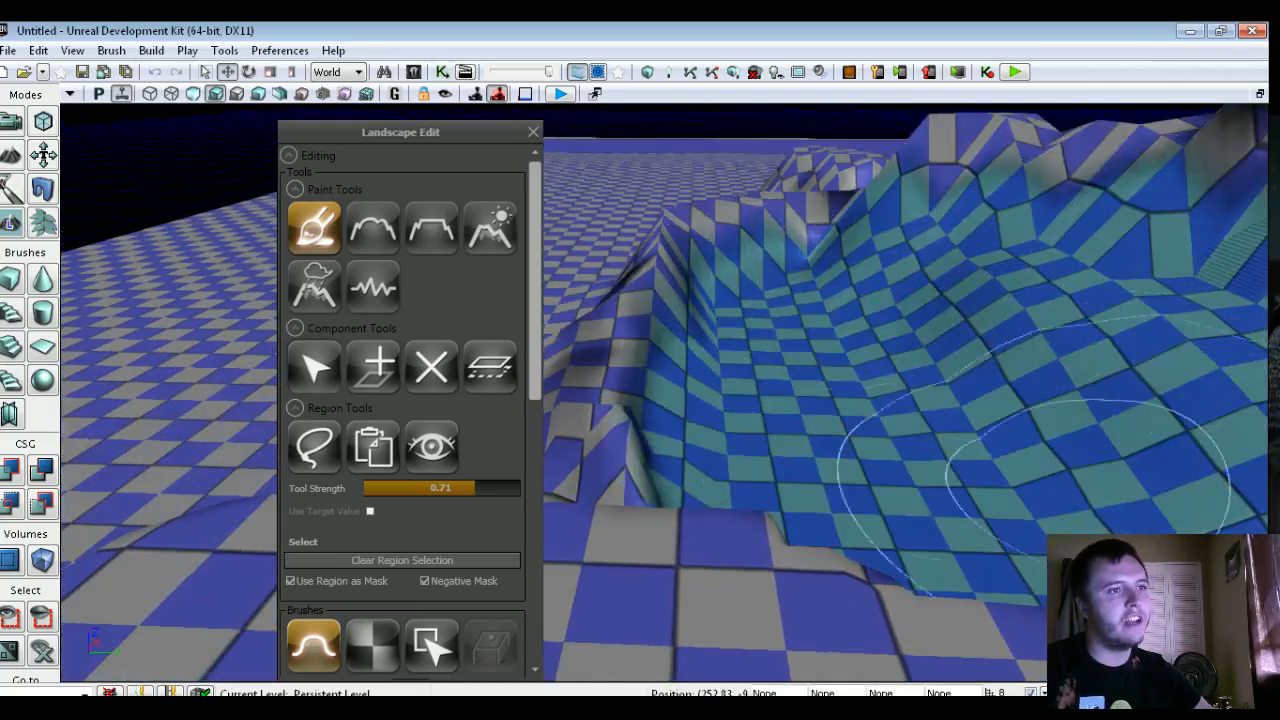
{"action": "left_click_drag", "start_coordinate": [1100, 455], "coordinate": [700, 430], "text": "ctrl"}
{"action": "mouse_move", "coordinate": [700, 430]}
{"action": "right_mouse_down"}
{"action": "mouse_move", "coordinate": [1130, 460]}
{"action": "mouse_move", "coordinate": [1105, 345]}
{"action": "mouse_move", "coordinate": [1100, 370]}
{"action": "mouse_move", "coordinate": [820, 435]}
{"action": "right_mouse_up"}
- Examine the options of the region copy/paste and visibility tools against the masked terrain
{"action": "left_click", "coordinate": [377, 457]}
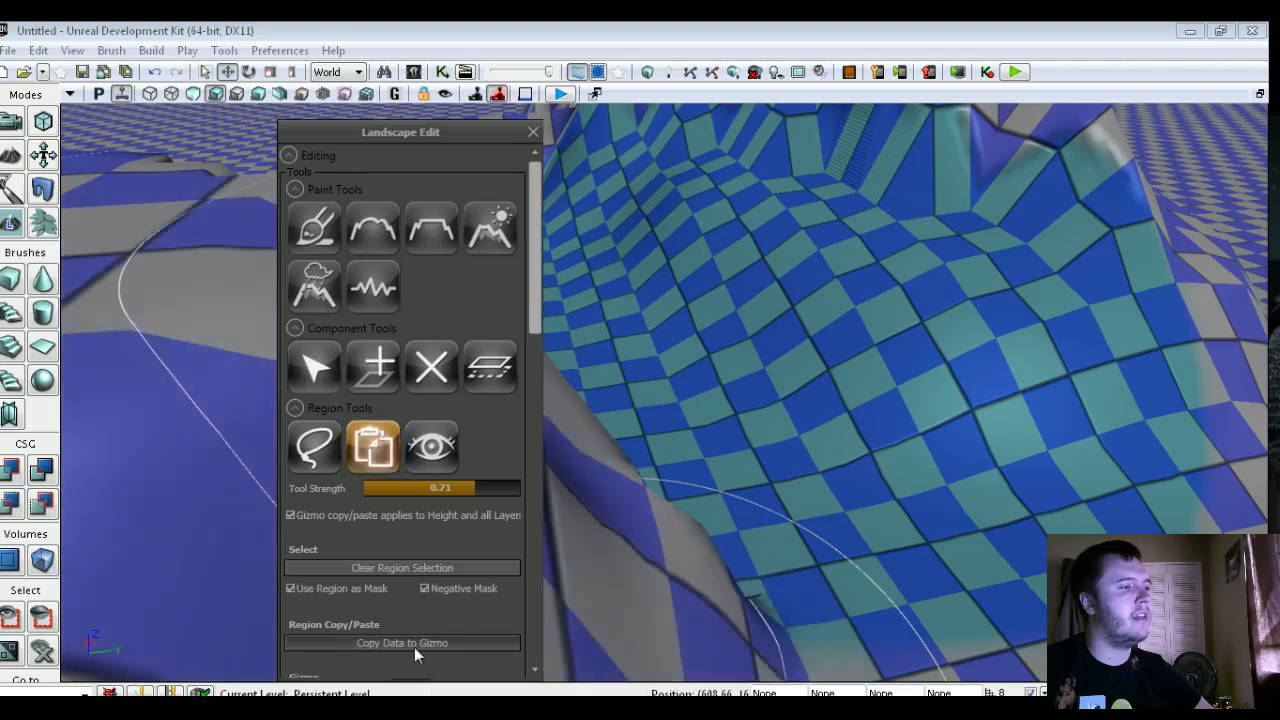
{"action": "right_click_drag", "start_coordinate": [800, 365], "coordinate": [700, 330]}
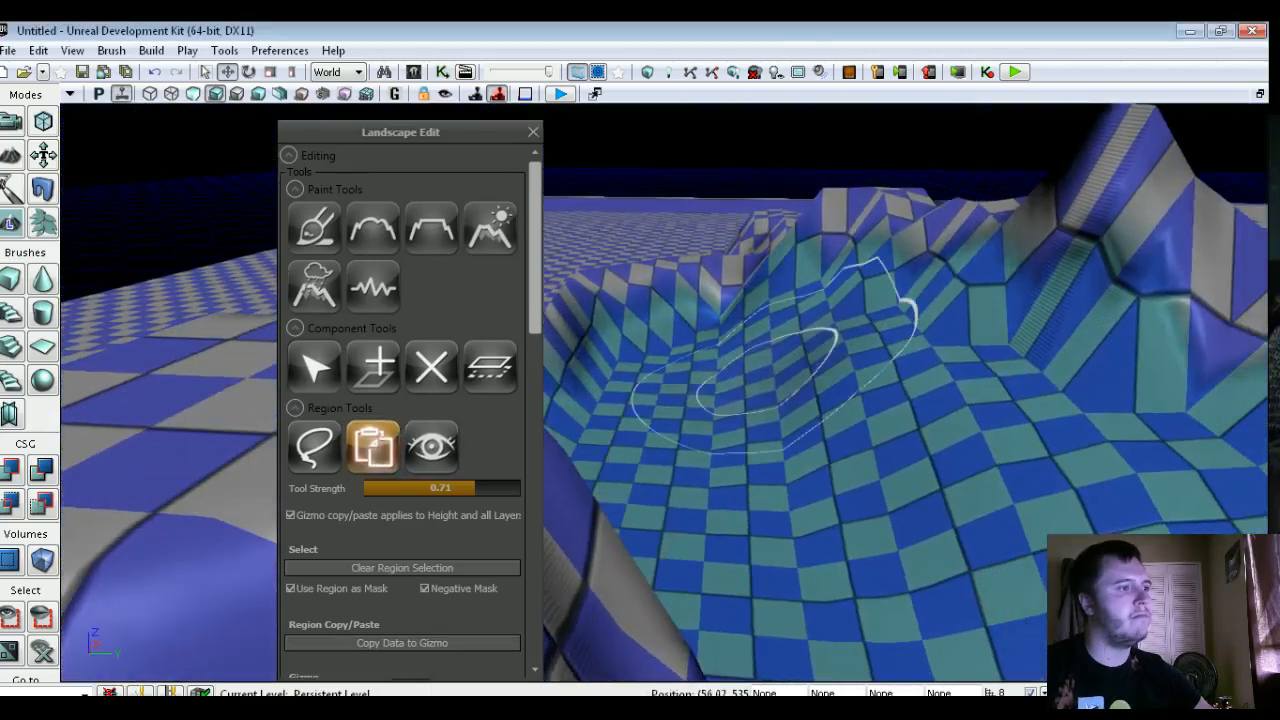
{"action": "left_click", "coordinate": [458, 470]}
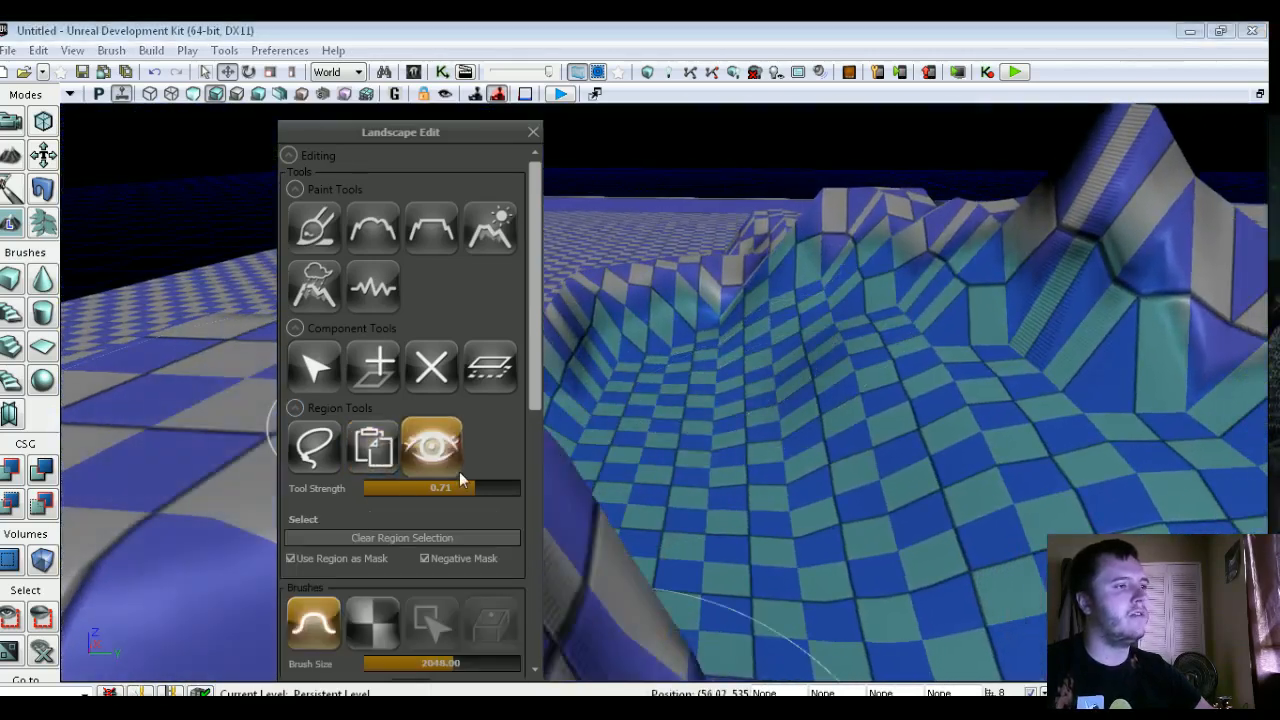
{"action": "mouse_move", "coordinate": [707, 403]}
{"action": "right_mouse_down"}
{"action": "mouse_move", "coordinate": [714, 440]}
{"action": "mouse_move", "coordinate": [712, 370]}
{"action": "right_mouse_up"}
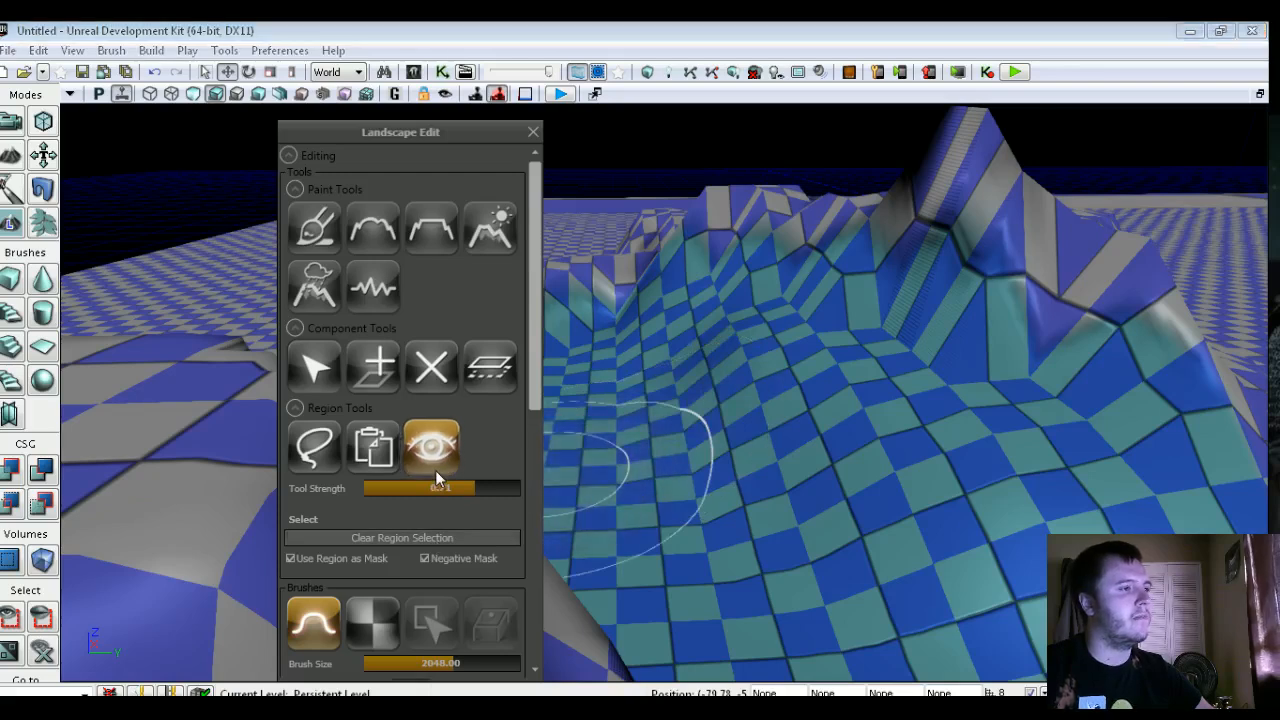
{"action": "right_click_drag", "start_coordinate": [677, 485], "coordinate": [711, 488]}
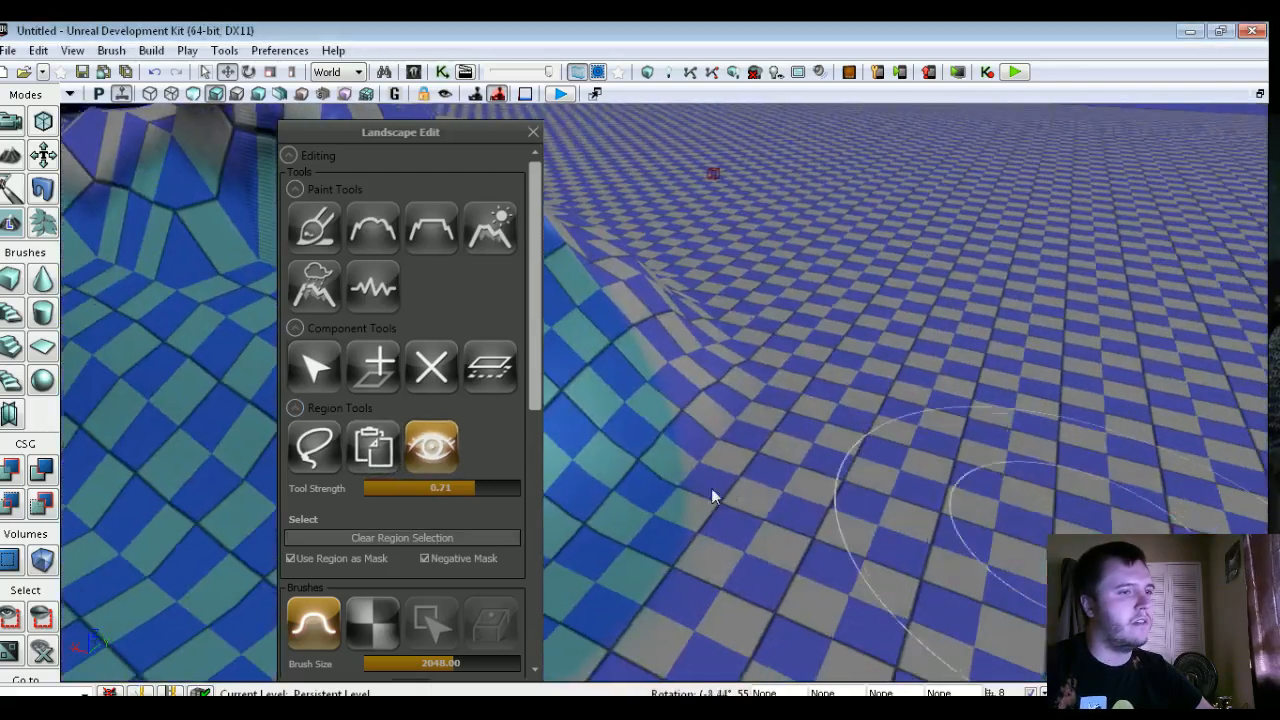
{"action": "right_click_drag", "start_coordinate": [680, 397], "coordinate": [500, 392]}
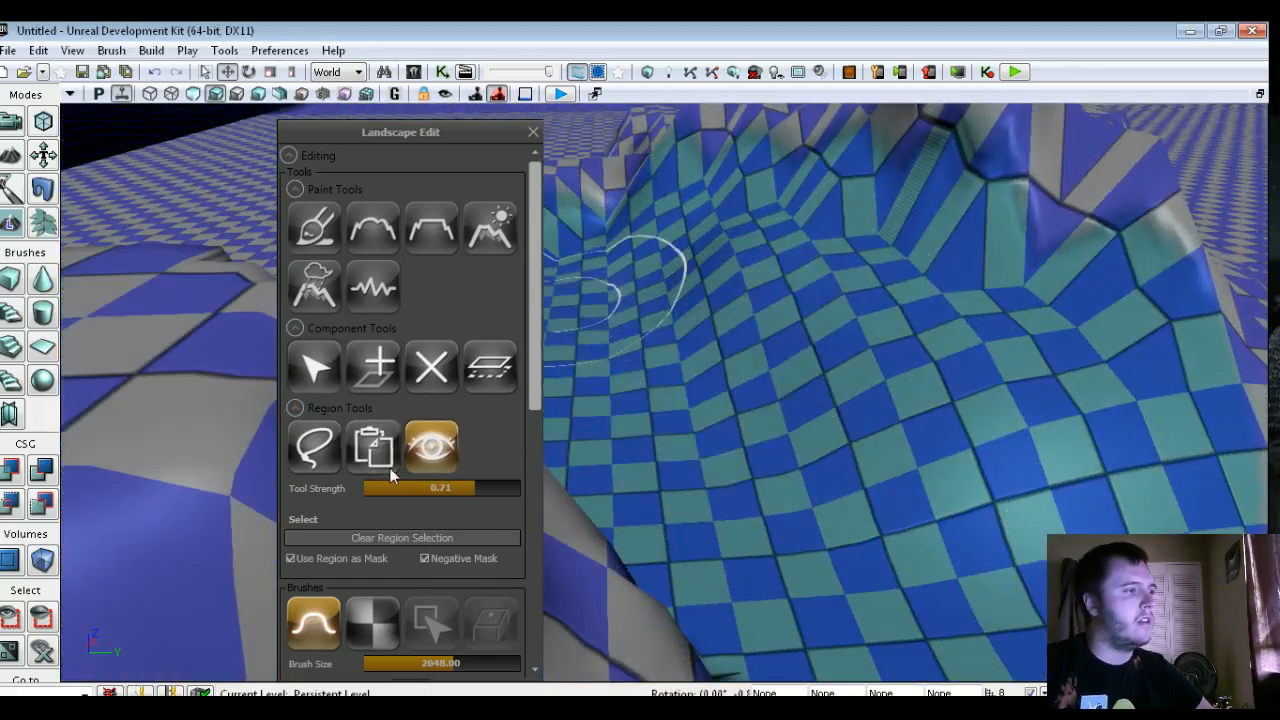
- Clear the region selection and set the Region Select brush to size 1774.56 with falloff 0.82
{"action": "left_click", "coordinate": [425, 541]}
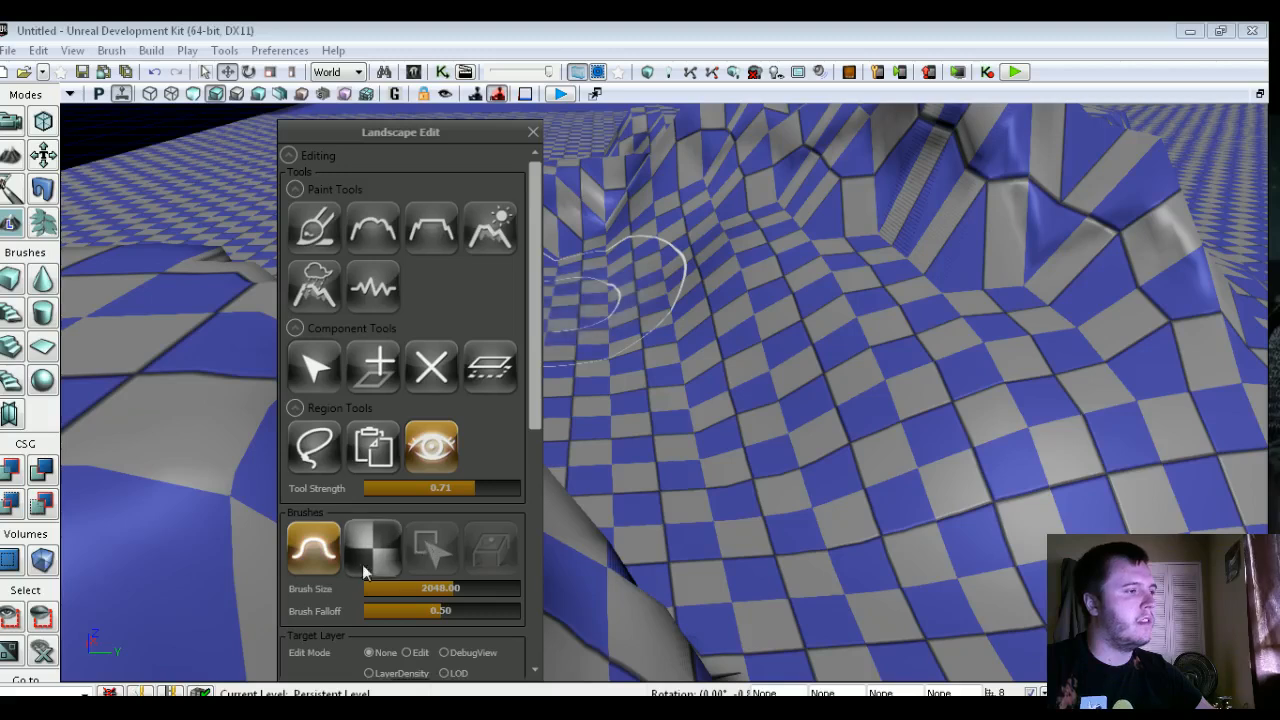
{"action": "mouse_move", "coordinate": [531, 310]}
{"action": "left_mouse_down"}
{"action": "mouse_move", "coordinate": [534, 388]}
{"action": "mouse_move", "coordinate": [535, 314]}
{"action": "left_mouse_up"}
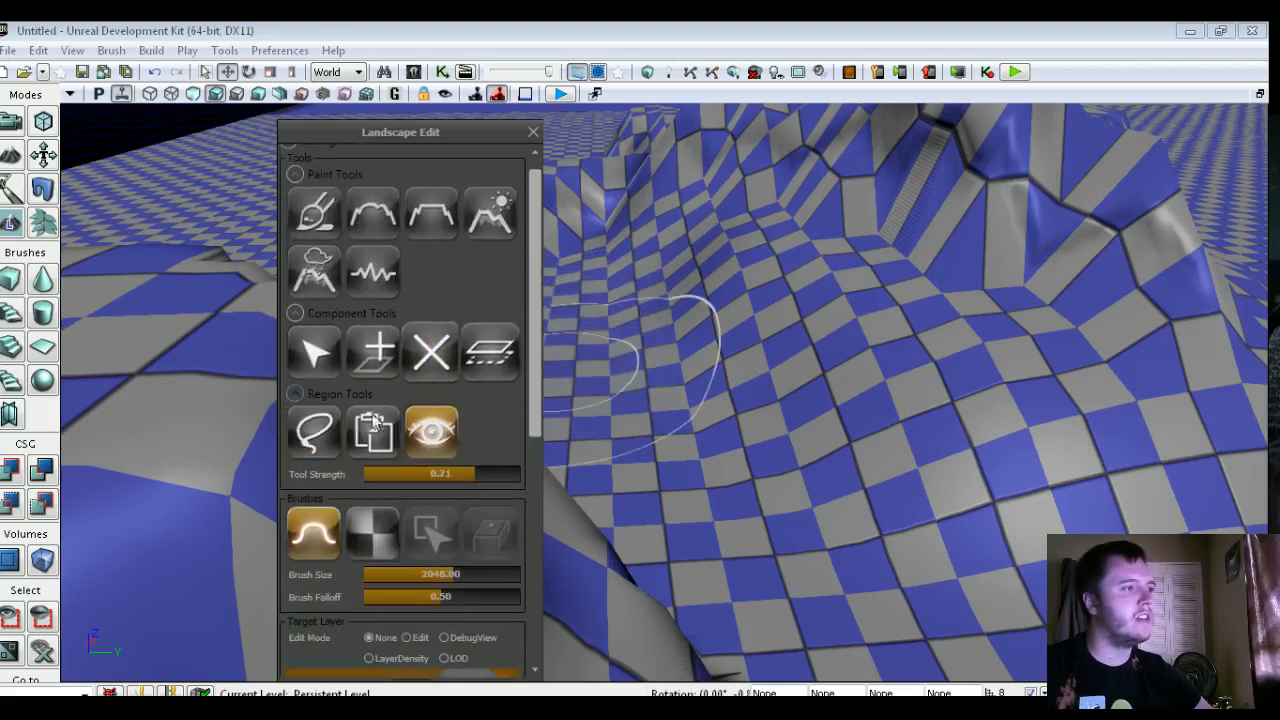
{"action": "left_click", "coordinate": [327, 437]}
{"action": "mouse_move", "coordinate": [662, 447]}
{"action": "right_mouse_down"}
{"action": "mouse_move", "coordinate": [655, 390]}
{"action": "mouse_move", "coordinate": [690, 440]}
{"action": "right_mouse_up"}
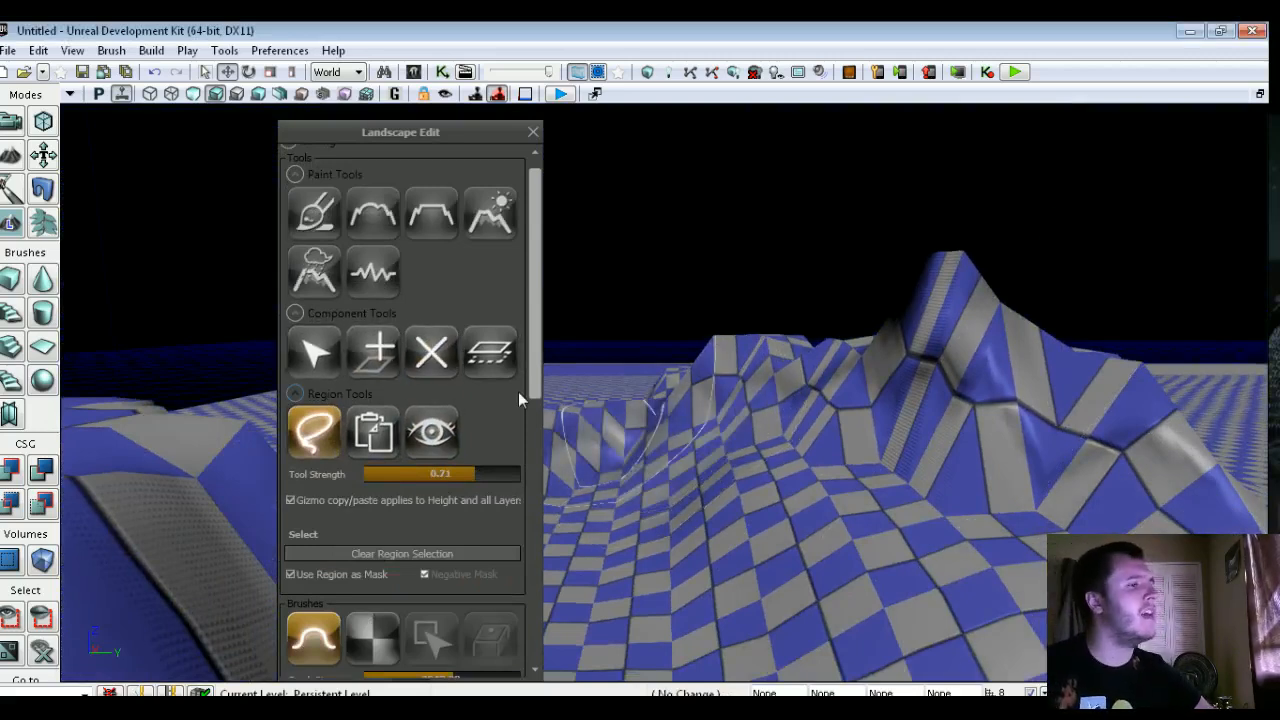
{"action": "left_click_drag", "start_coordinate": [534, 378], "coordinate": [534, 477]}
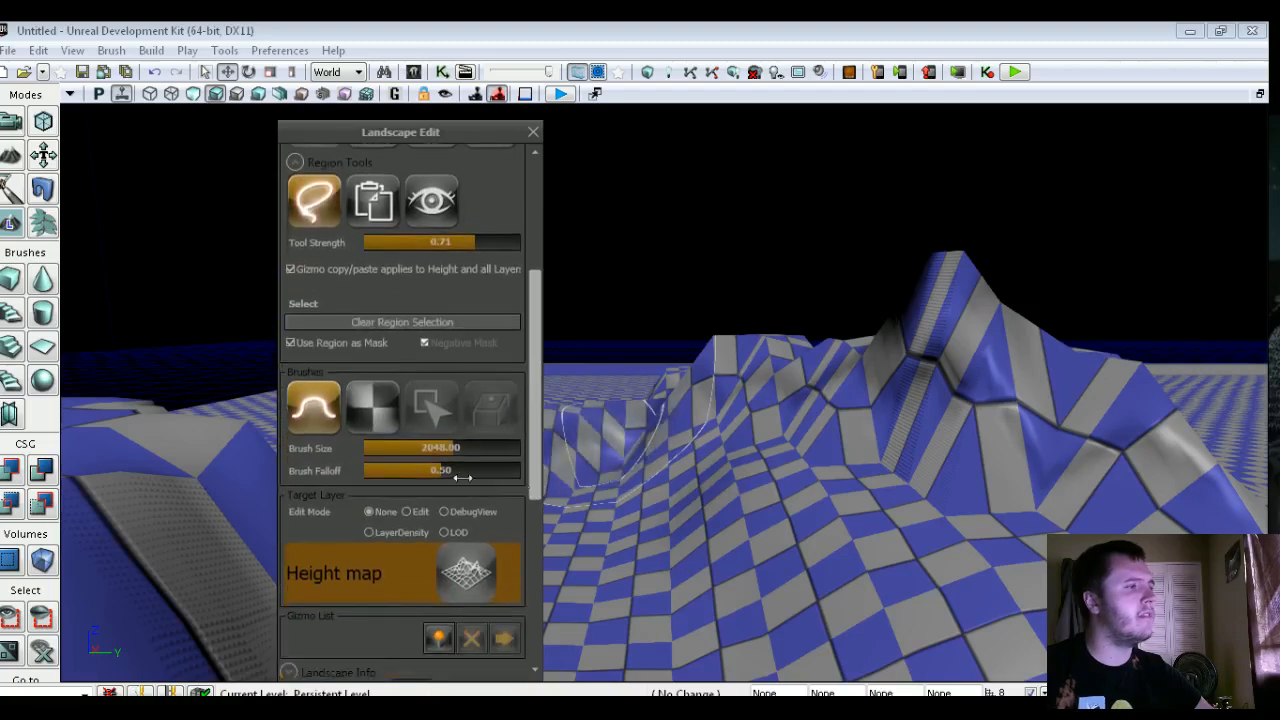
{"action": "left_click_drag", "start_coordinate": [410, 448], "coordinate": [364, 448]}
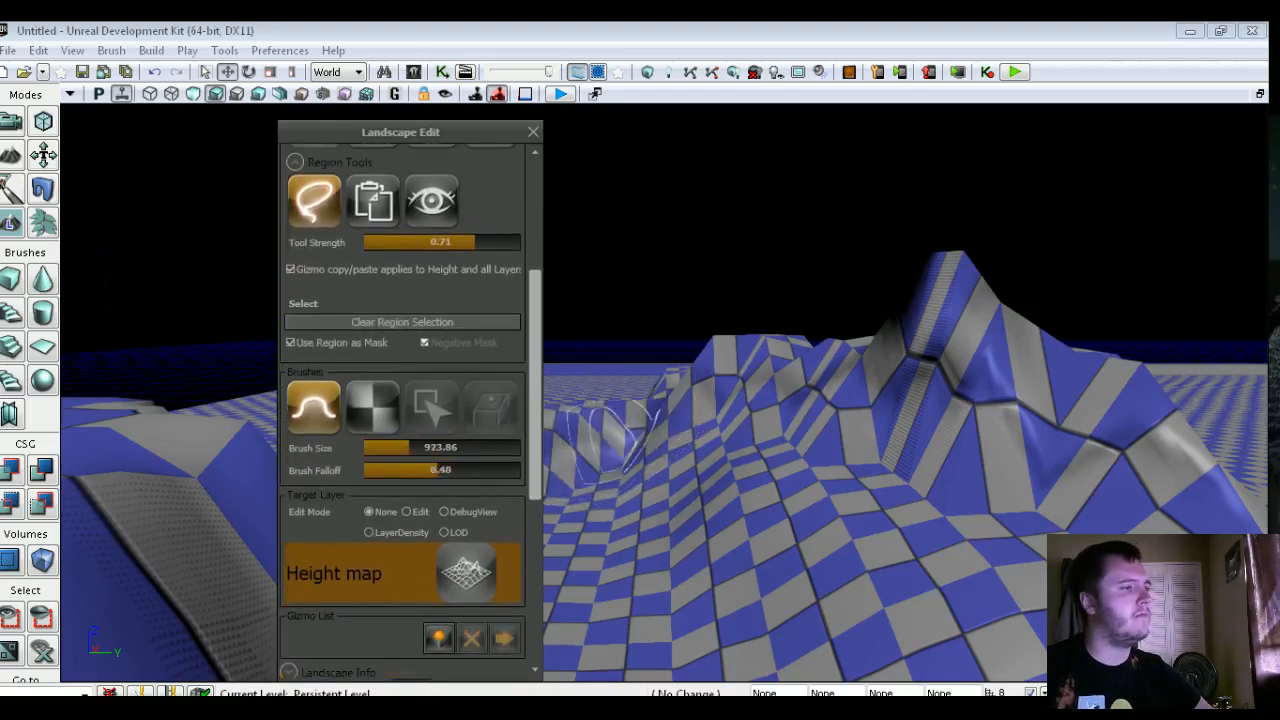
{"action": "mouse_move", "coordinate": [416, 448]}
{"action": "left_mouse_down"}
{"action": "mouse_move", "coordinate": [509, 470]}
{"action": "mouse_move", "coordinate": [491, 470]}
{"action": "left_mouse_up"}
- Paint a soft-edged region selection on the valley slope and undo it
{"action": "right_click_drag", "start_coordinate": [729, 400], "coordinate": [740, 540]}
{"action": "left_click", "coordinate": [771, 434], "text": "ctrl"}
{"action": "left_click_drag", "start_coordinate": [771, 434], "coordinate": [726, 409], "text": "ctrl"}
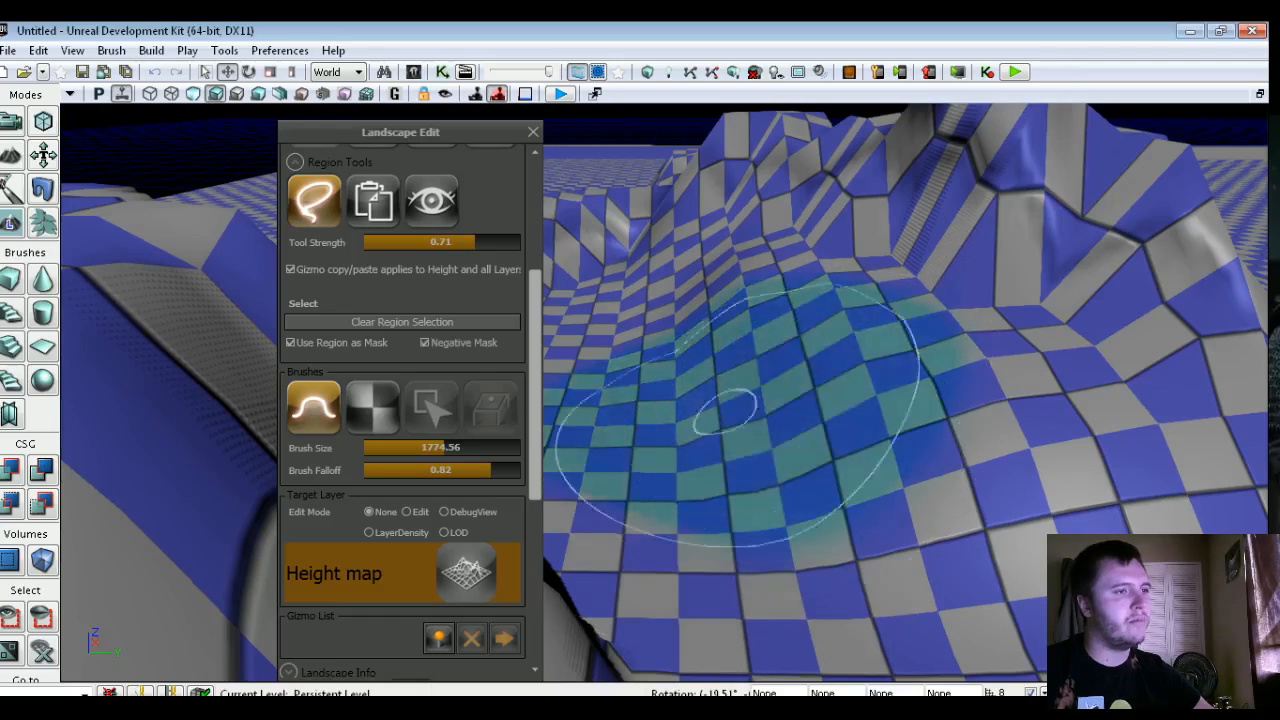
{"action": "key", "text": "ctrl+z"}
- Raise the valley slope with the Paint tool at brush size 1774.56 and falloff 0.82
{"action": "left_click_drag", "start_coordinate": [534, 316], "coordinate": [532, 190]}
{"action": "left_click", "coordinate": [317, 230]}
{"action": "mouse_move", "coordinate": [866, 422]}
{"action": "left_mouse_down", "text": "ctrl"}
{"action": "mouse_move", "coordinate": [822, 427]}
{"action": "mouse_move", "coordinate": [734, 387]}
{"action": "mouse_move", "coordinate": [803, 313]}
{"action": "mouse_move", "coordinate": [860, 347]}
{"action": "left_mouse_up", "text": "ctrl"}
- Set the brush falloff to 0 and raise hard-edged terrain on the slope and the flat ground beside it
{"action": "left_click_drag", "start_coordinate": [535, 402], "coordinate": [538, 562]}
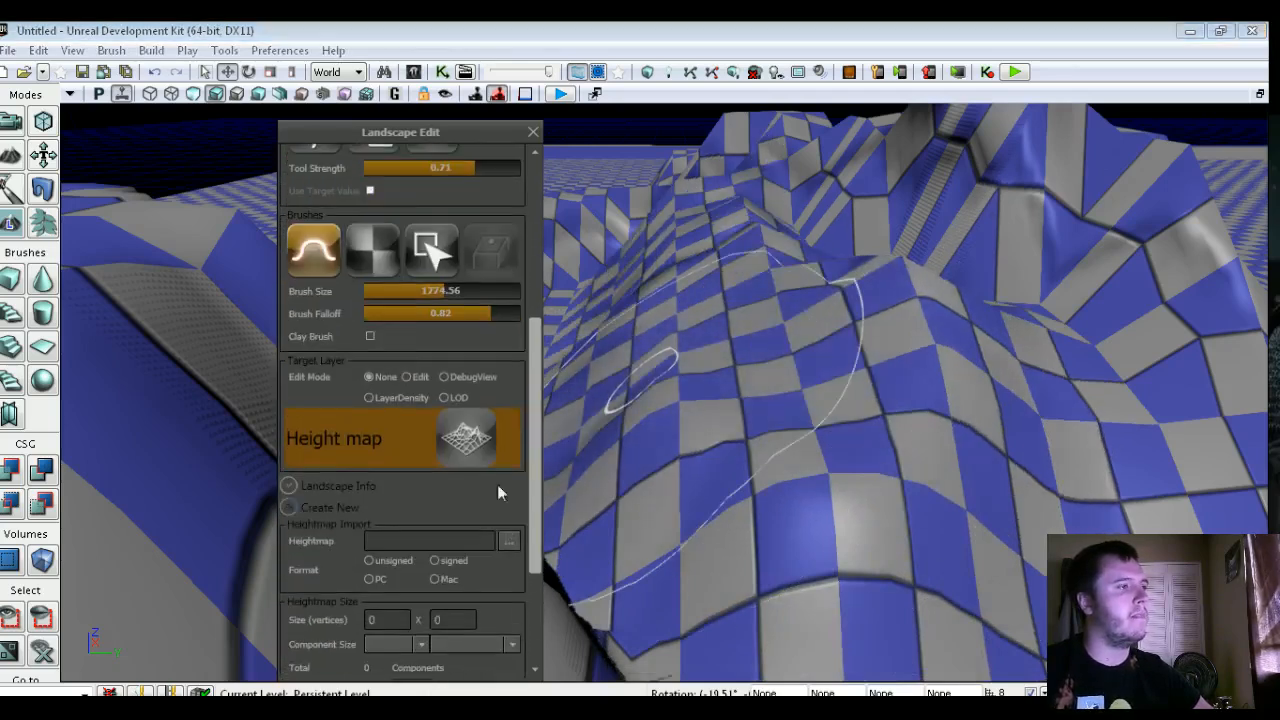
{"action": "left_click_drag", "start_coordinate": [490, 313], "coordinate": [436, 313]}
{"action": "mouse_move", "coordinate": [705, 385]}
{"action": "left_mouse_down", "text": "ctrl"}
{"action": "mouse_move", "coordinate": [760, 430]}
{"action": "mouse_move", "coordinate": [780, 470]}
{"action": "left_mouse_up", "text": "ctrl"}
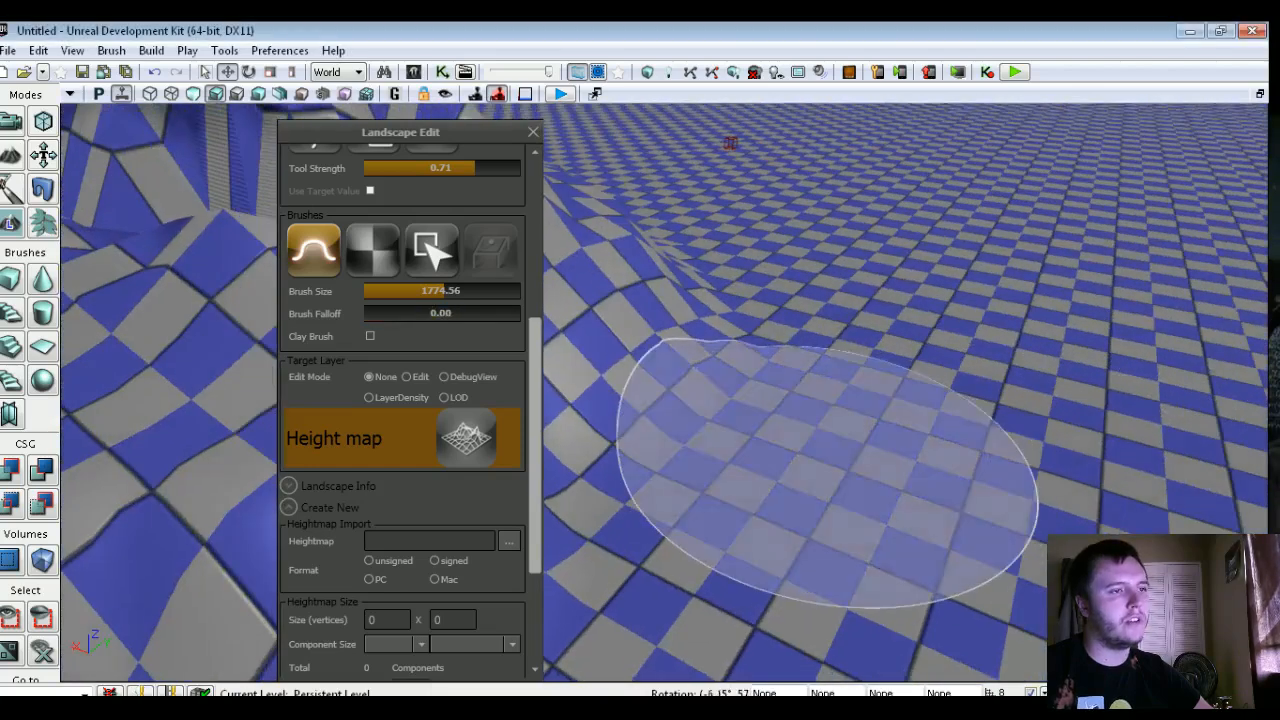
{"action": "mouse_move", "coordinate": [822, 455]}
{"action": "left_mouse_down", "text": "ctrl"}
{"action": "mouse_move", "coordinate": [1222, 342]}
{"action": "mouse_move", "coordinate": [900, 510]}
{"action": "left_mouse_up", "text": "ctrl"}
{"action": "left_click", "coordinate": [850, 410], "text": "ctrl"}
- Set the brush falloff to 1.00 and raise the terrain with a gradual edge for comparison
{"action": "left_click_drag", "start_coordinate": [370, 312], "coordinate": [520, 313]}
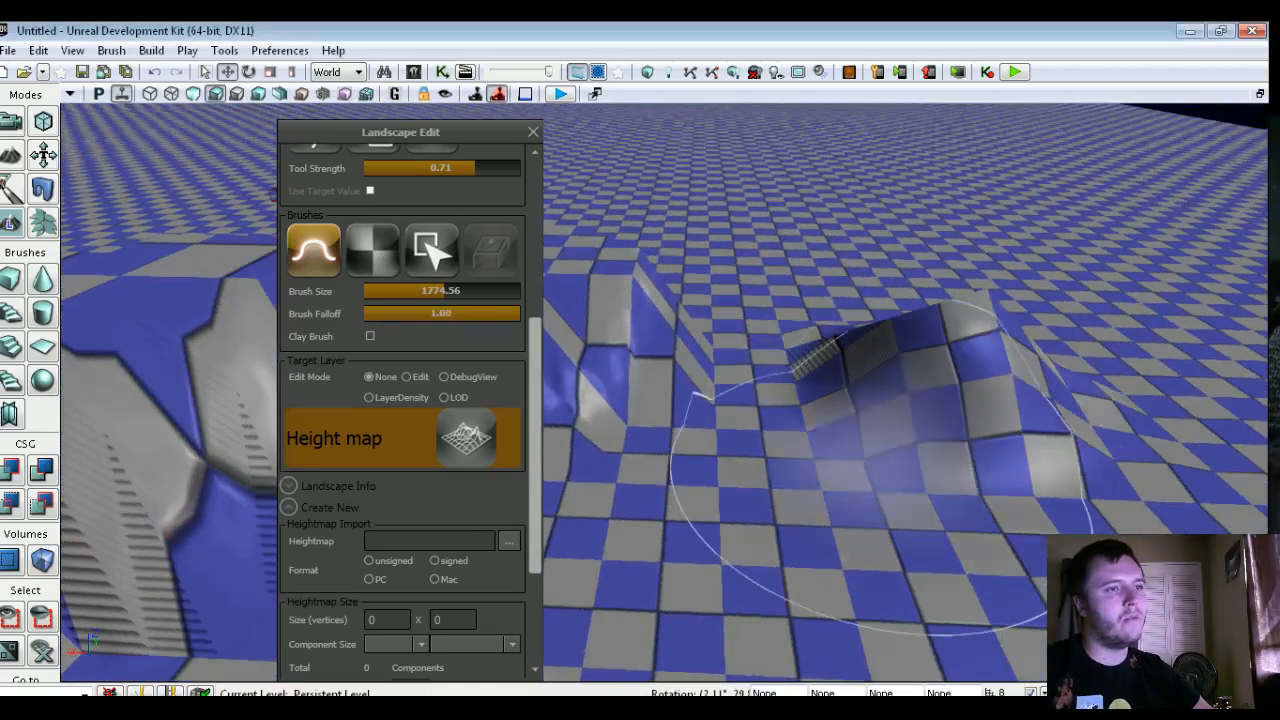
{"action": "mouse_move", "coordinate": [870, 462]}
{"action": "left_mouse_down", "text": "ctrl"}
{"action": "mouse_move", "coordinate": [800, 550]}
{"action": "mouse_move", "coordinate": [735, 570]}
{"action": "mouse_move", "coordinate": [715, 430]}
{"action": "mouse_move", "coordinate": [684, 456]}
{"action": "left_mouse_up", "text": "ctrl"}
{"action": "right_click_drag", "start_coordinate": [684, 456], "coordinate": [562, 398]}
- Try to create another landscape with a heightmap size of 1 x 1 vertices
{"action": "left_click_drag", "start_coordinate": [535, 437], "coordinate": [535, 532]}
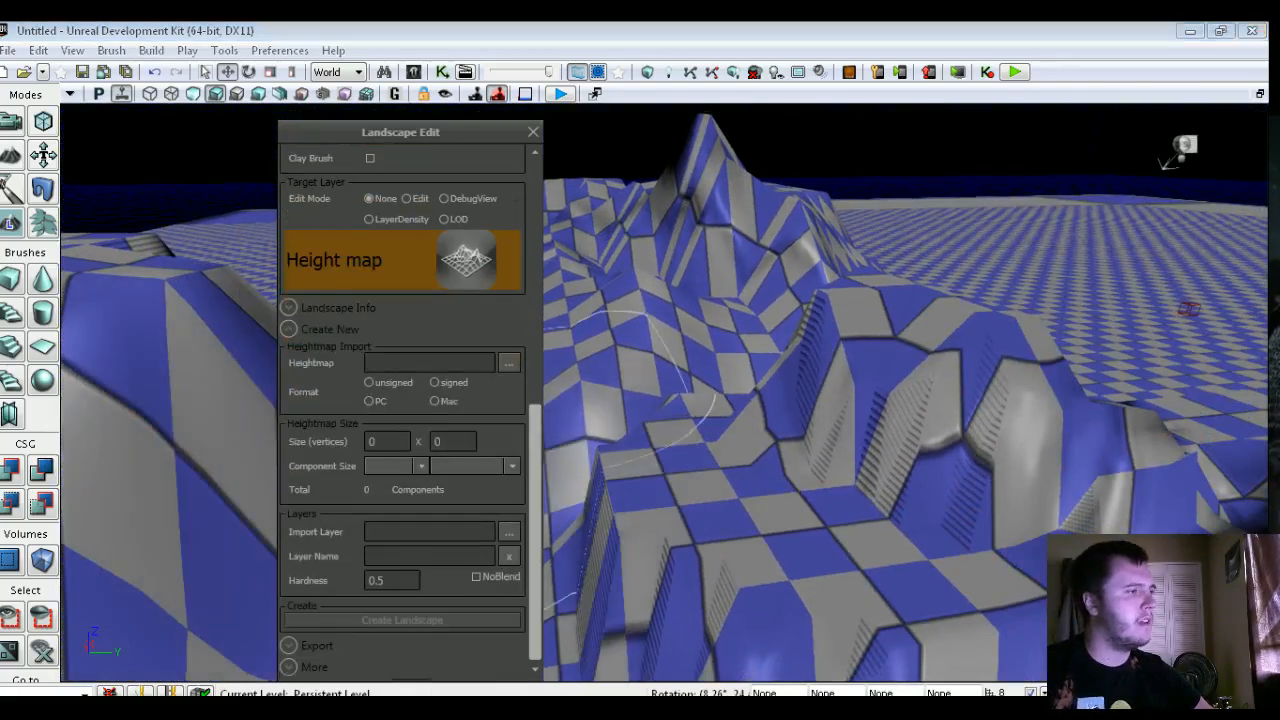
{"action": "left_click", "coordinate": [388, 441]}
{"action": "type", "text": "1"}
{"action": "key", "text": "Tab"}
{"action": "type", "text": "1"}
{"action": "key", "text": "Tab"}
{"action": "left_click", "coordinate": [395, 624]}
{"action": "right_click_drag", "start_coordinate": [700, 420], "coordinate": [782, 434]}
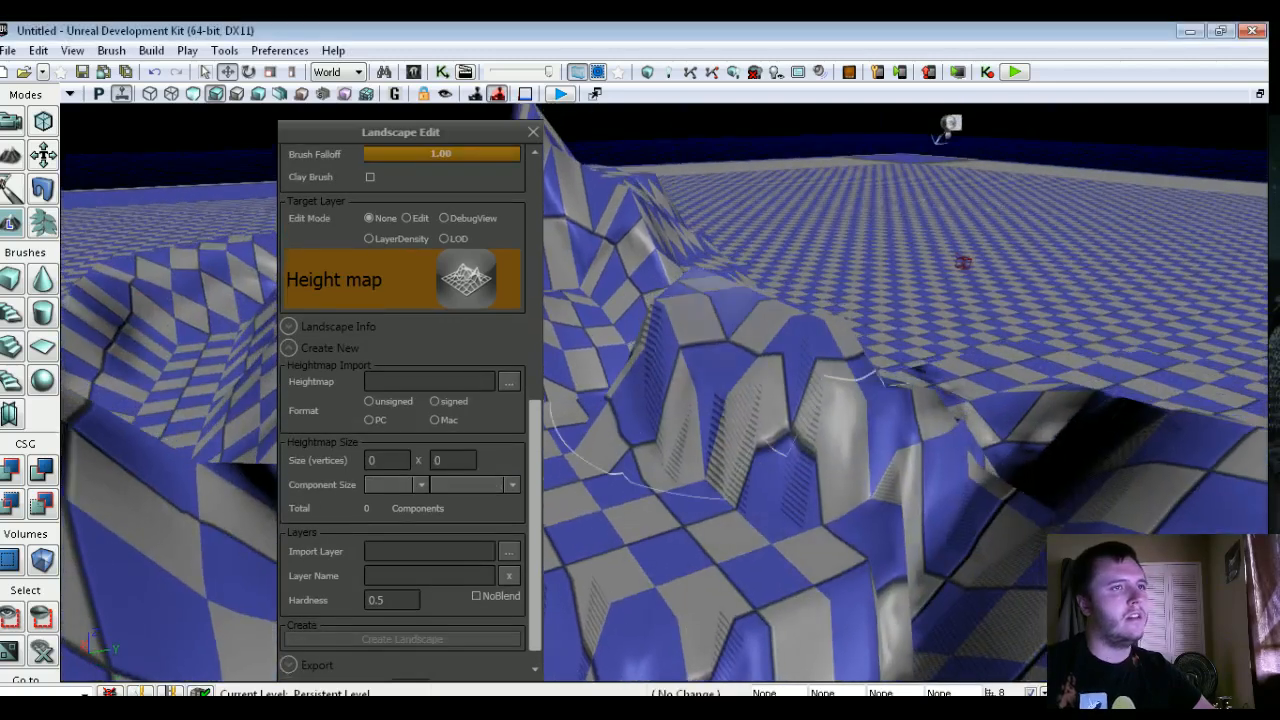
- Delete the sculpted landscape from the level in camera mode
{"action": "left_click", "coordinate": [12, 122]}
{"action": "key", "text": "Delete"}
{"action": "mouse_move", "coordinate": [517, 376]}
{"action": "right_mouse_down"}
{"action": "mouse_move", "coordinate": [600, 340]}
{"action": "mouse_move", "coordinate": [720, 375]}
{"action": "mouse_move", "coordinate": [840, 385]}
{"action": "mouse_move", "coordinate": [940, 340]}
{"action": "right_mouse_up"}
{"action": "mouse_move", "coordinate": [640, 390]}
{"action": "left_mouse_down"}
{"action": "mouse_move", "coordinate": [890, 388]}
{"action": "mouse_move", "coordinate": [675, 388]}
{"action": "left_mouse_up"}
{"action": "left_click", "coordinate": [15, 224]}
{"action": "mouse_move", "coordinate": [707, 323]}
{"action": "right_mouse_down"}
{"action": "mouse_move", "coordinate": [690, 340]}
{"action": "mouse_move", "coordinate": [707, 323]}
{"action": "right_mouse_up"}
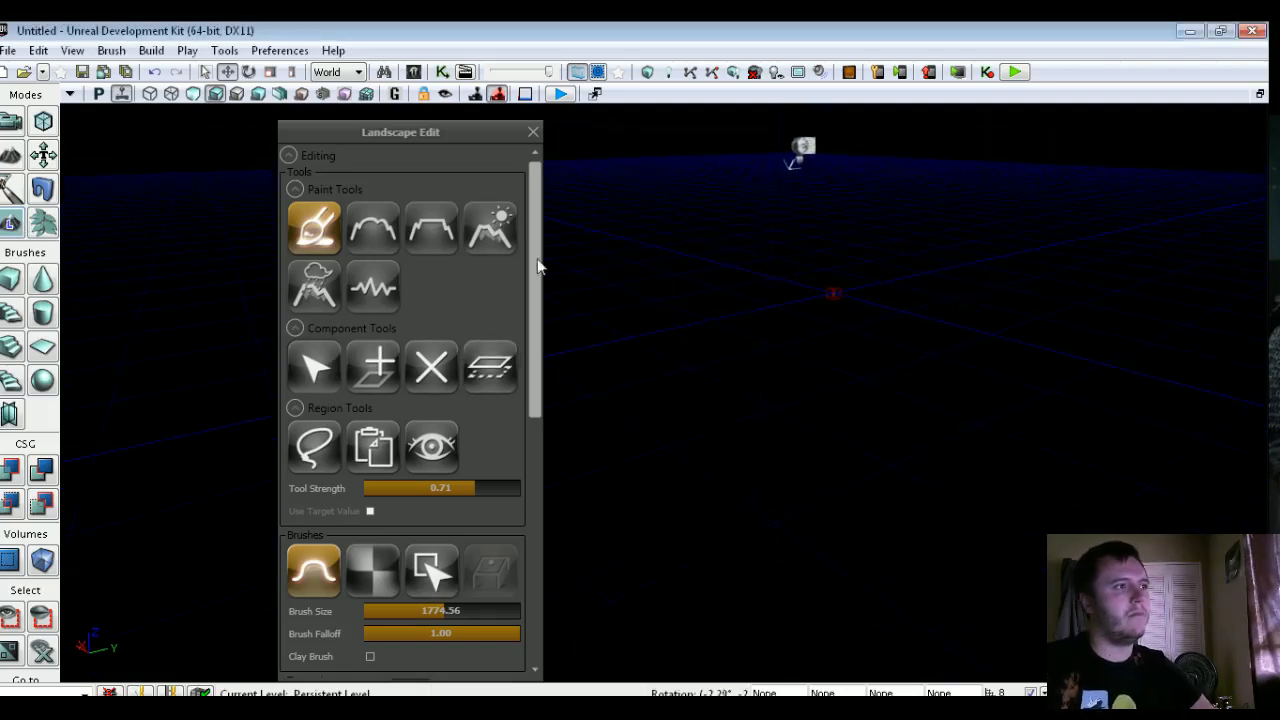
{"action": "left_click", "coordinate": [533, 131]}
- Select the leftover landscape gizmo objects in the viewport and delete them
{"action": "right_click_drag", "start_coordinate": [551, 157], "coordinate": [545, 200]}
{"action": "mouse_move", "coordinate": [551, 195]}
{"action": "left_mouse_down"}
{"action": "mouse_move", "coordinate": [420, 190]}
{"action": "mouse_move", "coordinate": [420, 165]}
{"action": "mouse_move", "coordinate": [548, 158]}
{"action": "mouse_move", "coordinate": [534, 112]}
{"action": "mouse_move", "coordinate": [556, 138]}
{"action": "mouse_move", "coordinate": [558, 104]}
{"action": "left_mouse_up"}
{"action": "left_click", "coordinate": [527, 95]}
{"action": "left_click", "coordinate": [527, 95]}
{"action": "left_click", "coordinate": [726, 412]}
{"action": "left_click", "coordinate": [770, 429]}
{"action": "mouse_move", "coordinate": [741, 503]}
{"action": "left_mouse_down"}
{"action": "mouse_move", "coordinate": [665, 470]}
{"action": "mouse_move", "coordinate": [770, 450]}
{"action": "left_mouse_up"}
{"action": "key", "text": "g"}
{"action": "key", "text": "g"}
{"action": "right_click_drag", "start_coordinate": [714, 507], "coordinate": [860, 498]}
{"action": "left_click_drag", "start_coordinate": [714, 505], "coordinate": [725, 425]}
{"action": "right_click_drag", "start_coordinate": [725, 425], "coordinate": [670, 450]}
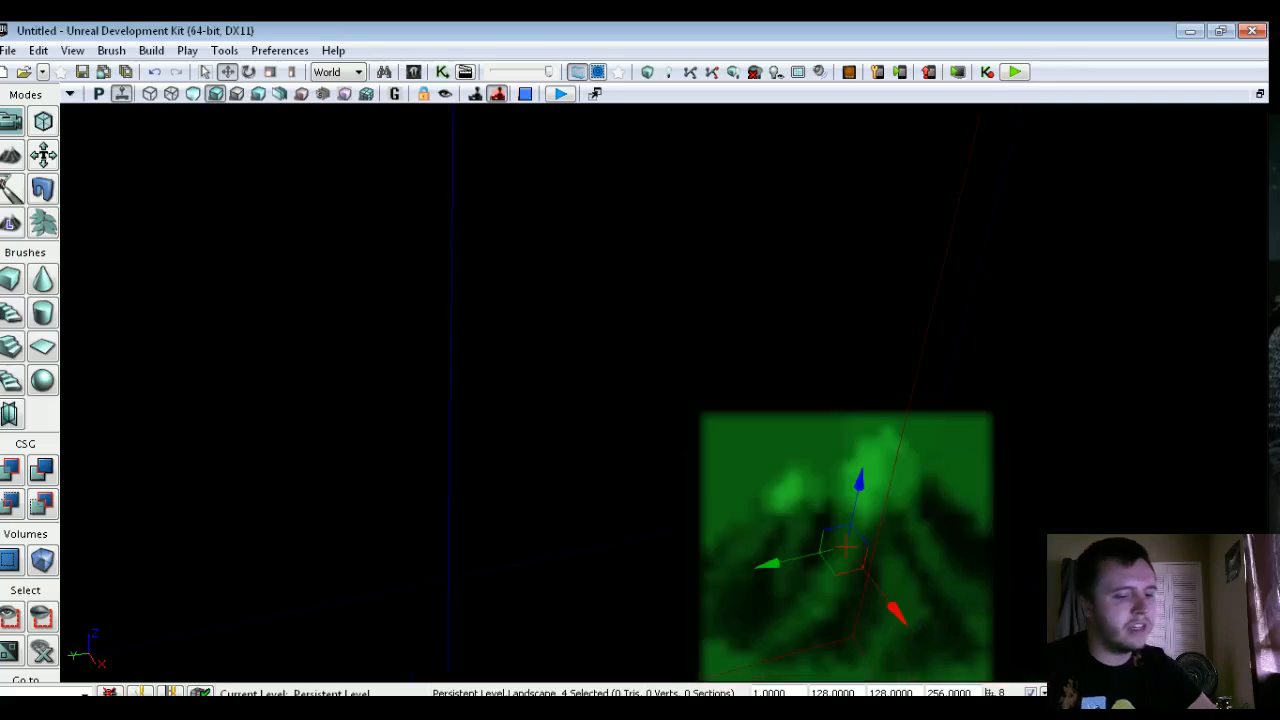
{"action": "key", "text": "Delete"}
{"action": "mouse_move", "coordinate": [625, 396]}
{"action": "right_mouse_down"}
{"action": "mouse_move", "coordinate": [640, 392]}
{"action": "mouse_move", "coordinate": [623, 387]}
{"action": "right_mouse_up"}
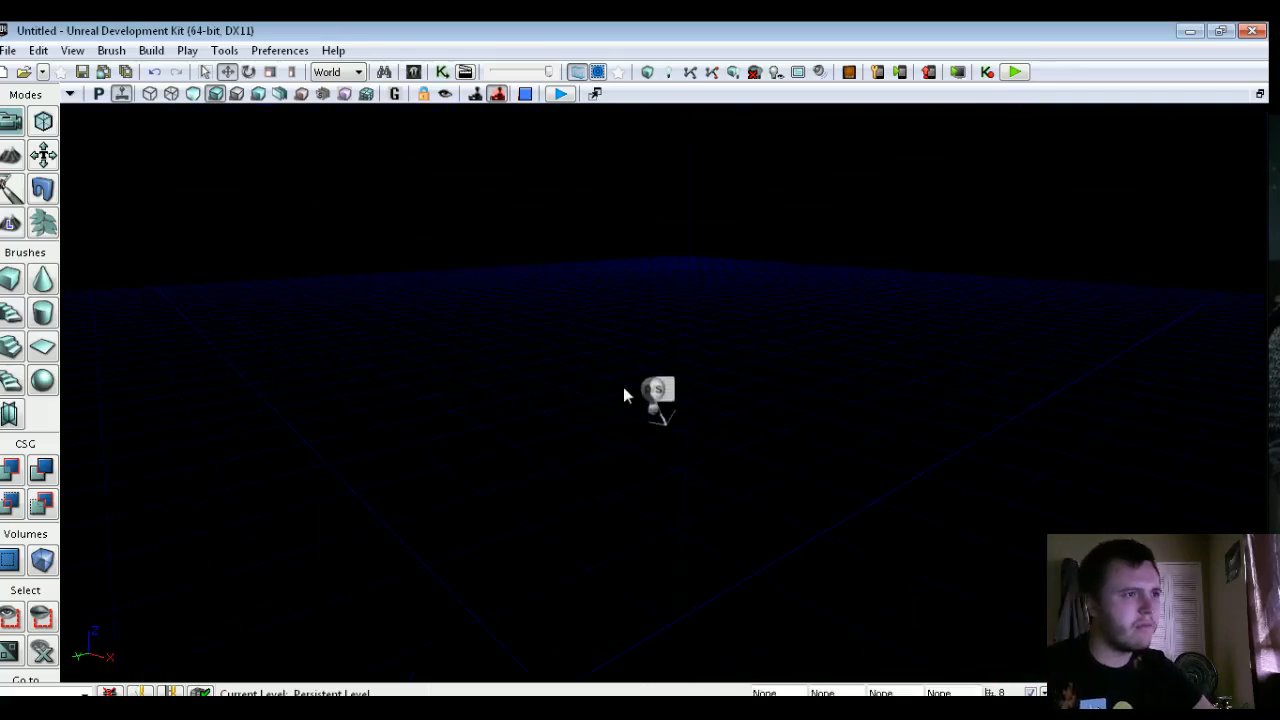
- Check the landscape creation settings for the emptied level and close them
{"action": "left_click", "coordinate": [10, 222]}
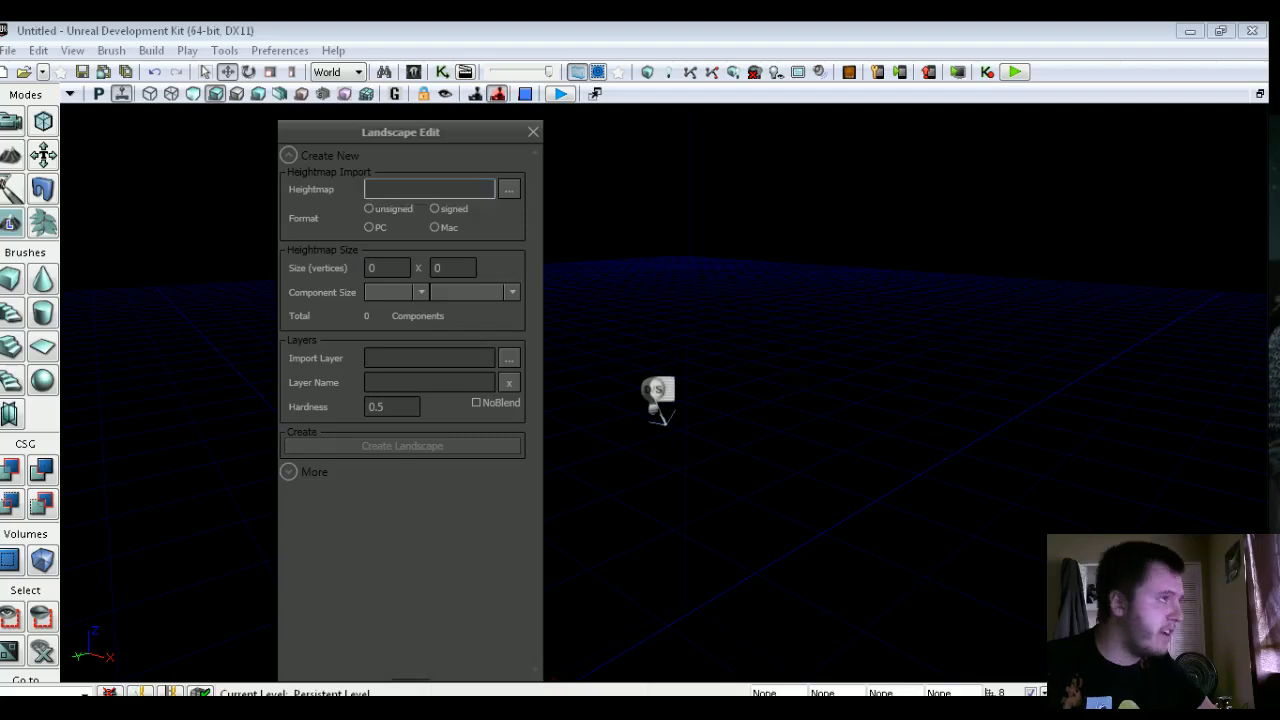
{"action": "left_click", "coordinate": [532, 132]}
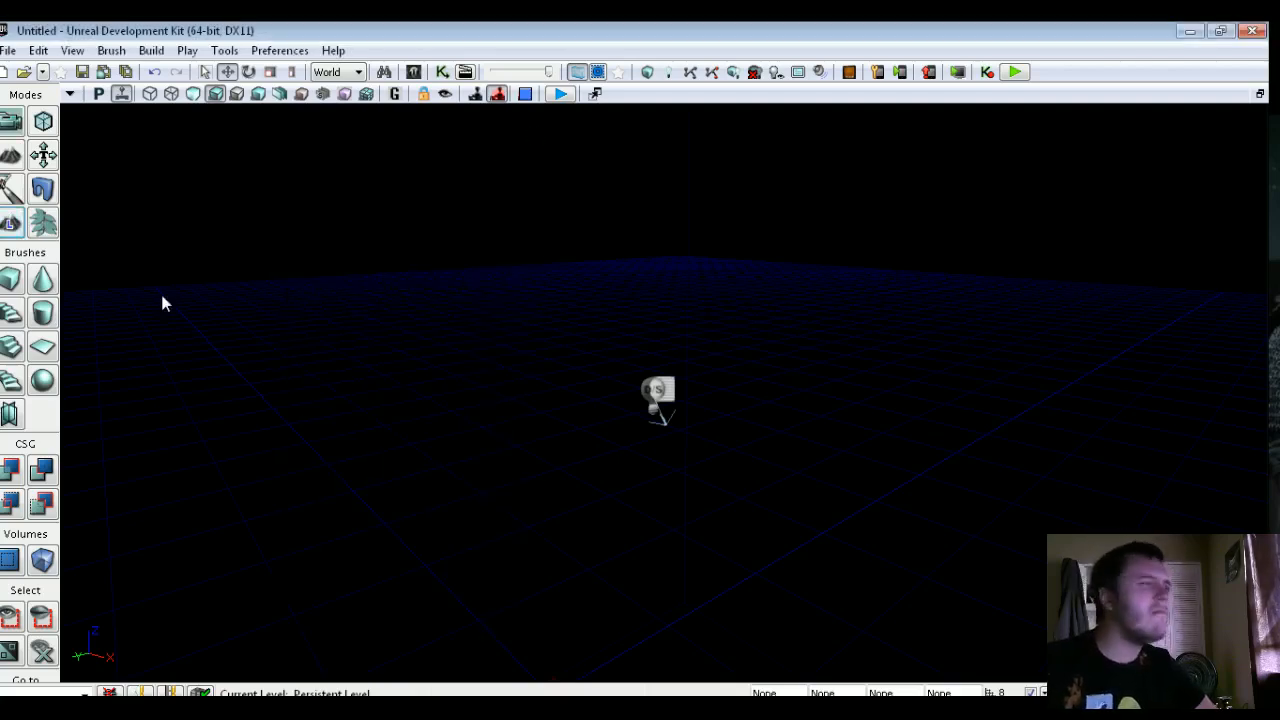